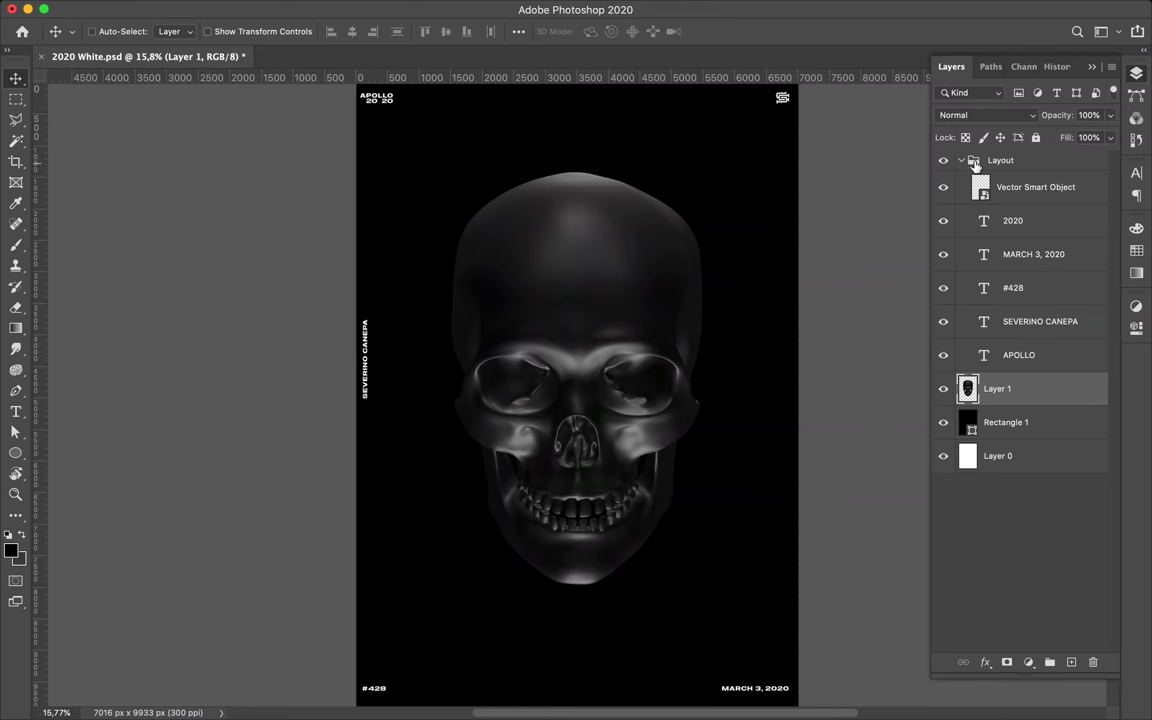
Duplicate the skull layer and add a Levels adjustment set to 0 / 0.68 / 153.
{"action": "left_click_drag", "start_coordinate": [1030, 187], "coordinate": [1030, 180]}
{"action": "left_click", "coordinate": [1028, 662]}
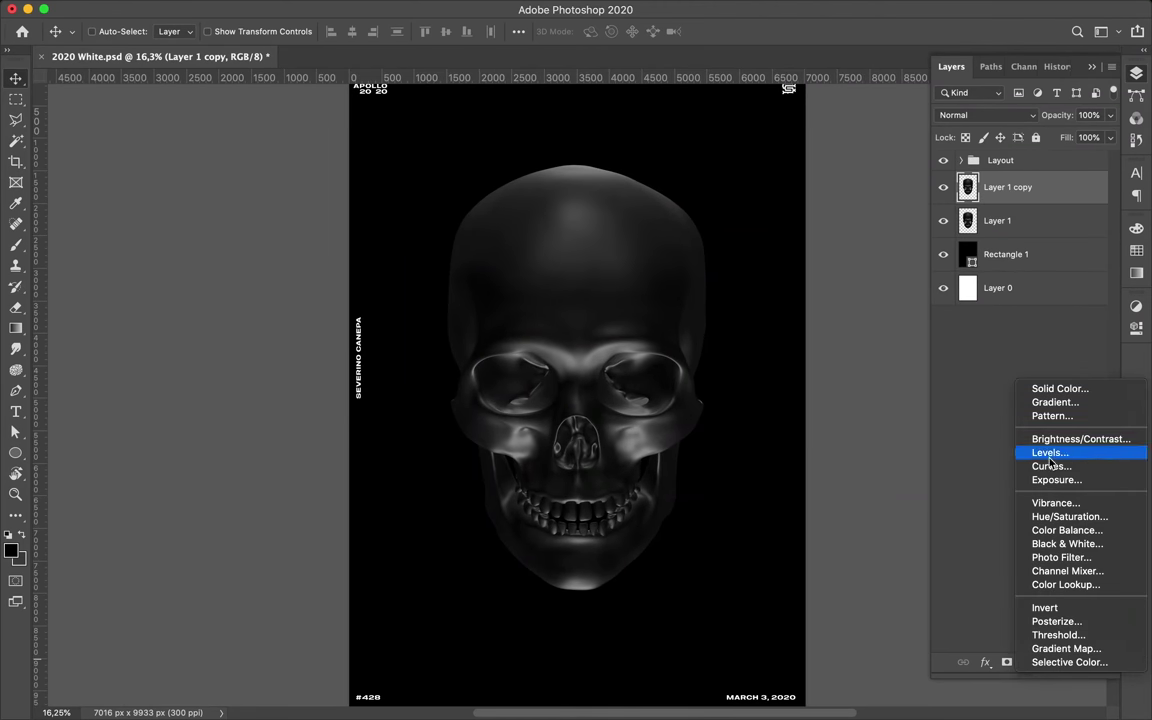
{"action": "left_click", "coordinate": [1040, 422]}
{"action": "left_click_drag", "start_coordinate": [926, 469], "coordinate": [950, 470]}
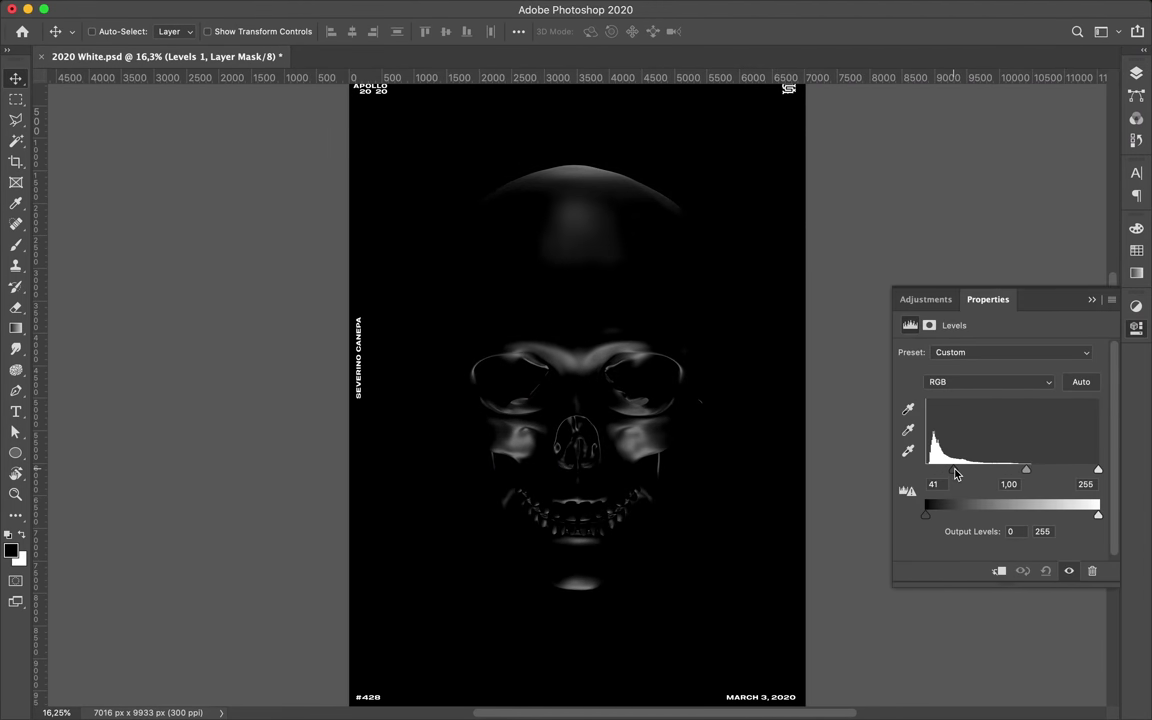
{"action": "mouse_move", "coordinate": [1030, 474]}
{"action": "left_mouse_down"}
{"action": "mouse_move", "coordinate": [944, 470]}
{"action": "mouse_move", "coordinate": [1036, 470]}
{"action": "mouse_move", "coordinate": [1018, 468]}
{"action": "left_mouse_up"}
{"action": "left_click_drag", "start_coordinate": [1098, 469], "coordinate": [1029, 469]}
{"action": "mouse_move", "coordinate": [953, 470]}
{"action": "left_mouse_down"}
{"action": "mouse_move", "coordinate": [925, 470]}
{"action": "mouse_move", "coordinate": [992, 476]}
{"action": "left_mouse_up"}
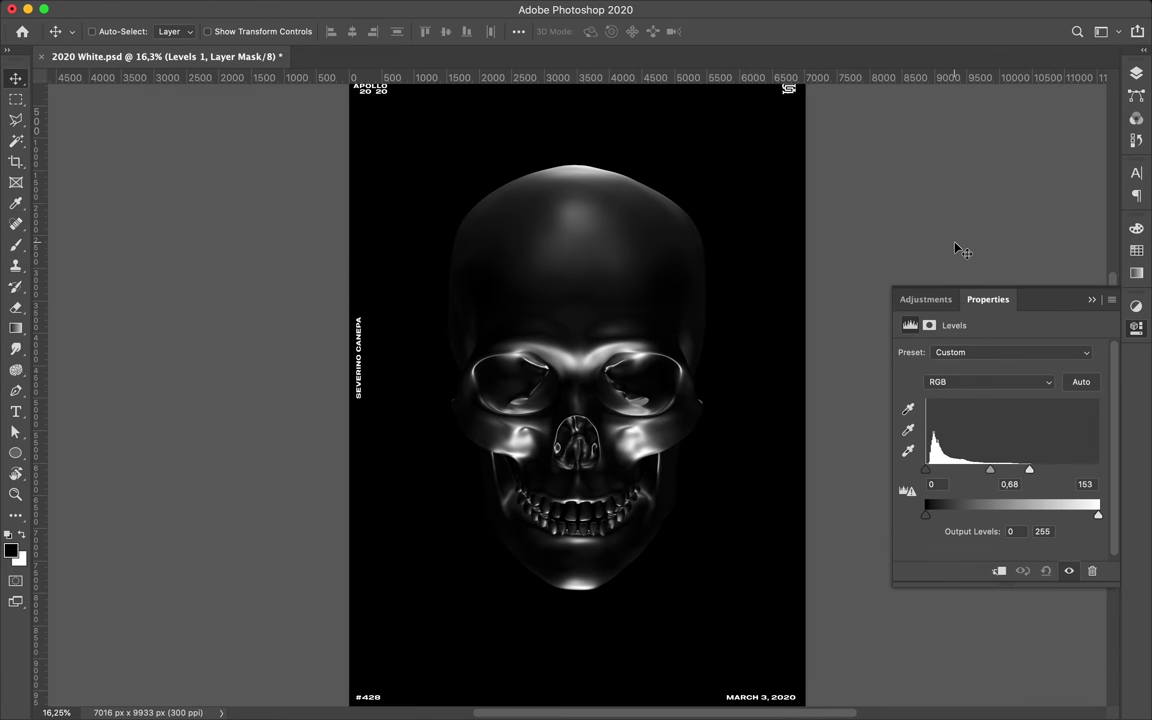
Merge the Levels correction down into the skull copy layer.
{"action": "key", "text": "F7"}
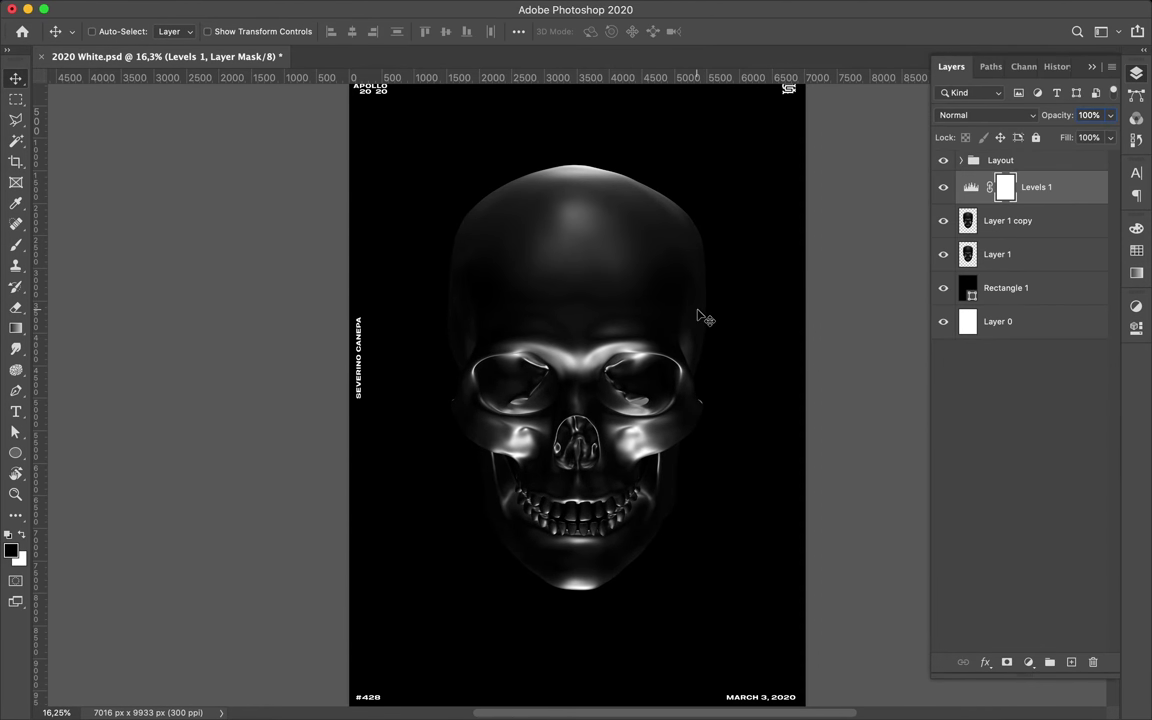
{"action": "key", "text": "ctrl+e"}
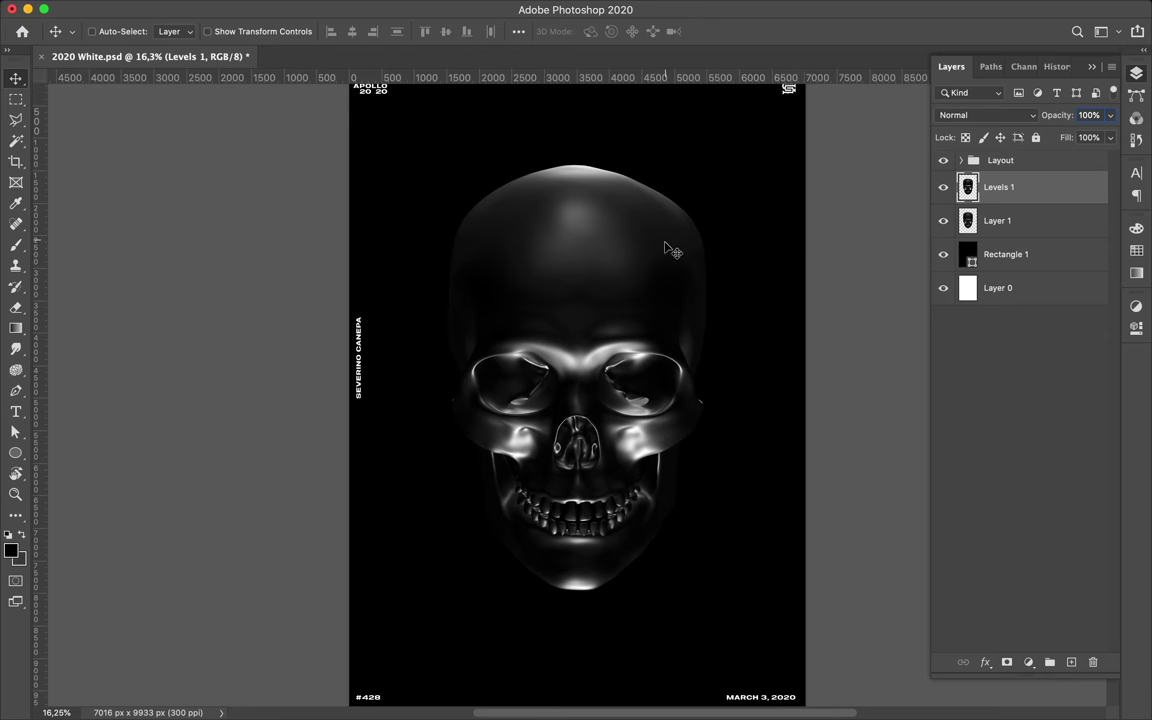
{"action": "key", "text": "ctrl+0"}
Shrink both skull layers to about 89% and move the skull slightly lower.
{"action": "left_click", "coordinate": [997, 220], "text": "shift"}
{"action": "key", "text": "ctrl+t"}
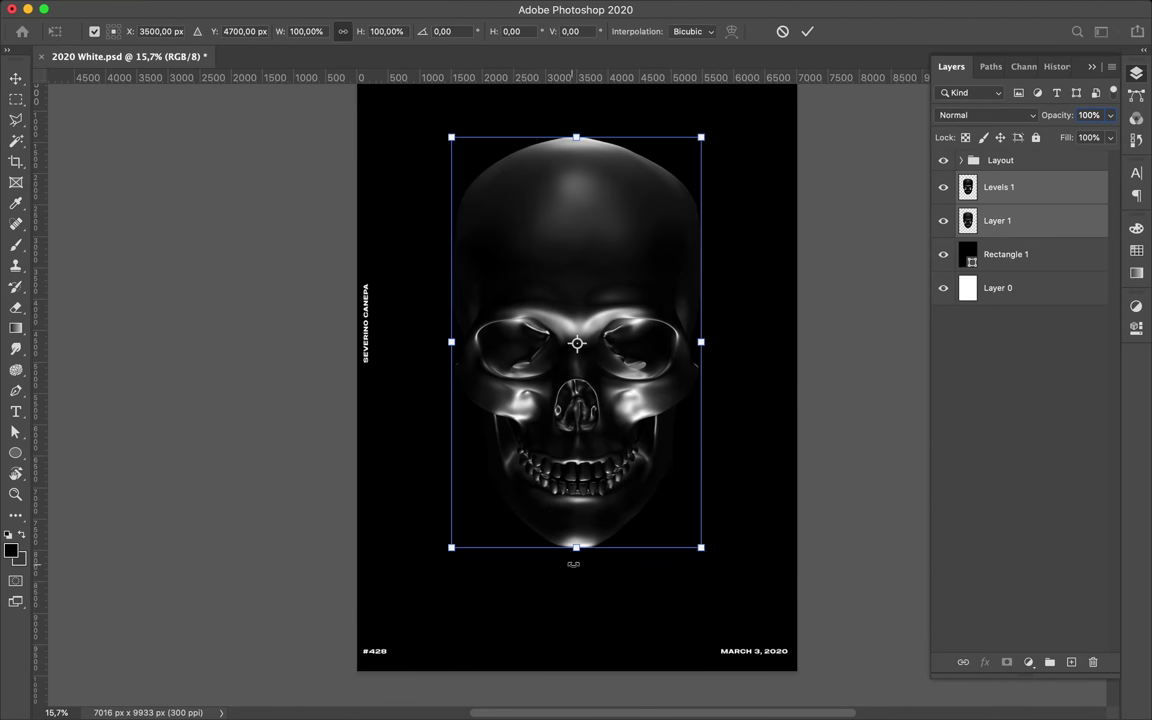
{"action": "left_click_drag", "start_coordinate": [573, 564], "coordinate": [576, 501]}
{"action": "key", "text": "Return"}
{"action": "left_click_drag", "start_coordinate": [576, 330], "coordinate": [578, 346]}
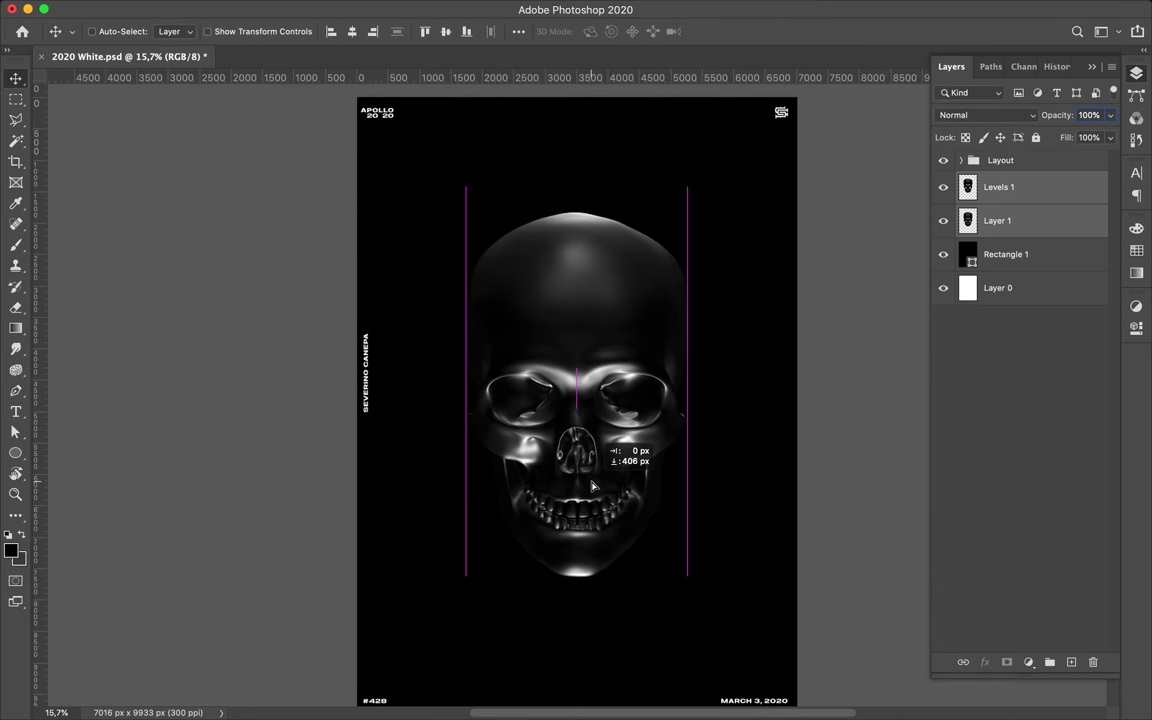
{"action": "scroll", "coordinate": [742, 325], "scroll_direction": "up", "scroll_amount": 3}
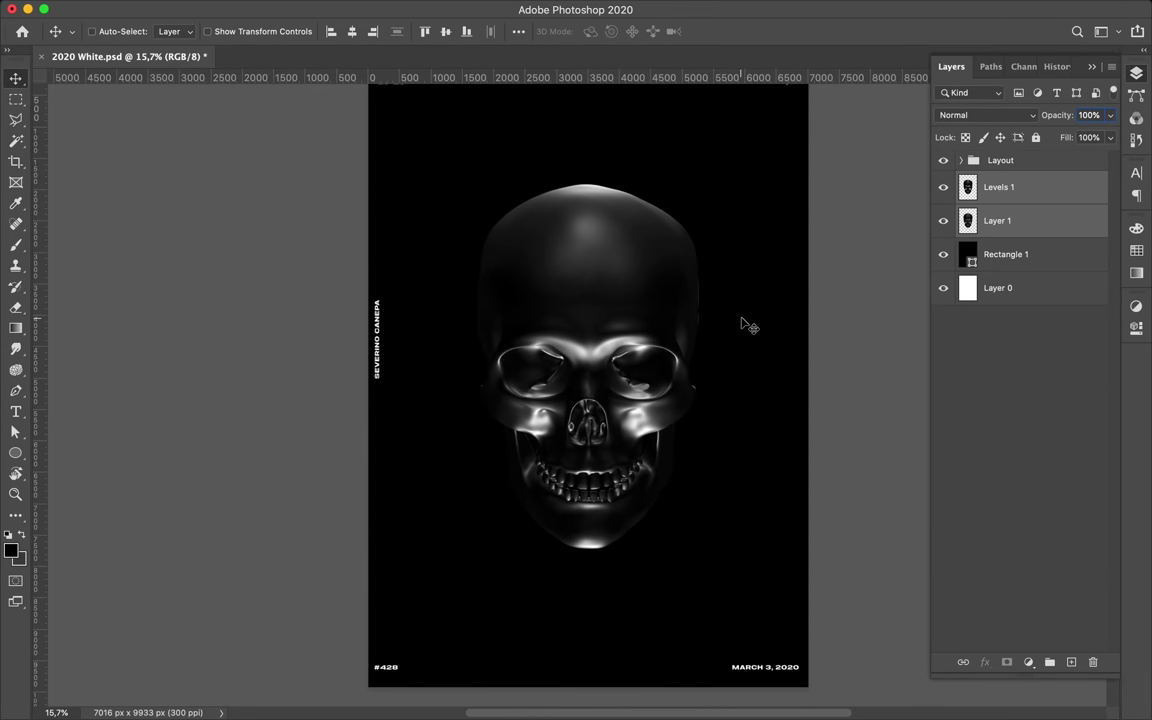
{"action": "scroll", "coordinate": [745, 325], "scroll_direction": "down", "scroll_amount": 3}
Create the white title words THE, BLACK and SKULL around the skull.
{"action": "key", "text": "t"}
{"action": "left_click", "coordinate": [443, 209]}
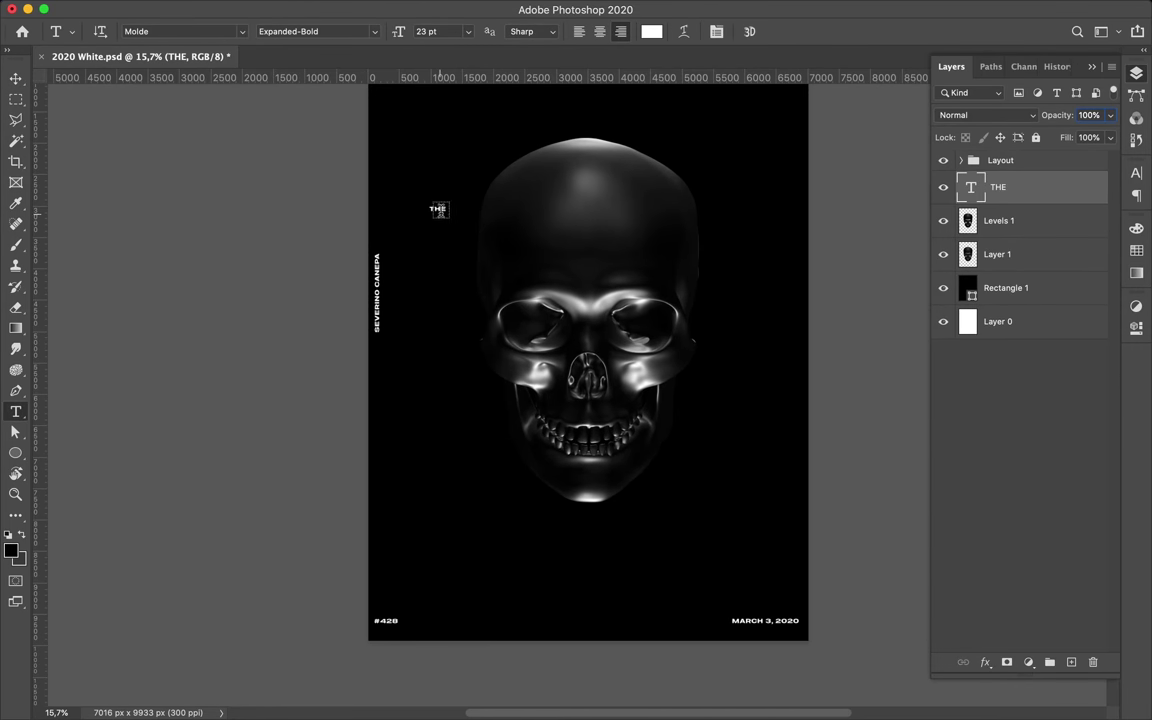
{"action": "key", "text": "ctrl+j"}
{"action": "left_click_drag", "start_coordinate": [592, 307], "coordinate": [524, 518]}
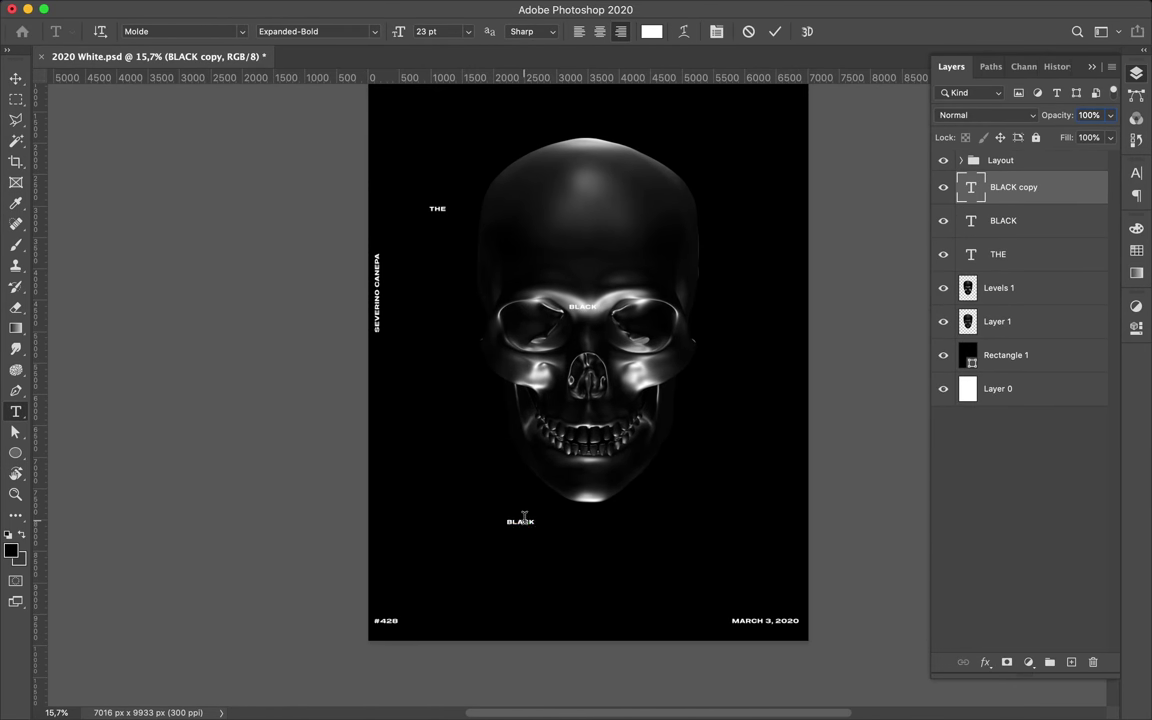
{"action": "key", "text": "ctrl+Return"}
{"action": "key", "text": "v"}
Enlarge the three words to about 130% and reposition THE.
{"action": "left_click", "coordinate": [998, 254], "text": "shift"}
{"action": "key", "text": "ctrl+t"}
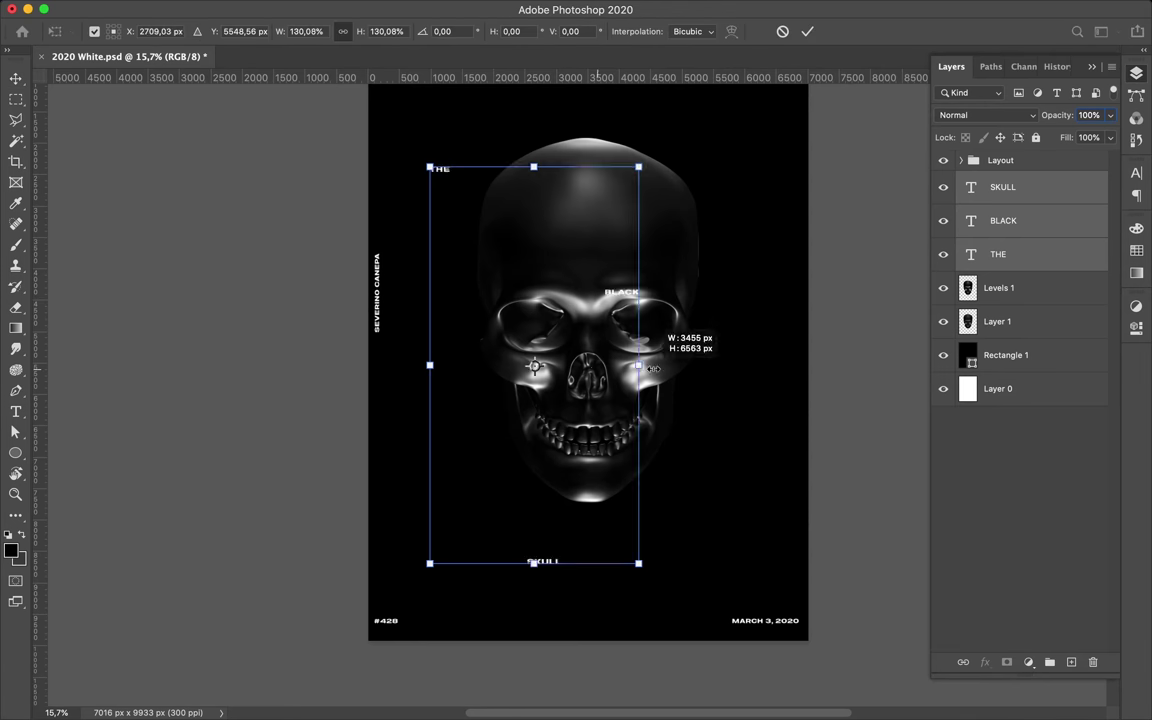
{"action": "left_click_drag", "start_coordinate": [597, 525], "coordinate": [724, 645]}
{"action": "left_click", "coordinate": [604, 645], "text": "ctrl"}
{"action": "left_click_drag", "start_coordinate": [445, 100], "coordinate": [526, 251]}
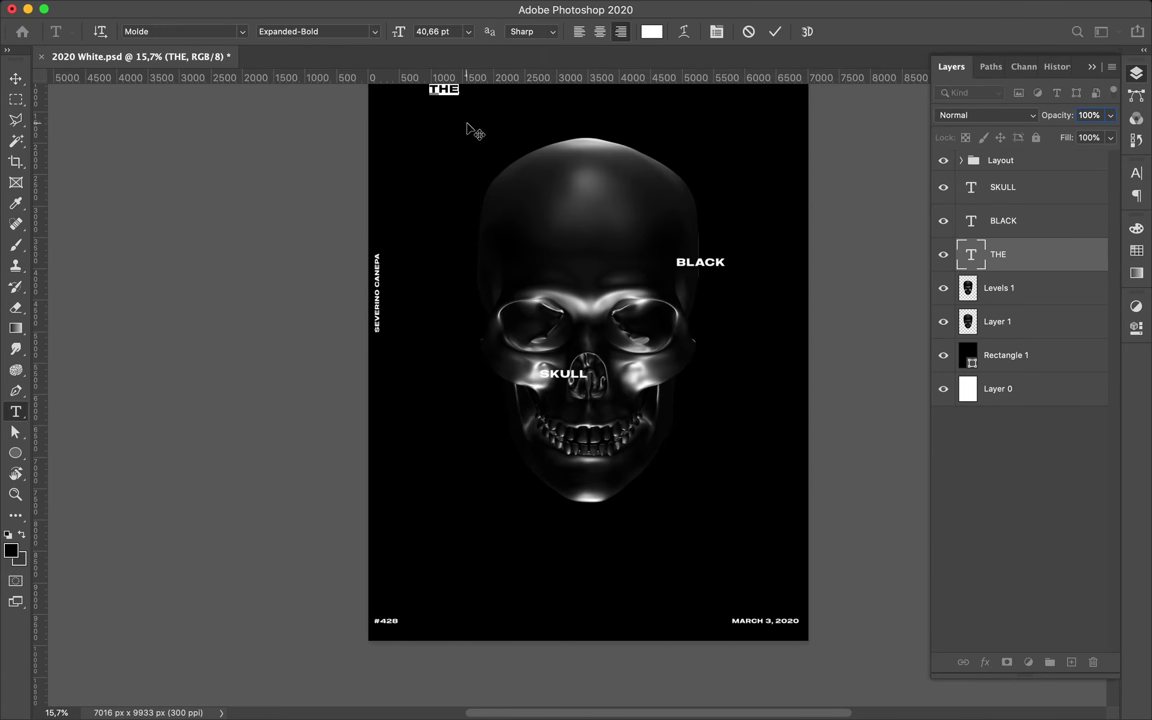
Enlarge THE, BLACK and SKULL again around their centre.
{"action": "left_click", "coordinate": [1000, 187], "text": "shift"}
{"action": "key", "text": "ctrl+t"}
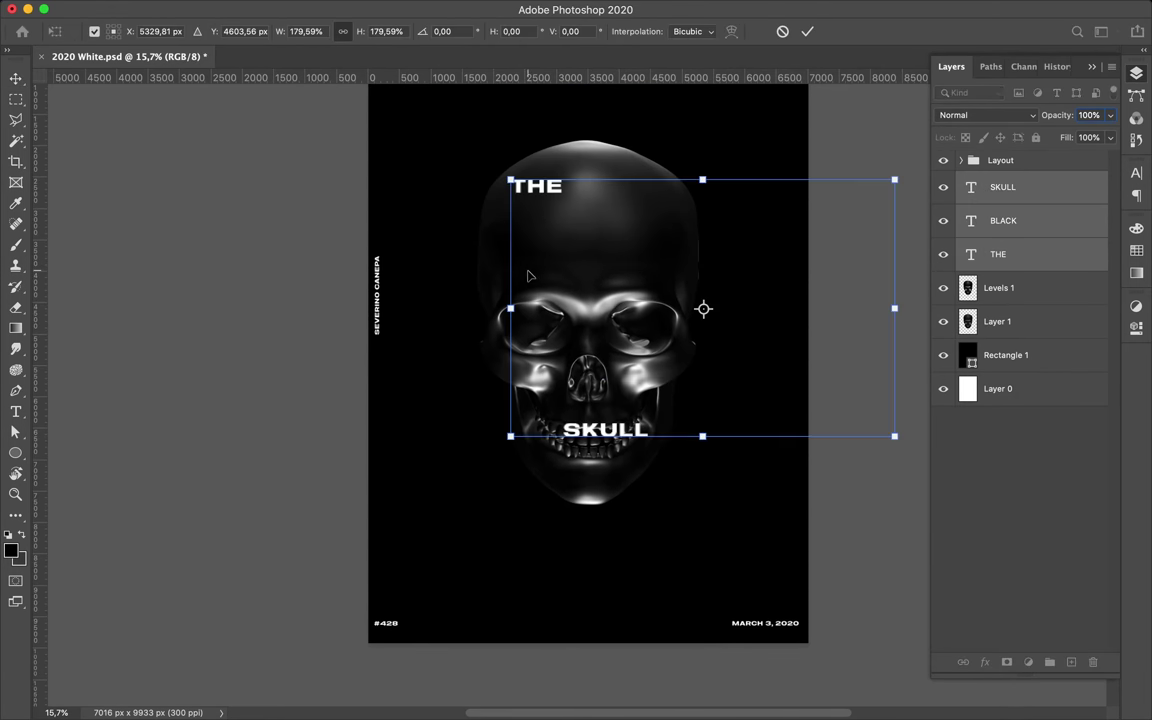
{"action": "left_click_drag", "start_coordinate": [724, 310], "coordinate": [800, 310]}
{"action": "key", "text": "Return"}
{"action": "left_click", "coordinate": [1036, 196]}
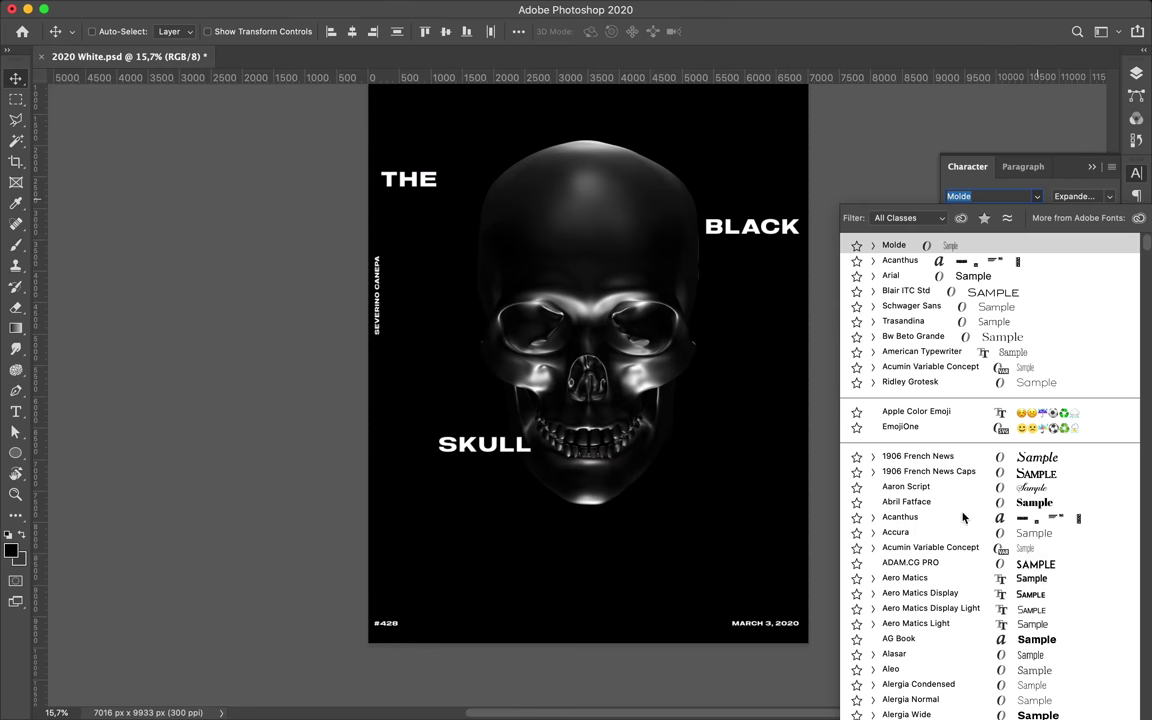
Browse the font list, previewing the Buffalo, Courier Prime and Courier New styles.
{"action": "scroll", "coordinate": [865, 460], "scroll_direction": "down", "scroll_amount": 10}
{"action": "scroll", "coordinate": [865, 460], "scroll_direction": "down", "scroll_amount": 10}
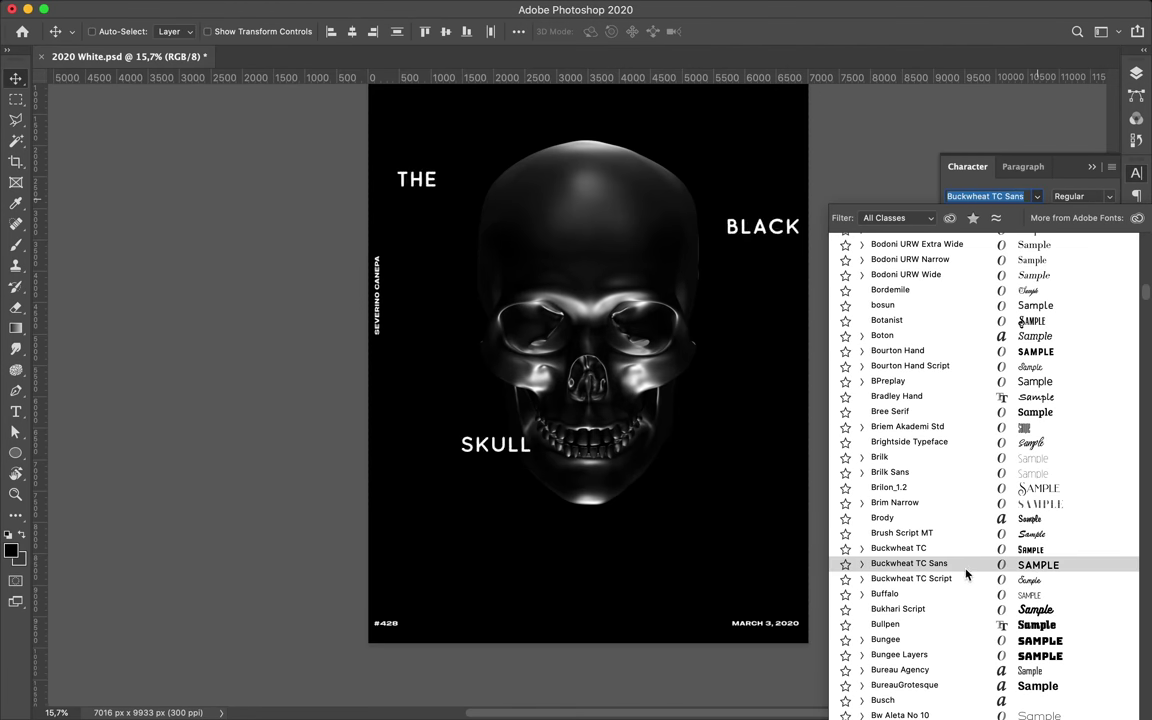
{"action": "left_click", "coordinate": [862, 594]}
{"action": "scroll", "coordinate": [888, 598], "scroll_direction": "down", "scroll_amount": 10}
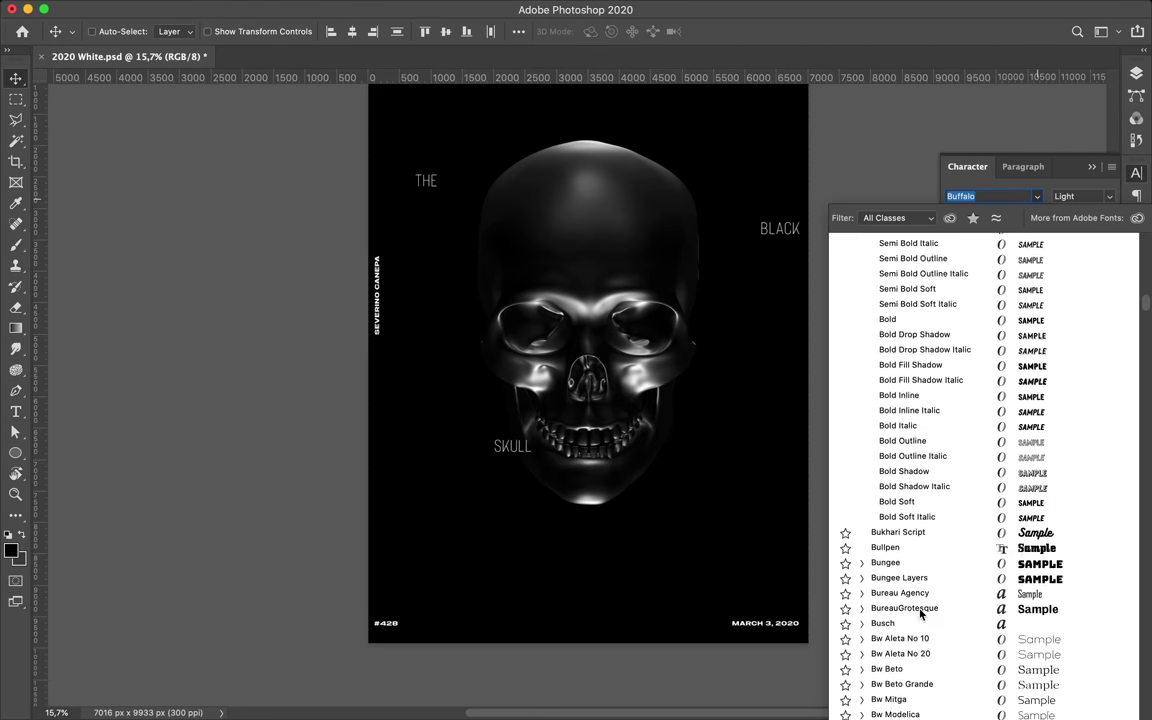
{"action": "scroll", "coordinate": [885, 600], "scroll_direction": "up", "scroll_amount": 2}
{"action": "scroll", "coordinate": [895, 470], "scroll_direction": "down", "scroll_amount": 3}
{"action": "scroll", "coordinate": [908, 575], "scroll_direction": "down", "scroll_amount": 4}
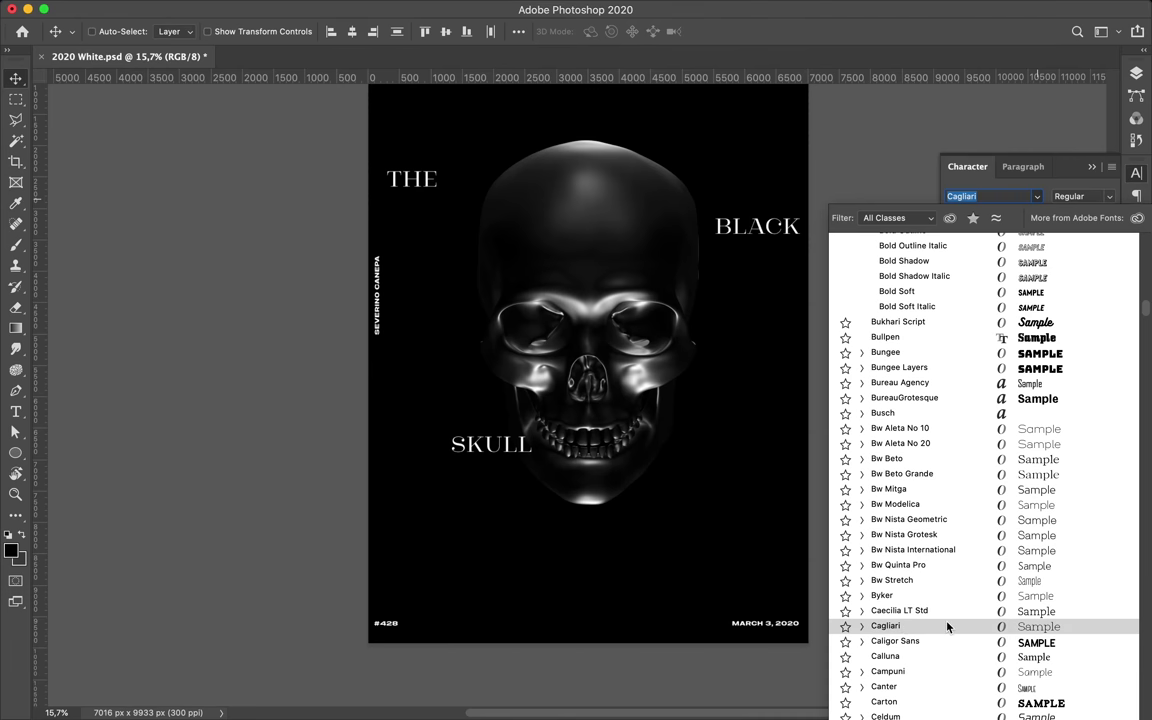
{"action": "scroll", "coordinate": [948, 626], "scroll_direction": "down", "scroll_amount": 3}
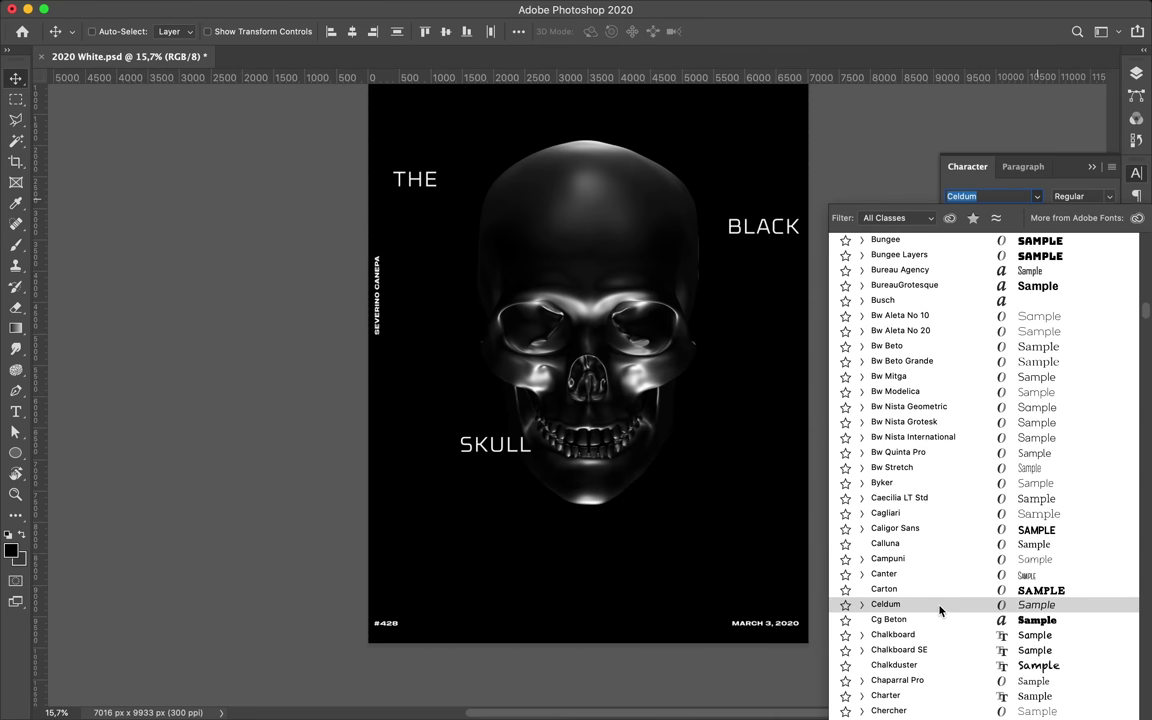
{"action": "scroll", "coordinate": [940, 610], "scroll_direction": "down", "scroll_amount": 2}
{"action": "scroll", "coordinate": [940, 612], "scroll_direction": "down", "scroll_amount": 2}
{"action": "scroll", "coordinate": [941, 620], "scroll_direction": "down", "scroll_amount": 3}
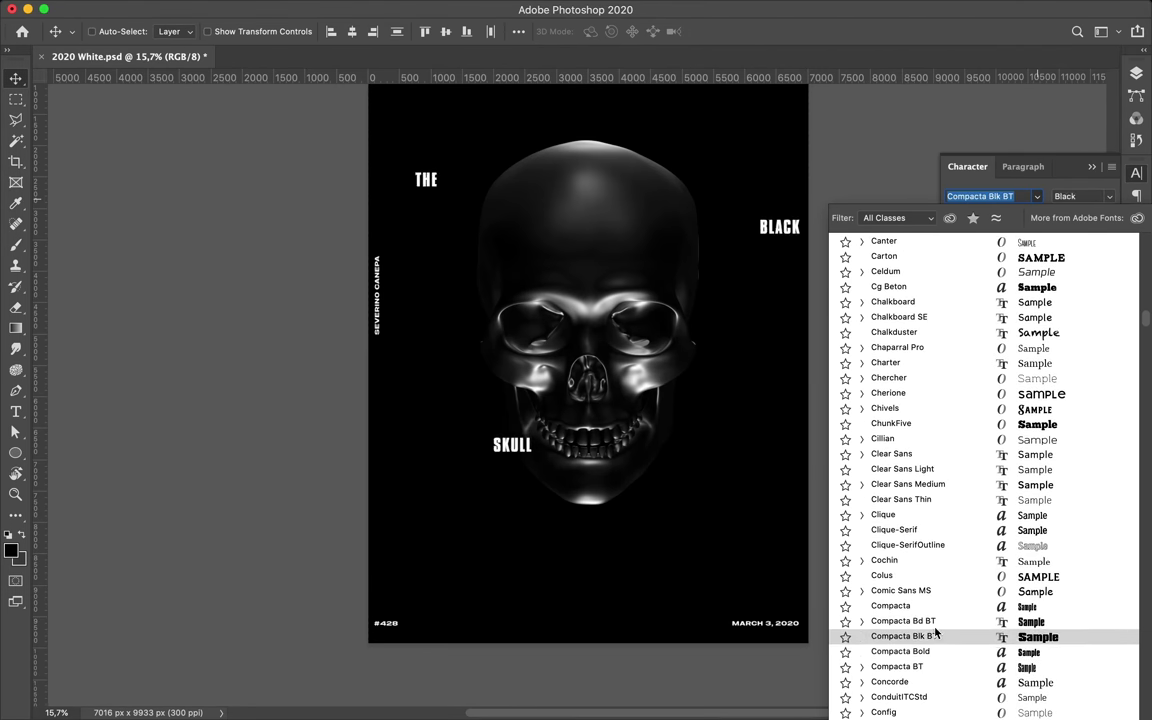
{"action": "scroll", "coordinate": [945, 626], "scroll_direction": "down", "scroll_amount": 3}
{"action": "scroll", "coordinate": [964, 628], "scroll_direction": "down", "scroll_amount": 5}
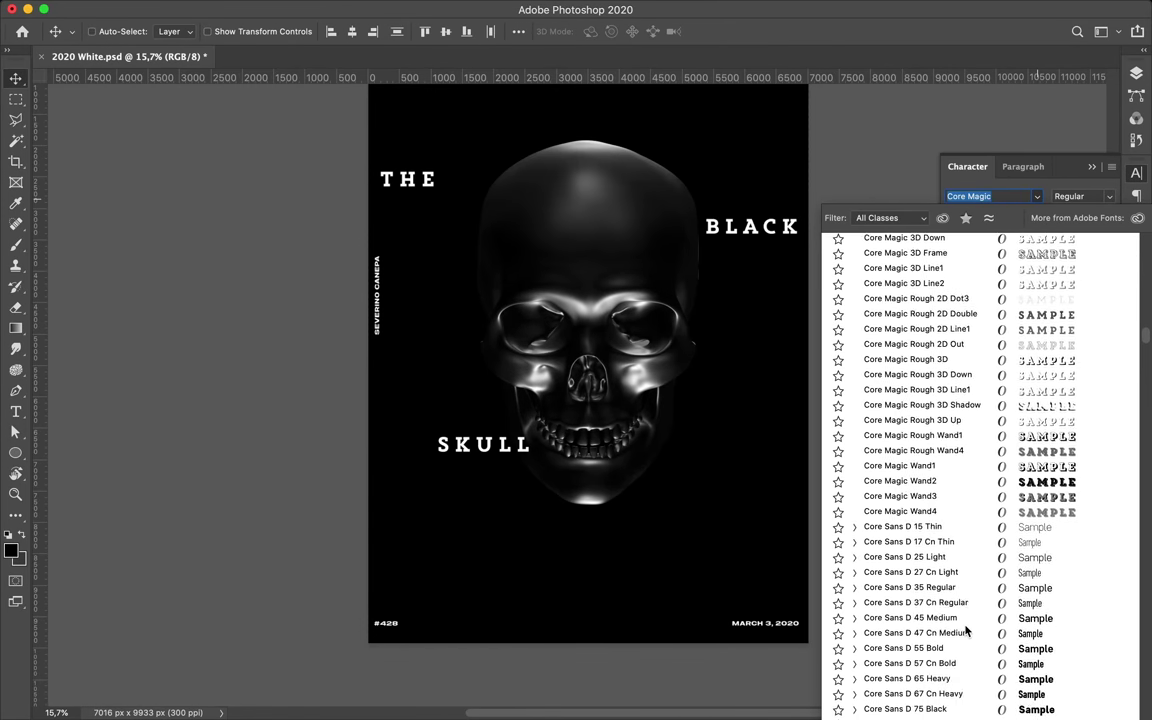
{"action": "scroll", "coordinate": [966, 630], "scroll_direction": "down", "scroll_amount": 5}
{"action": "scroll", "coordinate": [966, 630], "scroll_direction": "down", "scroll_amount": 5}
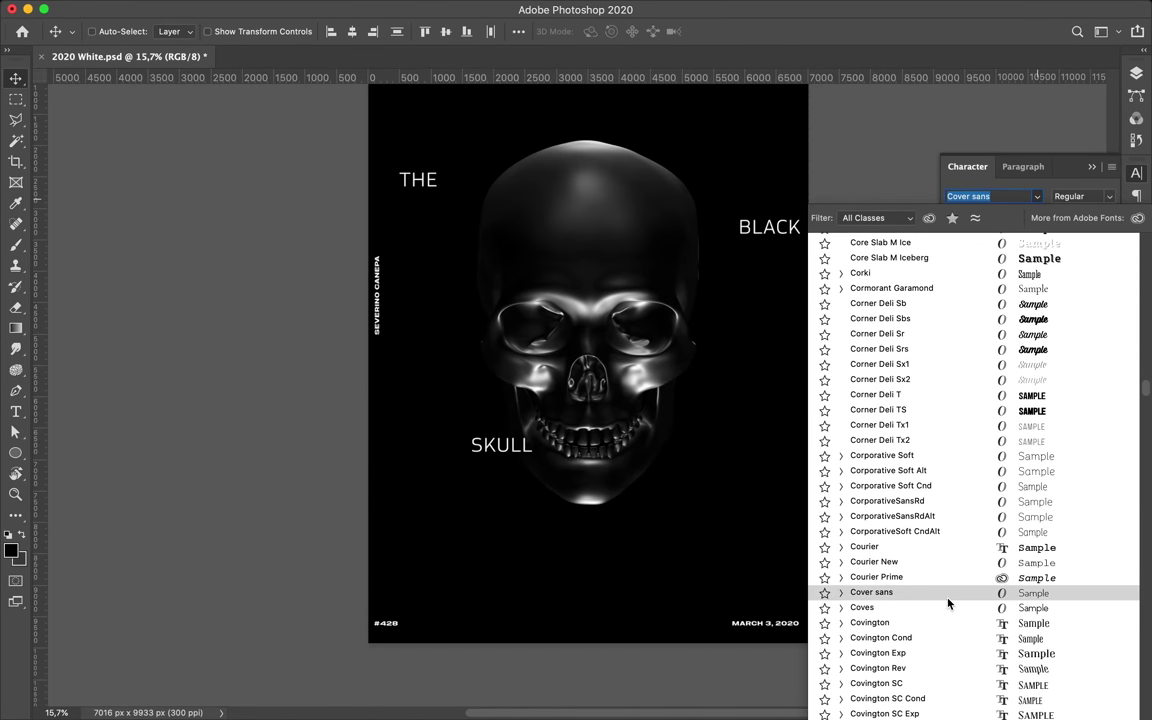
{"action": "left_click", "coordinate": [840, 577]}
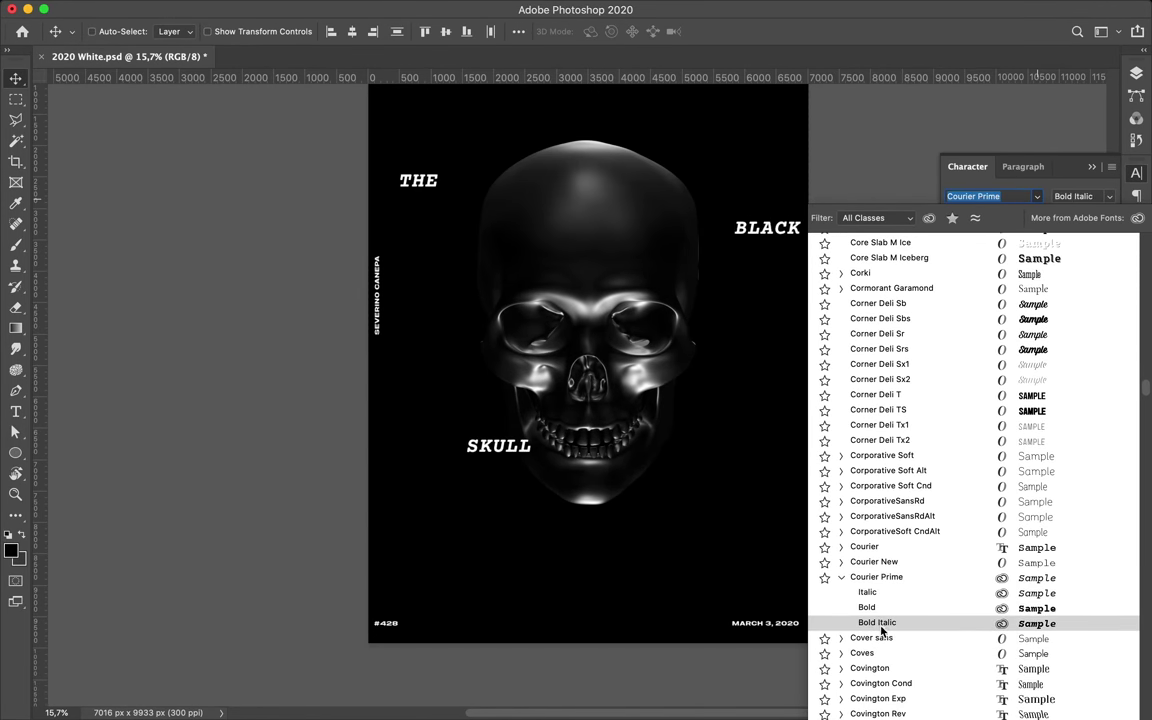
{"action": "left_click", "coordinate": [840, 562]}
{"action": "scroll", "coordinate": [867, 588], "scroll_direction": "down", "scroll_amount": 5}
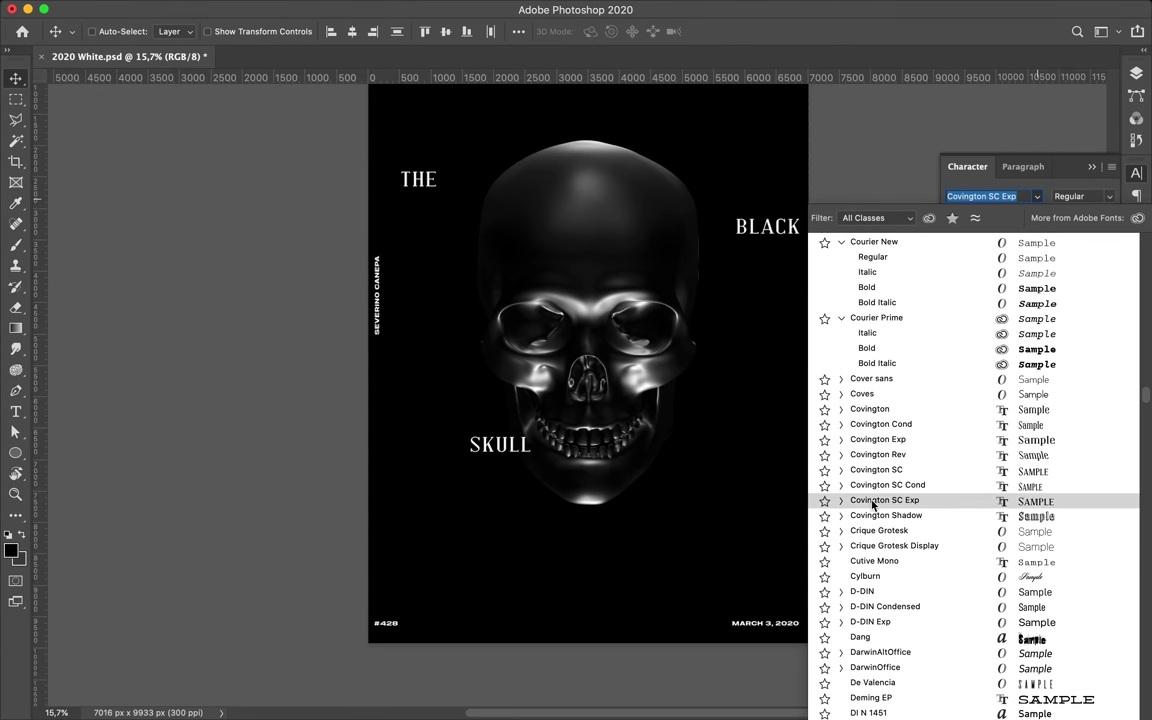
{"action": "scroll", "coordinate": [884, 514], "scroll_direction": "down", "scroll_amount": 2}
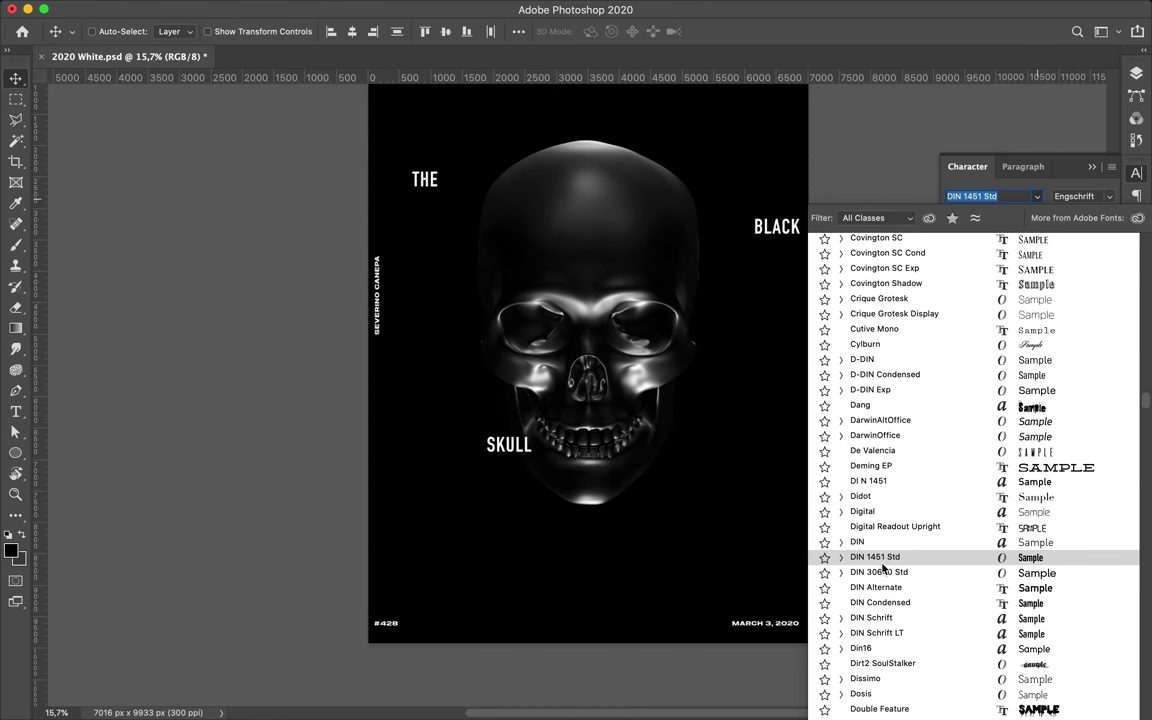
{"action": "scroll", "coordinate": [882, 575], "scroll_direction": "down", "scroll_amount": 6}
{"action": "scroll", "coordinate": [880, 550], "scroll_direction": "down", "scroll_amount": 5}
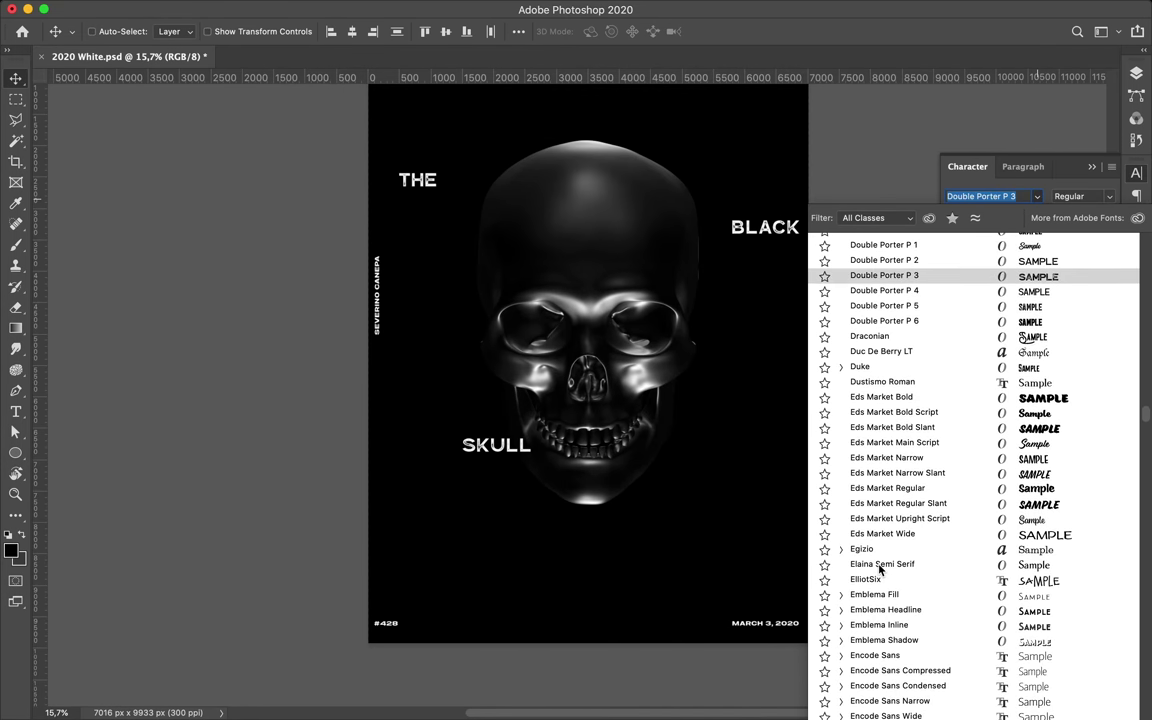
{"action": "scroll", "coordinate": [878, 545], "scroll_direction": "down", "scroll_amount": 2}
{"action": "scroll", "coordinate": [875, 535], "scroll_direction": "down", "scroll_amount": 3}
Apply ITC Avant Garde Gothic Std to the title words and nudge THE down-right.
{"action": "left_click", "coordinate": [866, 531]}
{"action": "scroll", "coordinate": [871, 567], "scroll_direction": "down", "scroll_amount": 3}
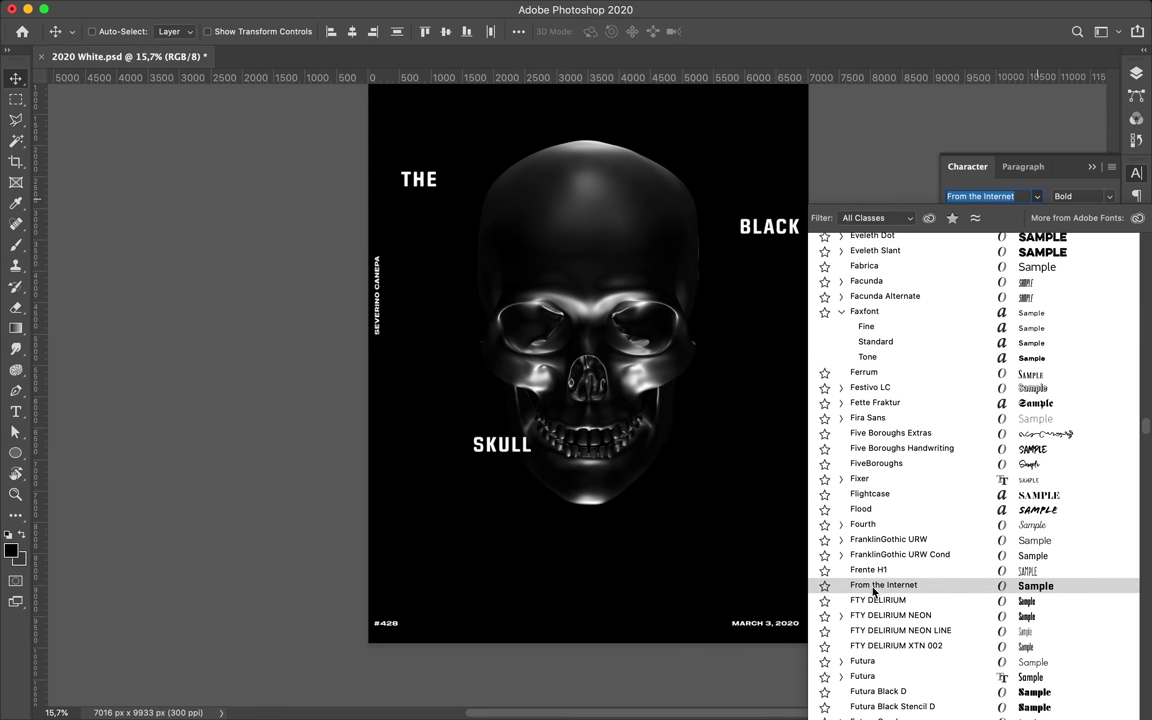
{"action": "scroll", "coordinate": [880, 585], "scroll_direction": "down", "scroll_amount": 3}
{"action": "scroll", "coordinate": [896, 574], "scroll_direction": "down", "scroll_amount": 1}
{"action": "scroll", "coordinate": [897, 580], "scroll_direction": "down", "scroll_amount": 1}
{"action": "scroll", "coordinate": [931, 588], "scroll_direction": "down", "scroll_amount": 3}
{"action": "scroll", "coordinate": [930, 590], "scroll_direction": "down", "scroll_amount": 1}
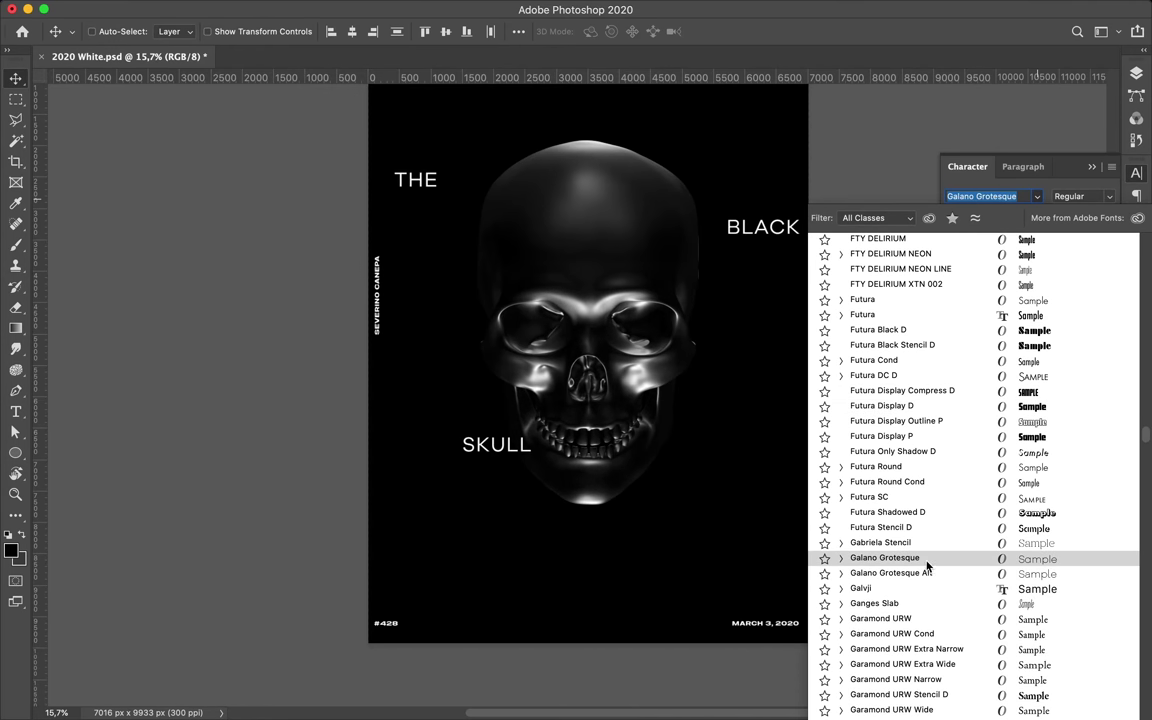
{"action": "scroll", "coordinate": [928, 600], "scroll_direction": "down", "scroll_amount": 2}
{"action": "scroll", "coordinate": [924, 600], "scroll_direction": "down", "scroll_amount": 3}
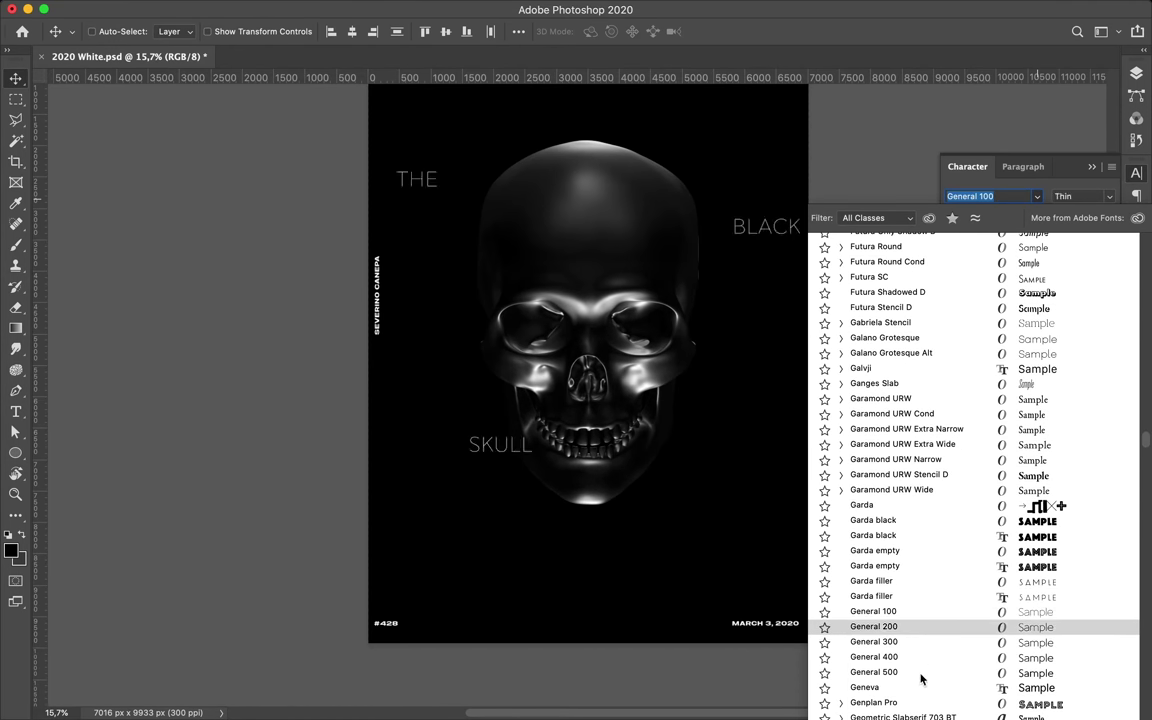
{"action": "scroll", "coordinate": [920, 665], "scroll_direction": "down", "scroll_amount": 4}
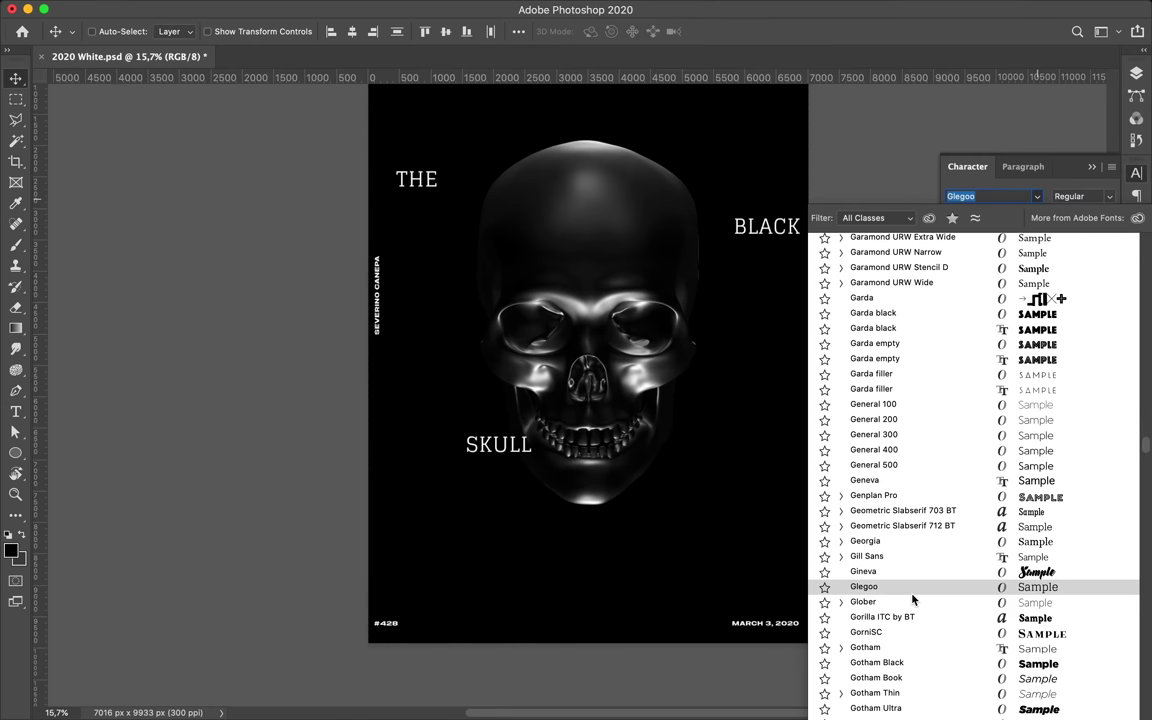
{"action": "scroll", "coordinate": [918, 600], "scroll_direction": "down", "scroll_amount": 5}
{"action": "scroll", "coordinate": [925, 578], "scroll_direction": "down", "scroll_amount": 3}
{"action": "scroll", "coordinate": [925, 576], "scroll_direction": "down", "scroll_amount": 3}
{"action": "scroll", "coordinate": [925, 574], "scroll_direction": "down", "scroll_amount": 3}
{"action": "scroll", "coordinate": [928, 570], "scroll_direction": "down", "scroll_amount": 2}
{"action": "scroll", "coordinate": [931, 580], "scroll_direction": "down", "scroll_amount": 1}
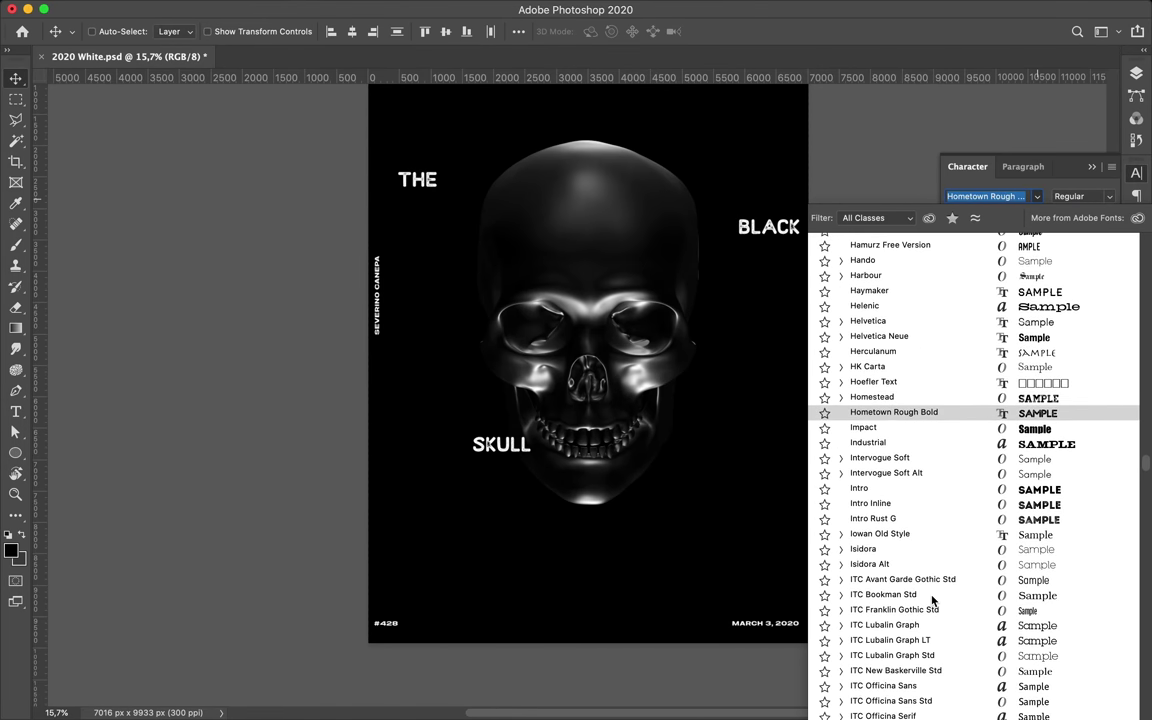
{"action": "left_click", "coordinate": [910, 578]}
{"action": "left_click_drag", "start_coordinate": [430, 185], "coordinate": [470, 275]}
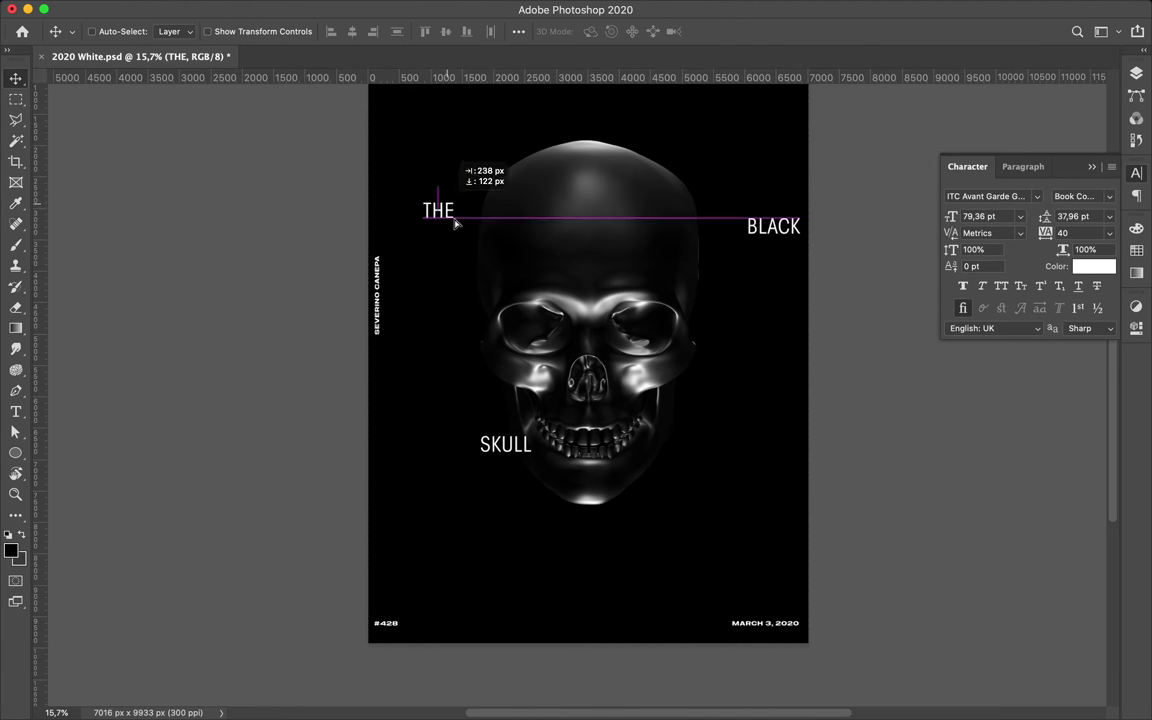
Reposition BLACK and THE, and set the text style to Book Condensed.
{"action": "scroll", "coordinate": [577, 291], "scroll_direction": "up", "scroll_amount": 3}
{"action": "mouse_move", "coordinate": [867, 239]}
{"action": "left_mouse_down"}
{"action": "mouse_move", "coordinate": [787, 285]}
{"action": "mouse_move", "coordinate": [745, 332]}
{"action": "left_mouse_up"}
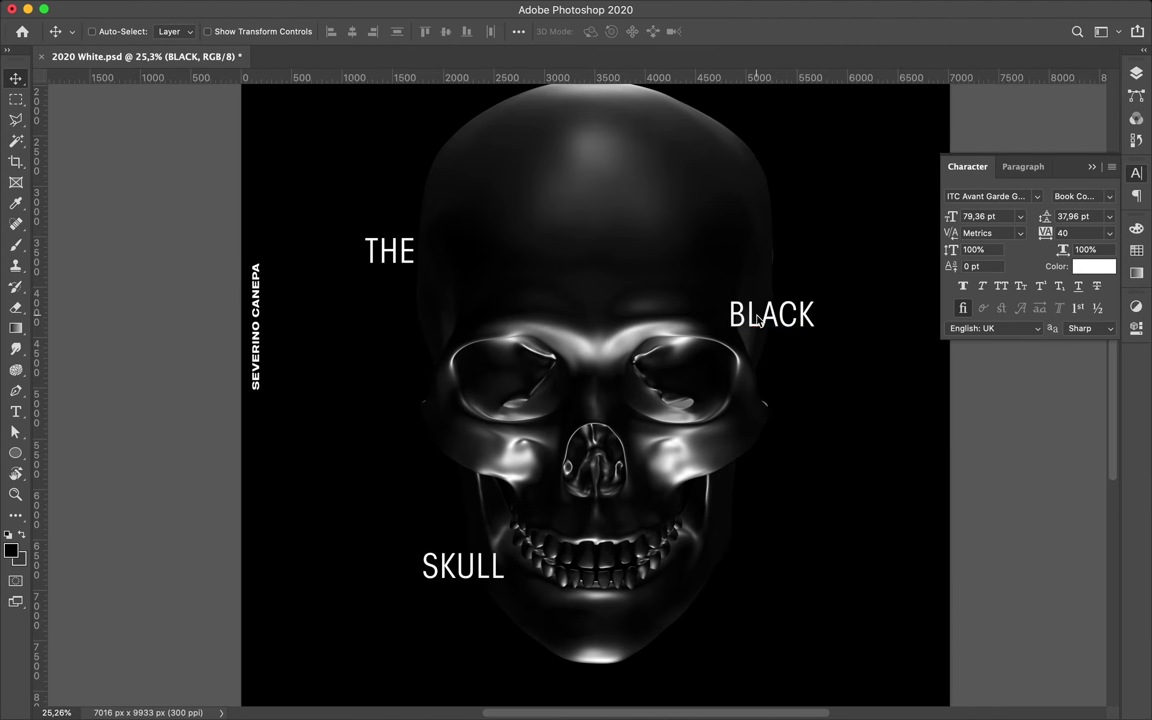
{"action": "scroll", "coordinate": [745, 332], "scroll_direction": "down", "scroll_amount": 2}
{"action": "left_click_drag", "start_coordinate": [501, 296], "coordinate": [525, 313]}
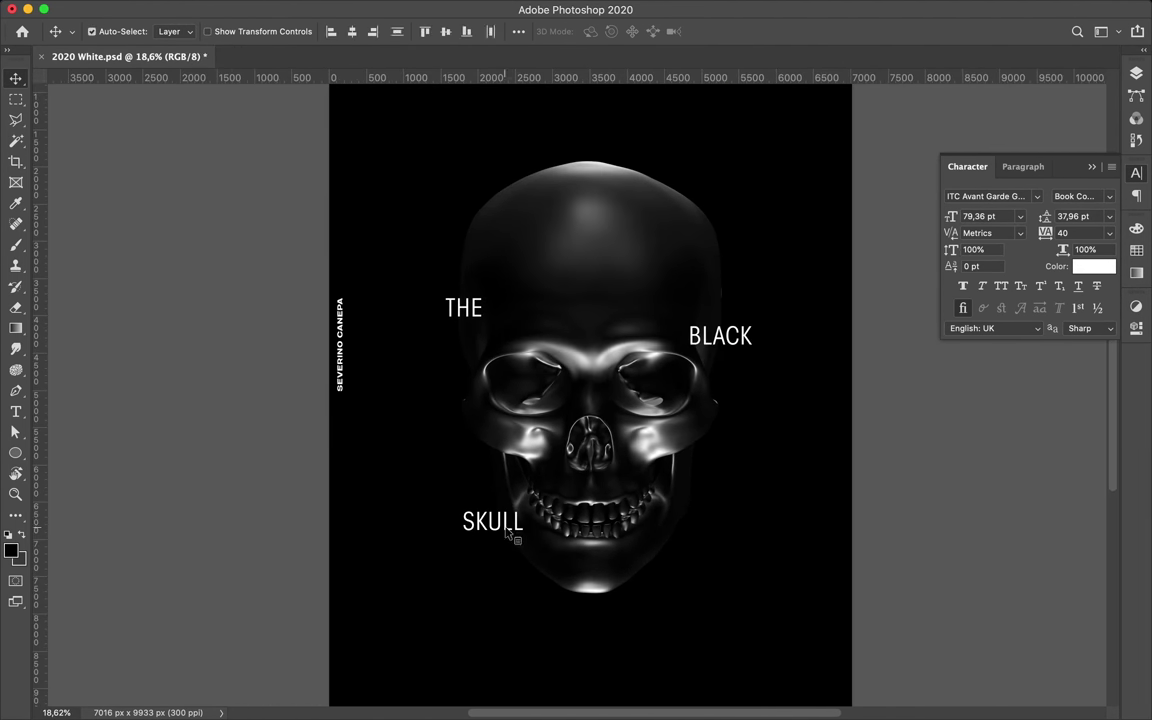
{"action": "left_click", "coordinate": [1109, 196]}
{"action": "left_click", "coordinate": [1070, 319]}
{"action": "left_click", "coordinate": [1114, 199]}
Left-align THE and widen its letter spacing with tracking 4100.
{"action": "key", "text": "t"}
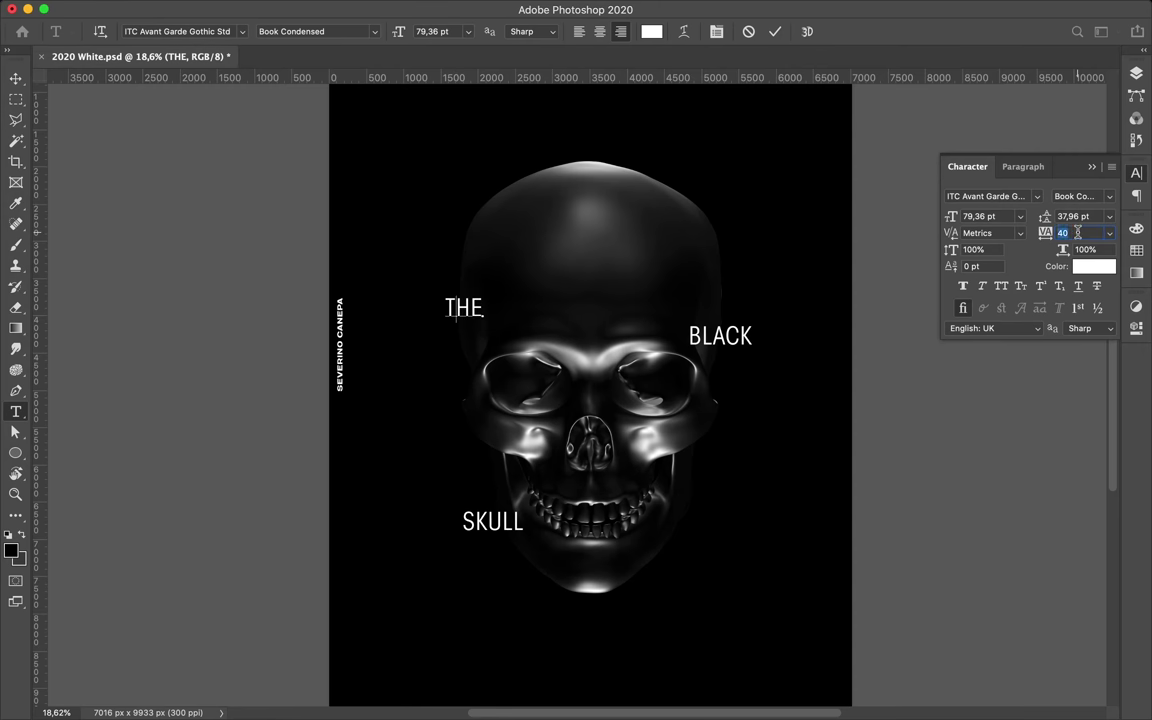
{"action": "type", "text": "440"}
{"action": "left_click_drag", "start_coordinate": [952, 233], "coordinate": [985, 233]}
{"action": "left_click", "coordinate": [1023, 166]}
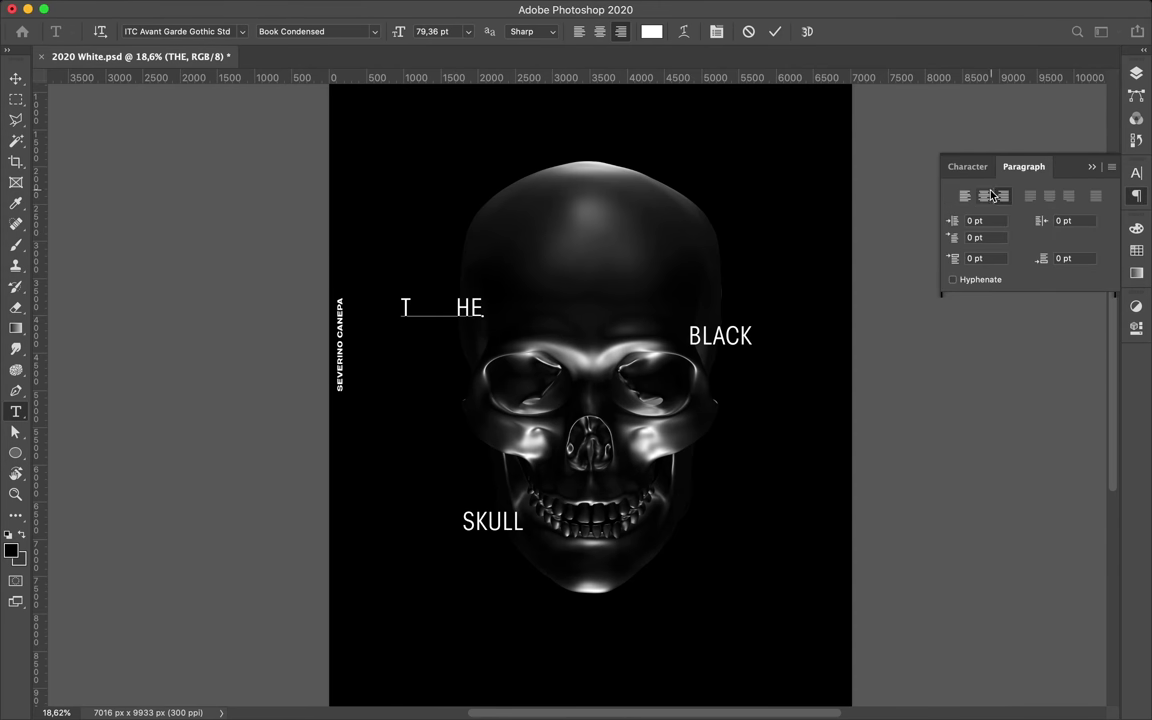
{"action": "left_click", "coordinate": [992, 196]}
{"action": "left_click", "coordinate": [967, 166]}
{"action": "left_click", "coordinate": [1020, 233]}
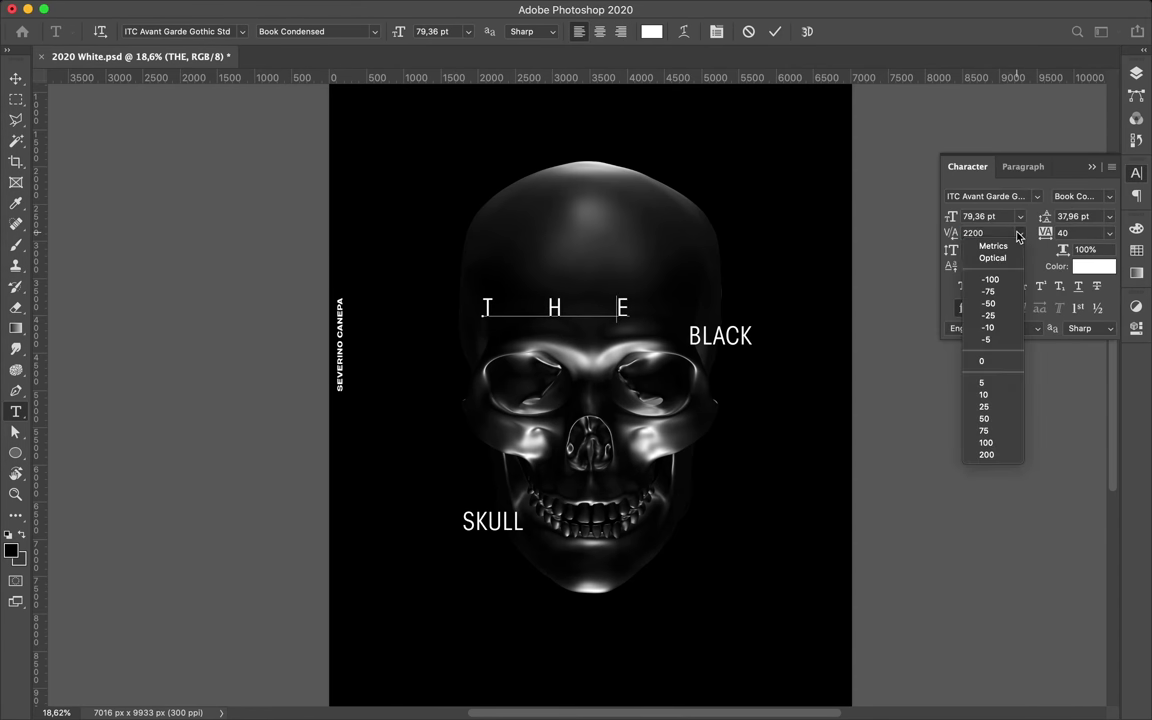
{"action": "left_click", "coordinate": [985, 233]}
{"action": "type", "text": "4100"}
{"action": "key", "text": "Return"}
{"action": "key", "text": "BackSpace"}
Make the H in THE Bold Oblique and move THE higher on the skull.
{"action": "left_click_drag", "start_coordinate": [572, 307], "coordinate": [690, 307]}
{"action": "left_click", "coordinate": [1080, 196]}
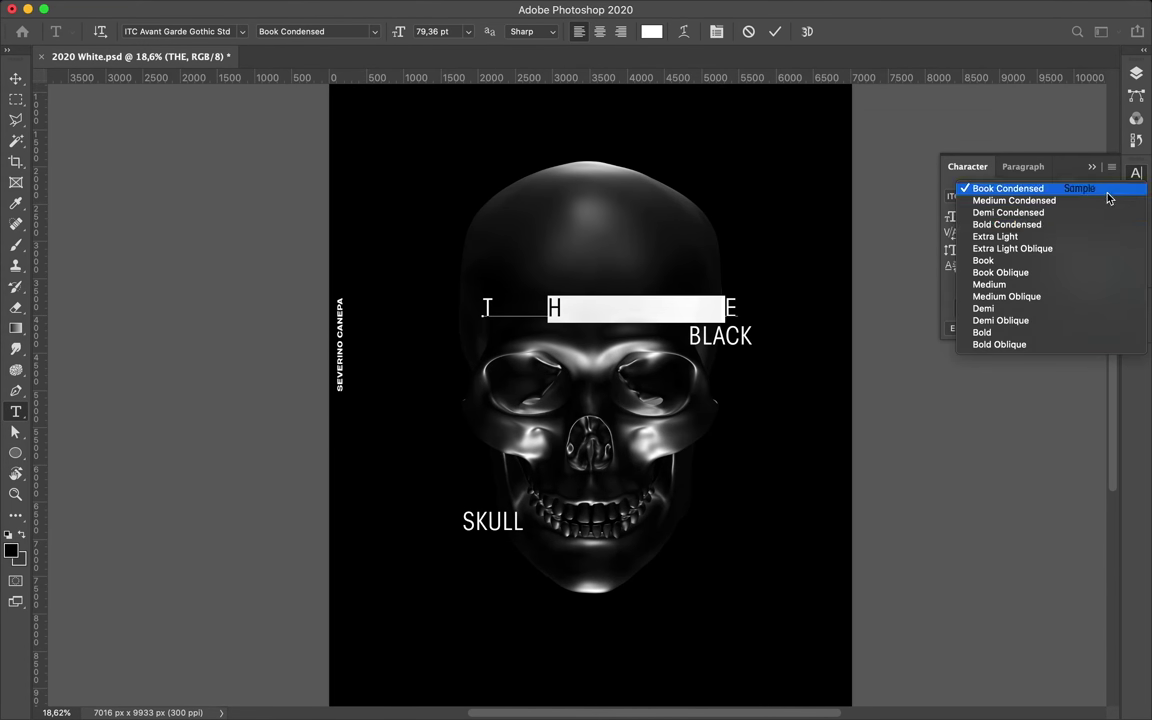
{"action": "left_click", "coordinate": [1076, 297]}
{"action": "mouse_move", "coordinate": [551, 307]}
{"action": "left_mouse_down"}
{"action": "mouse_move", "coordinate": [551, 263]}
{"action": "mouse_move", "coordinate": [652, 263]}
{"action": "left_mouse_up"}
{"action": "key", "text": "ctrl+a"}
{"action": "left_click", "coordinate": [1080, 196]}
{"action": "left_click", "coordinate": [975, 314]}
{"action": "left_click", "coordinate": [651, 263]}
{"action": "key", "text": "ctrl+Return"}
{"action": "left_click_drag", "start_coordinate": [668, 278], "coordinate": [658, 260]}
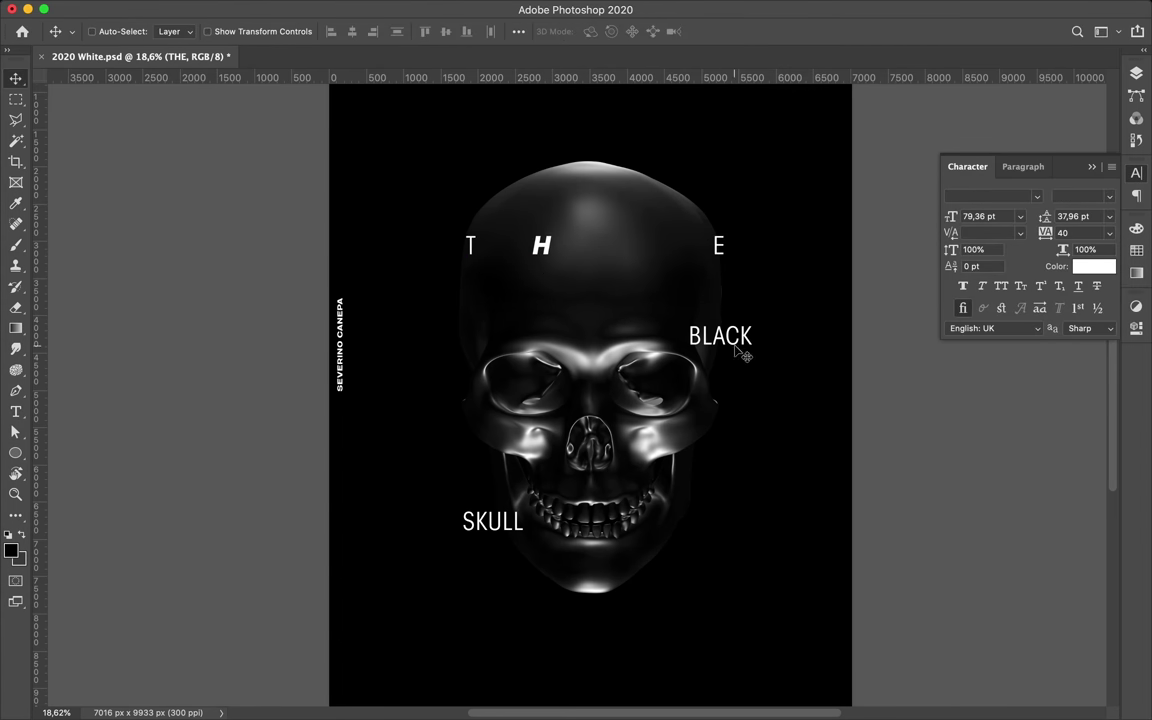
Move BLACK left underneath THE on the skull's forehead.
{"action": "left_click", "coordinate": [718, 342]}
{"action": "left_click_drag", "start_coordinate": [718, 342], "coordinate": [496, 307]}
{"action": "double_click", "coordinate": [497, 300]}
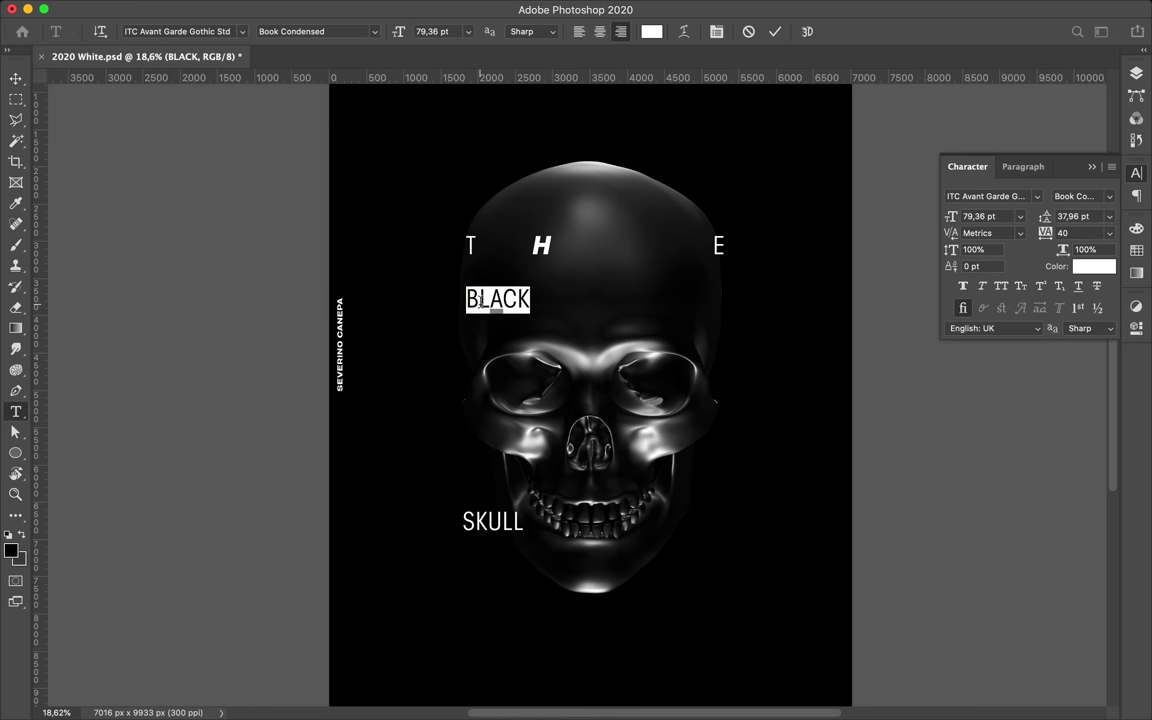
{"action": "left_click", "coordinate": [1022, 166]}
{"action": "left_click_drag", "start_coordinate": [498, 300], "coordinate": [505, 300]}
{"action": "left_click", "coordinate": [967, 166]}
Spread BLACK with tracking 1040 and kerning of 800 and 600 between letters.
{"action": "type", "text": "1040"}
{"action": "key", "text": "shift+Tab"}
{"action": "type", "text": "800"}
{"action": "key", "text": "Return"}
{"action": "left_click", "coordinate": [990, 233]}
{"action": "type", "text": "600"}
{"action": "key", "text": "Return"}
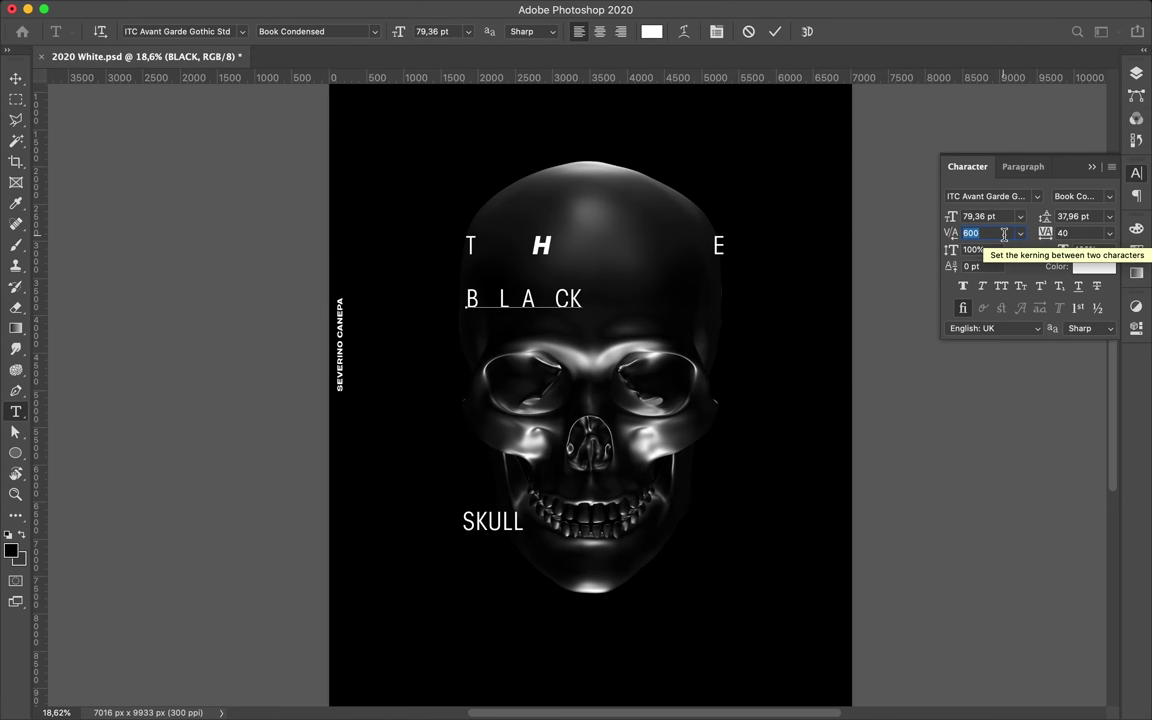
{"action": "key", "text": "Return"}
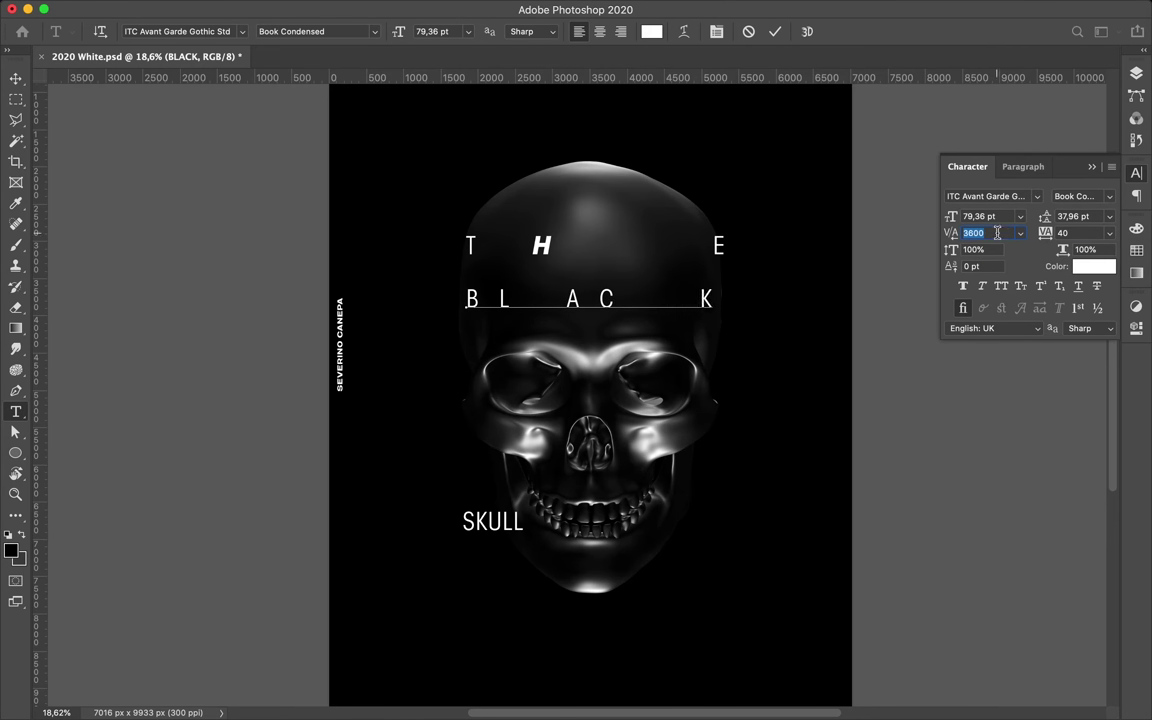
{"action": "key", "text": "Return"}
Set the A in BLACK to Bold and the C to Demi Condensed.
{"action": "left_click", "coordinate": [506, 296]}
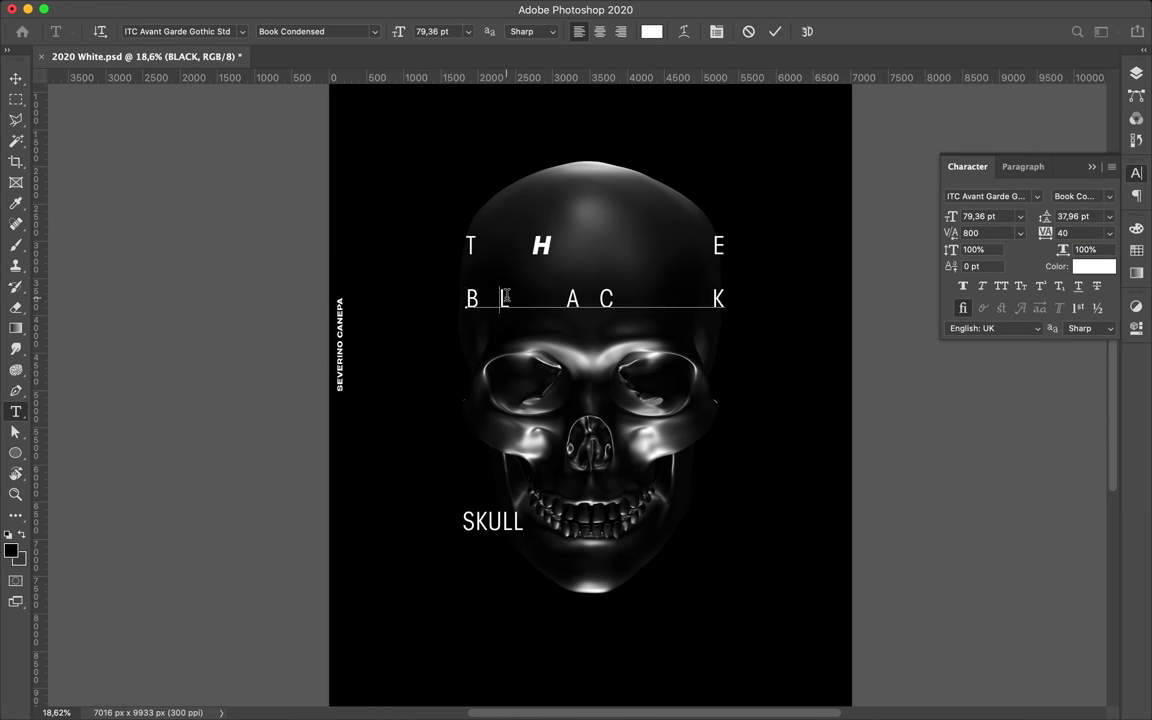
{"action": "left_click", "coordinate": [1080, 196]}
{"action": "left_click", "coordinate": [1093, 244]}
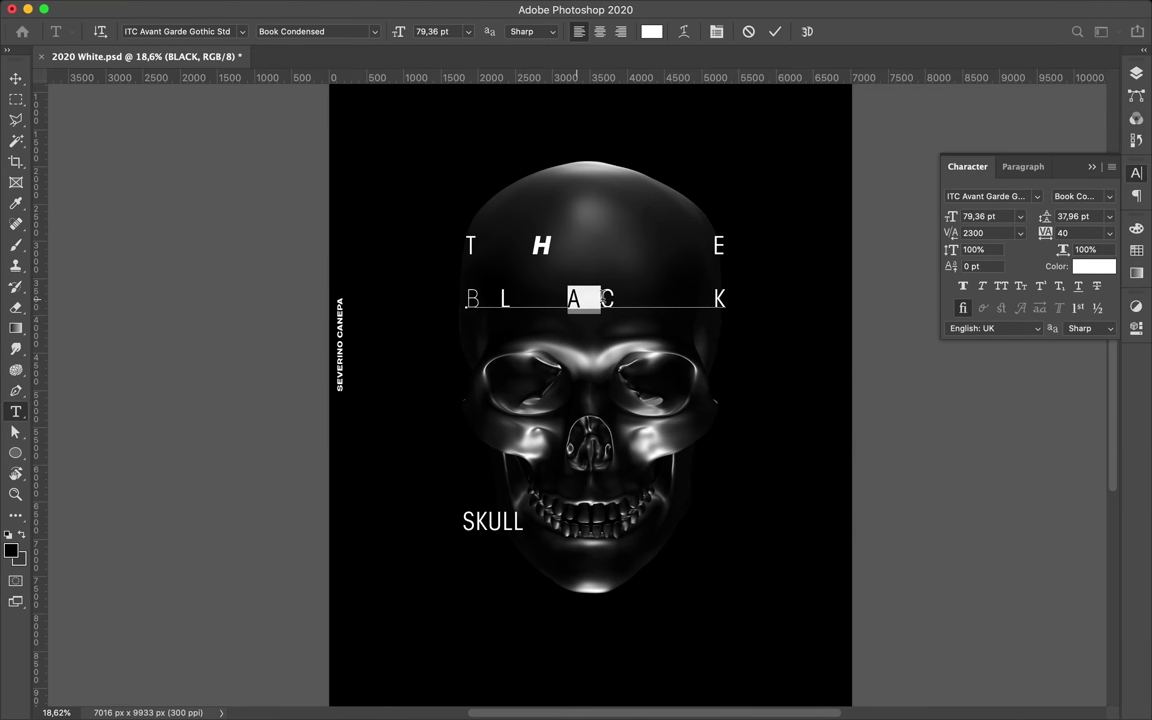
{"action": "left_click", "coordinate": [1080, 196]}
{"action": "left_click", "coordinate": [1000, 330]}
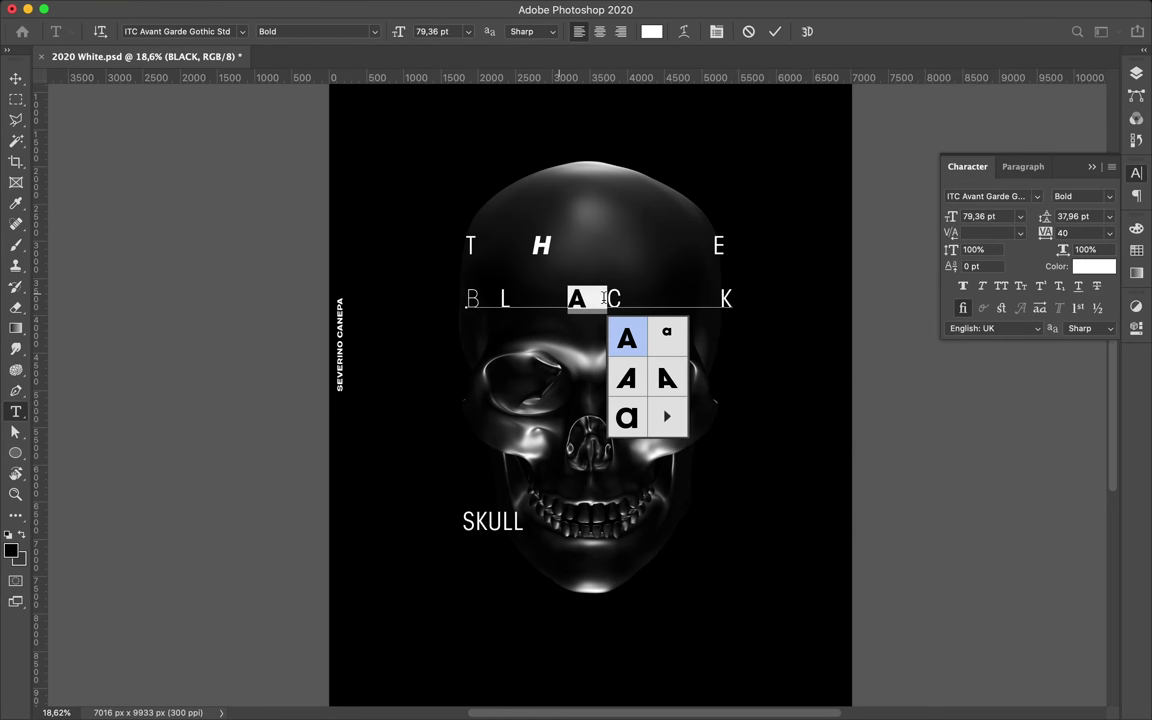
{"action": "key", "text": "Left"}
{"action": "key", "text": "Left"}
{"action": "left_click_drag", "start_coordinate": [606, 298], "coordinate": [735, 300]}
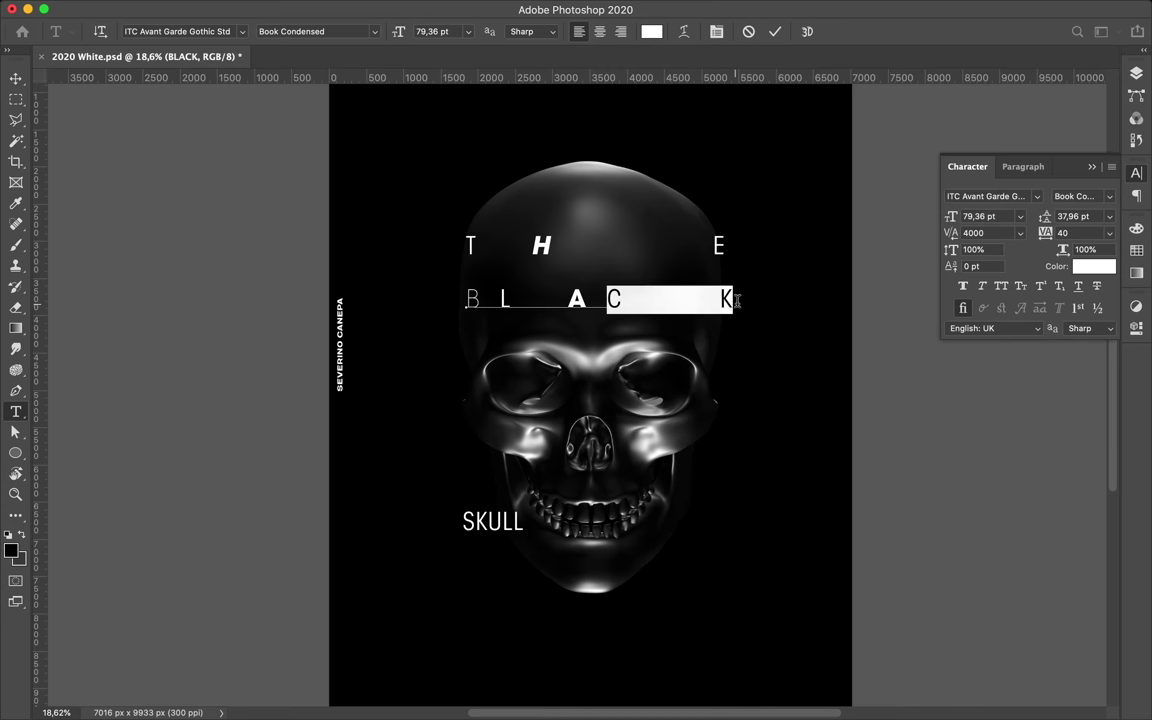
{"action": "left_click", "coordinate": [1100, 197]}
{"action": "left_click", "coordinate": [1090, 218]}
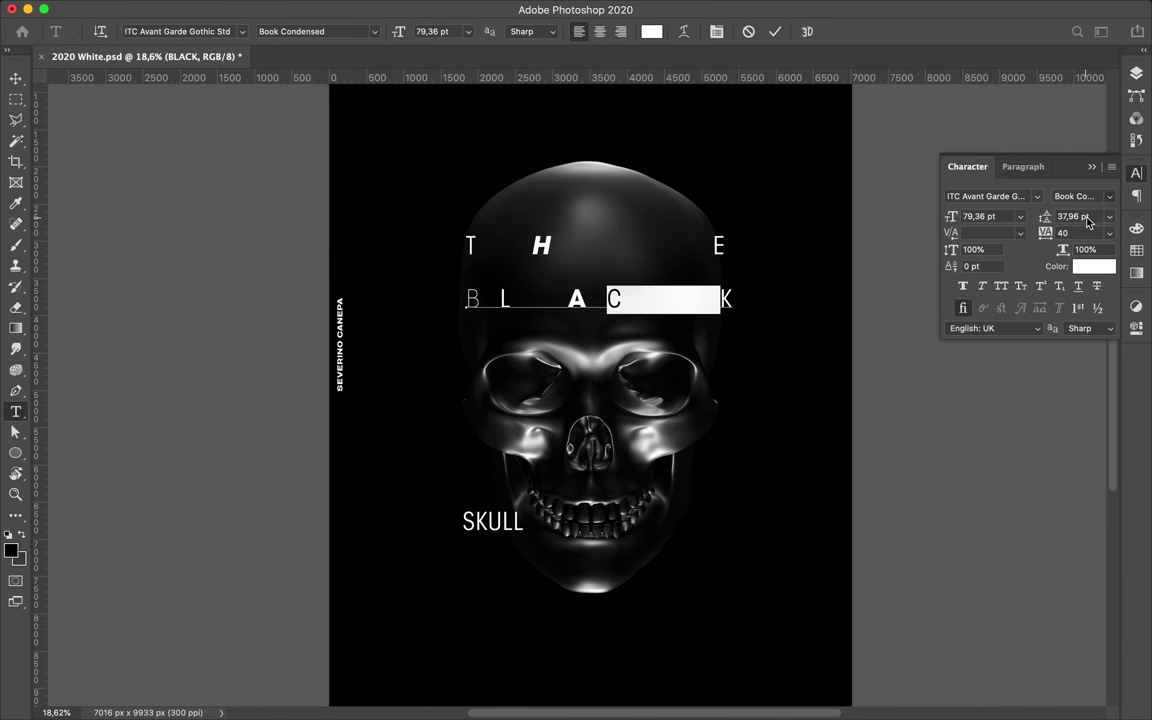
{"action": "left_click", "coordinate": [724, 296]}
{"action": "key", "text": "Escape"}
Move SKULL up beneath BLACK and line it up with BLACK's left edge.
{"action": "key", "text": "v"}
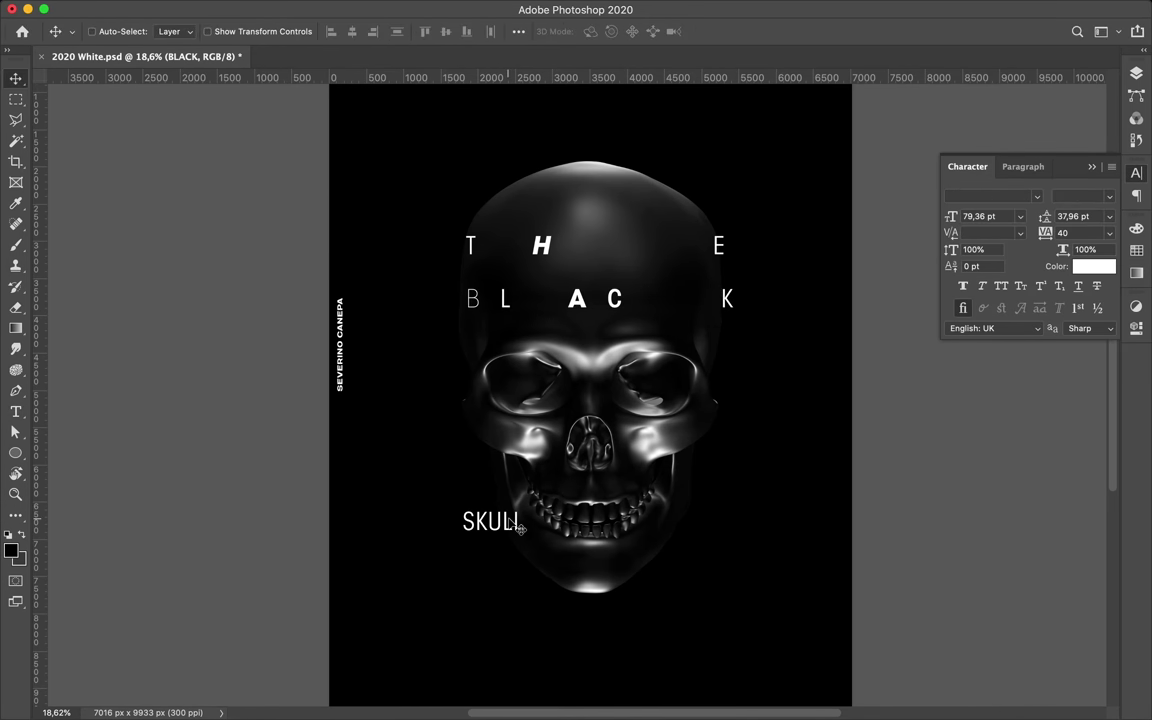
{"action": "left_click_drag", "start_coordinate": [515, 535], "coordinate": [518, 366]}
{"action": "double_click", "coordinate": [482, 354]}
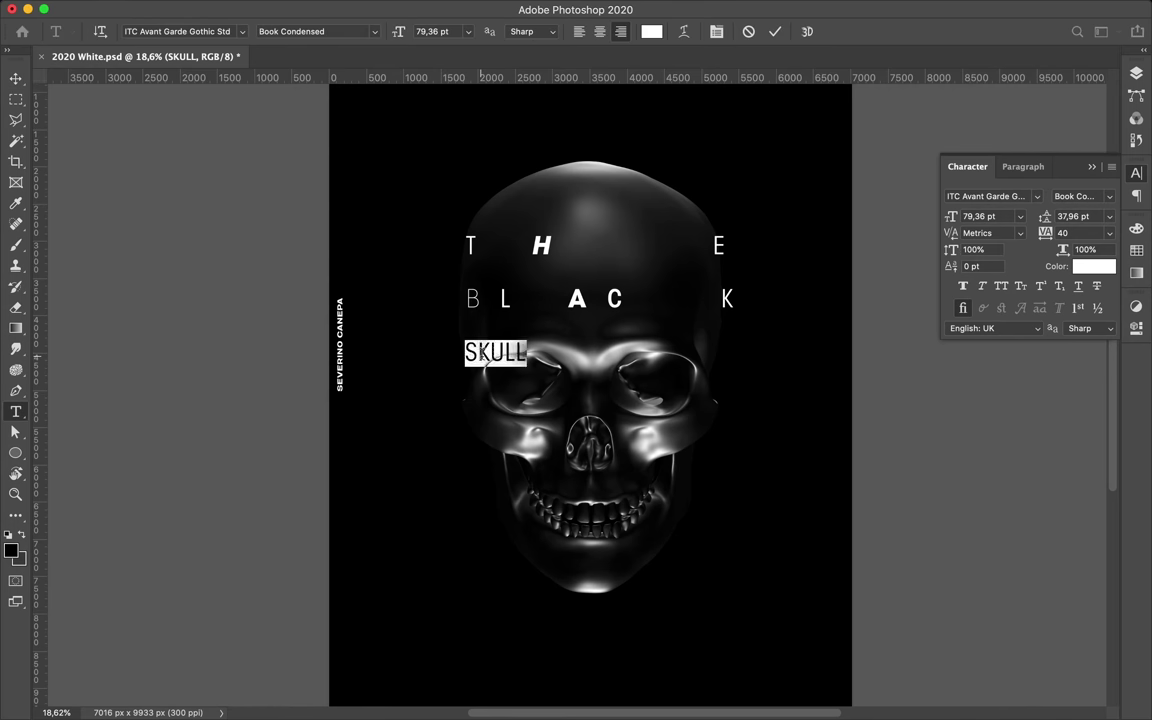
{"action": "left_click", "coordinate": [1023, 166]}
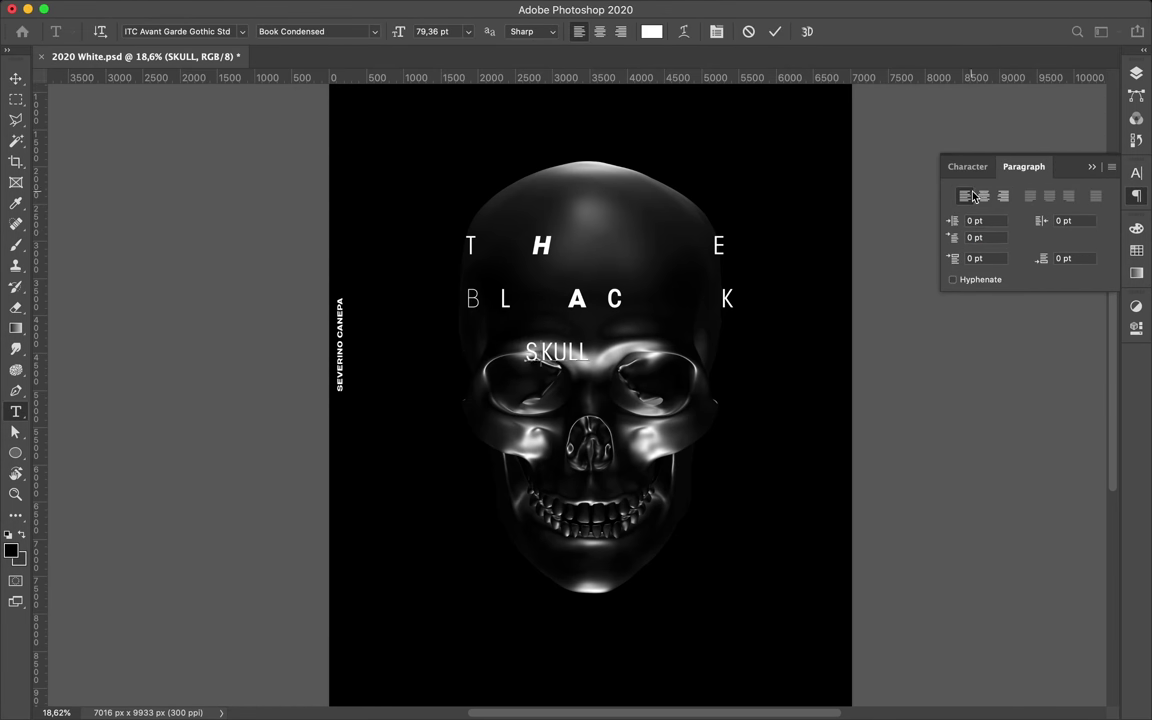
{"action": "key", "text": "Escape"}
{"action": "key", "text": "v"}
{"action": "left_click_drag", "start_coordinate": [522, 358], "coordinate": [520, 362]}
Give SKULL 1500 tracking and 1500 kerning between its two L's.
{"action": "double_click", "coordinate": [481, 352]}
{"action": "left_click", "coordinate": [985, 172]}
{"action": "left_click", "coordinate": [1007, 216]}
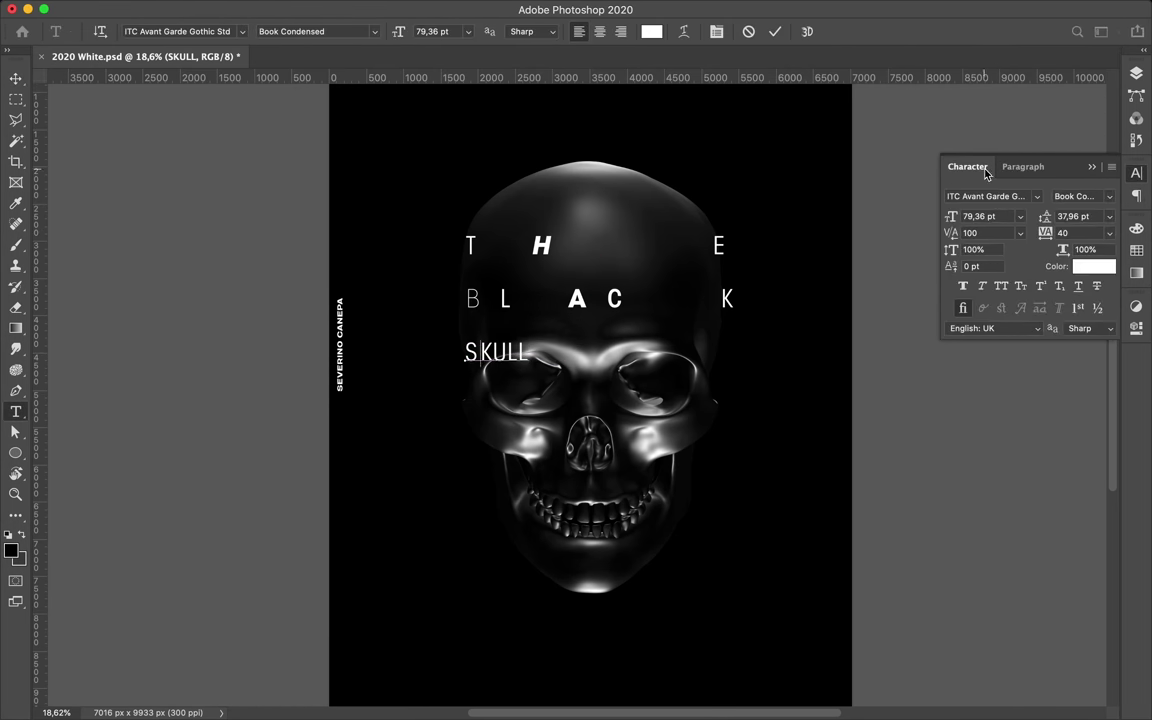
{"action": "type", "text": "1500"}
{"action": "key", "text": "Return"}
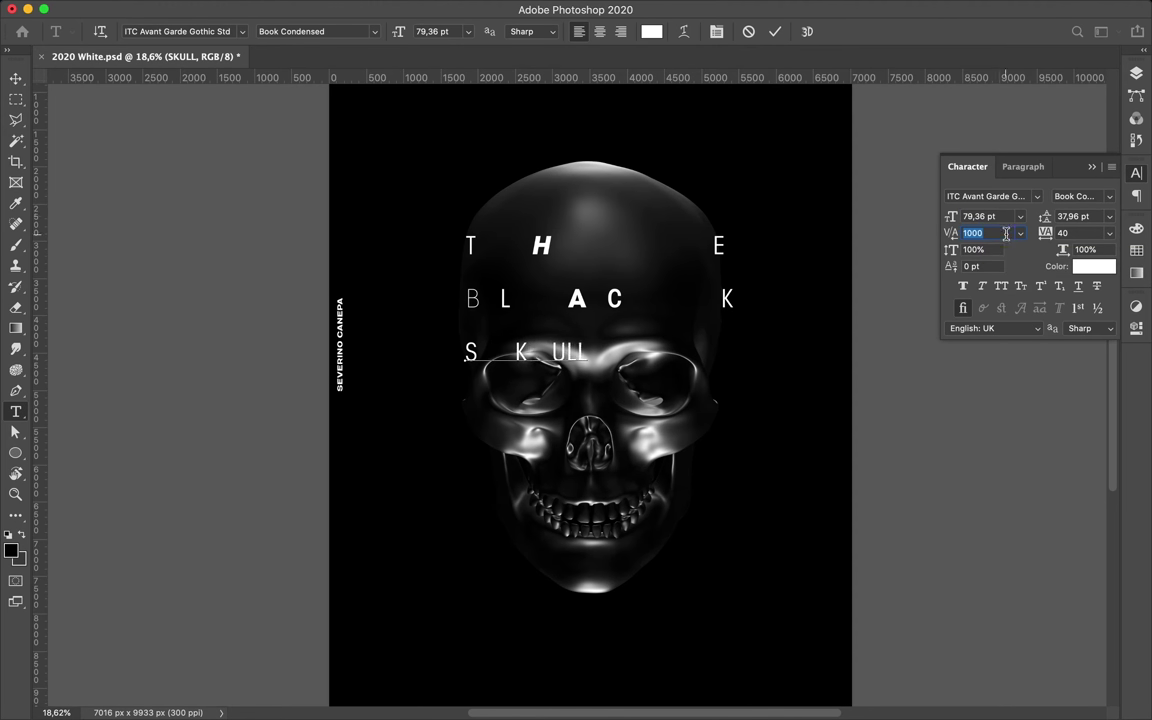
{"action": "left_click", "coordinate": [652, 352]}
{"action": "type", "text": "1500"}
{"action": "key", "text": "Return"}
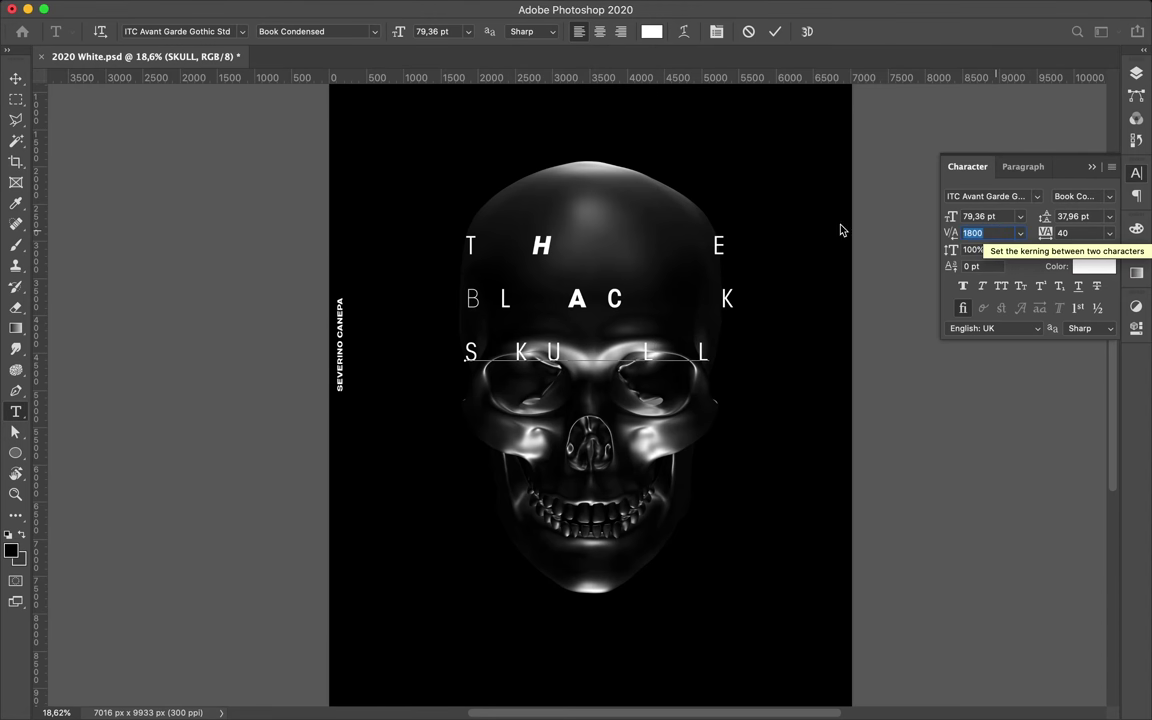
Restyle SKULL's letters, making the U Bold Oblique, and commit the text.
{"action": "left_click", "coordinate": [1080, 196]}
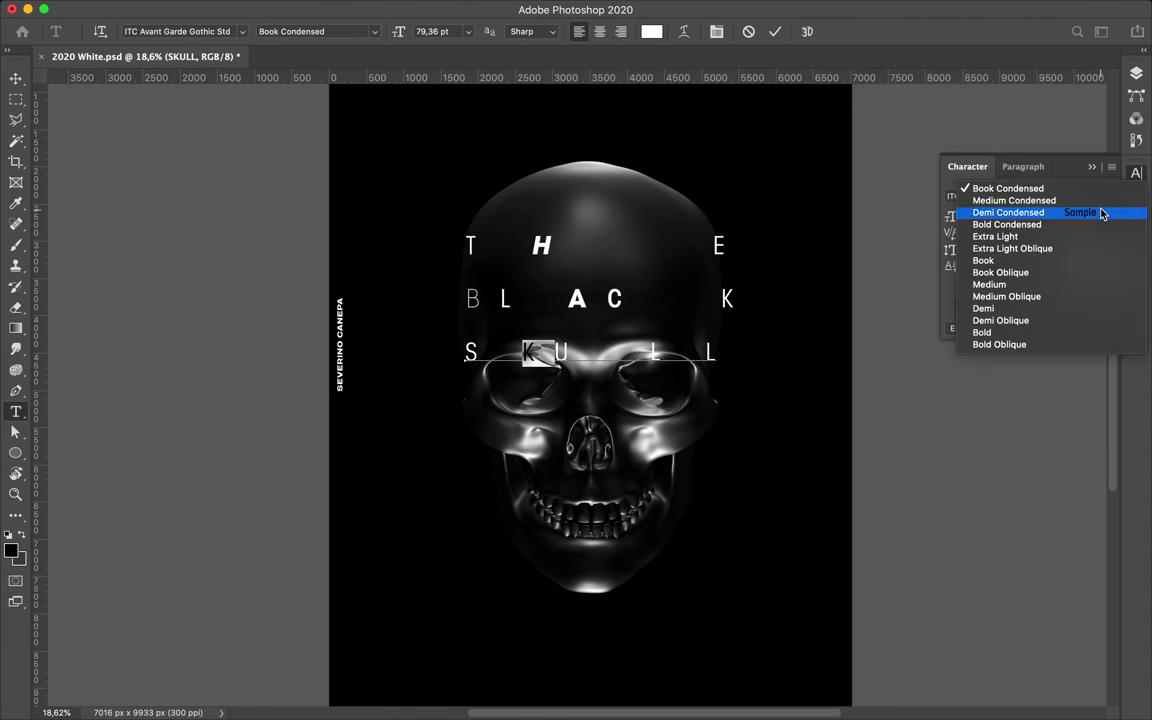
{"action": "left_click", "coordinate": [1014, 200]}
{"action": "left_click_drag", "start_coordinate": [555, 352], "coordinate": [645, 350]}
{"action": "left_click", "coordinate": [1108, 197]}
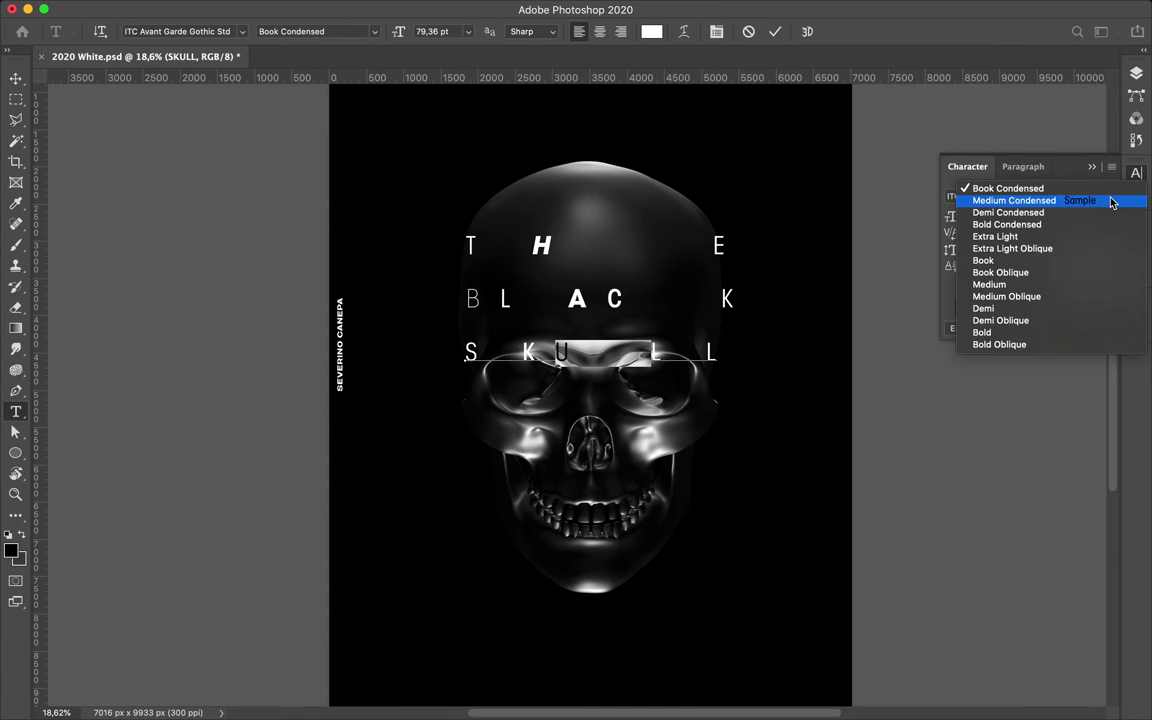
{"action": "left_click", "coordinate": [1052, 339]}
{"action": "left_click", "coordinate": [1080, 196]}
{"action": "left_click", "coordinate": [1080, 256]}
{"action": "left_click", "coordinate": [1080, 196]}
{"action": "left_click", "coordinate": [1060, 262]}
{"action": "key", "text": "ctrl+Return"}
Move all the stacked title words higher on the skull.
{"action": "key", "text": "v"}
{"action": "left_click", "coordinate": [503, 302]}
{"action": "left_click_drag", "start_coordinate": [500, 302], "coordinate": [500, 258]}
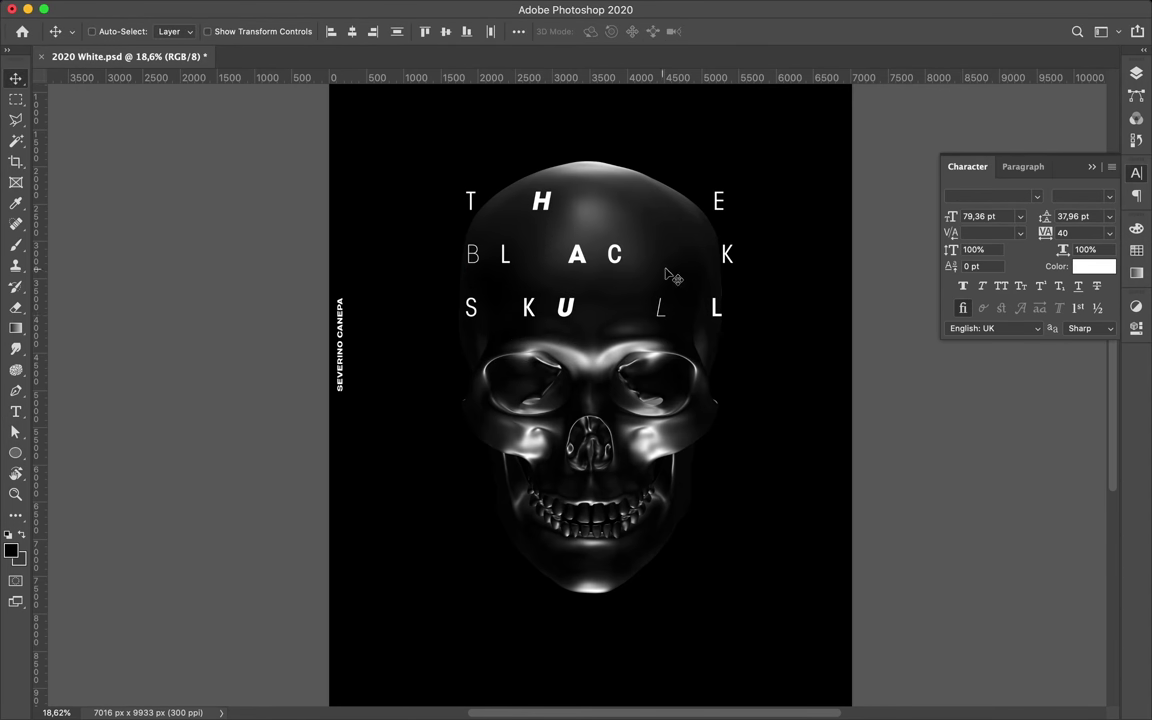
{"action": "key", "text": "ctrl+plus"}
Fit the poster on screen and pull the SKULL row up under BLACK.
{"action": "key", "text": "ctrl+0"}
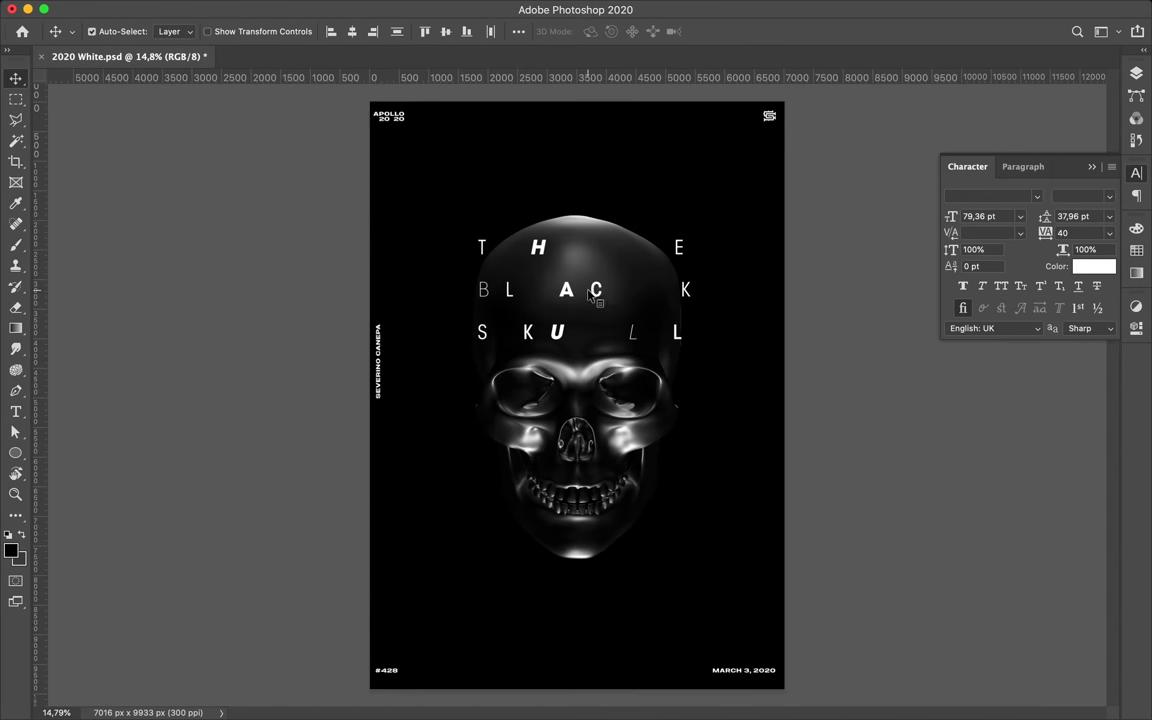
{"action": "left_click", "coordinate": [598, 293], "text": "ctrl"}
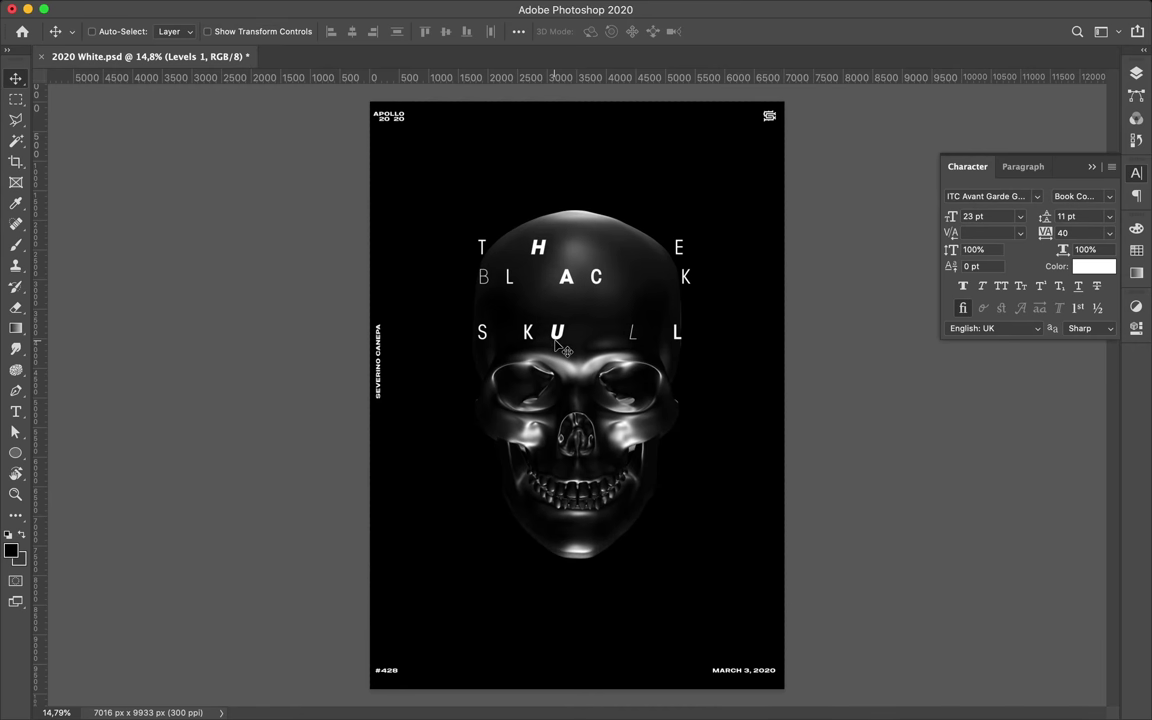
{"action": "left_click_drag", "start_coordinate": [553, 340], "coordinate": [572, 284]}
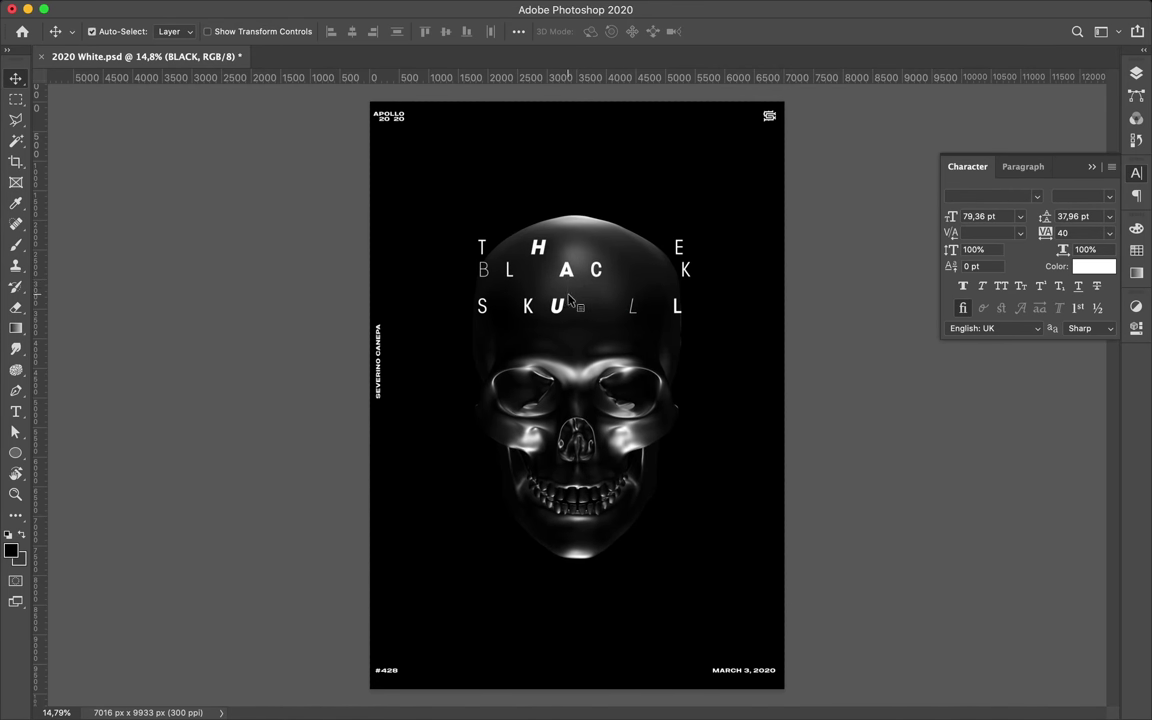
{"action": "left_click_drag", "start_coordinate": [580, 316], "coordinate": [580, 302]}
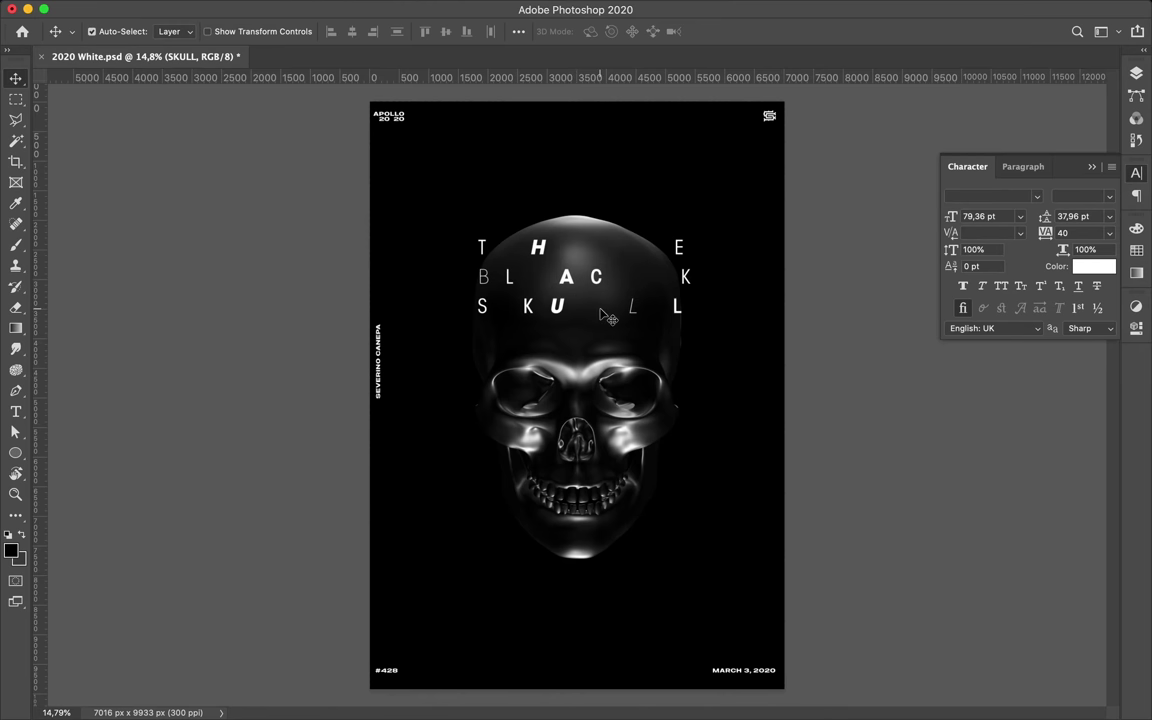
Tighten BLACK's final letters with kerning 1600 before the K and commit.
{"action": "double_click", "coordinate": [551, 277]}
{"action": "left_click", "coordinate": [540, 277]}
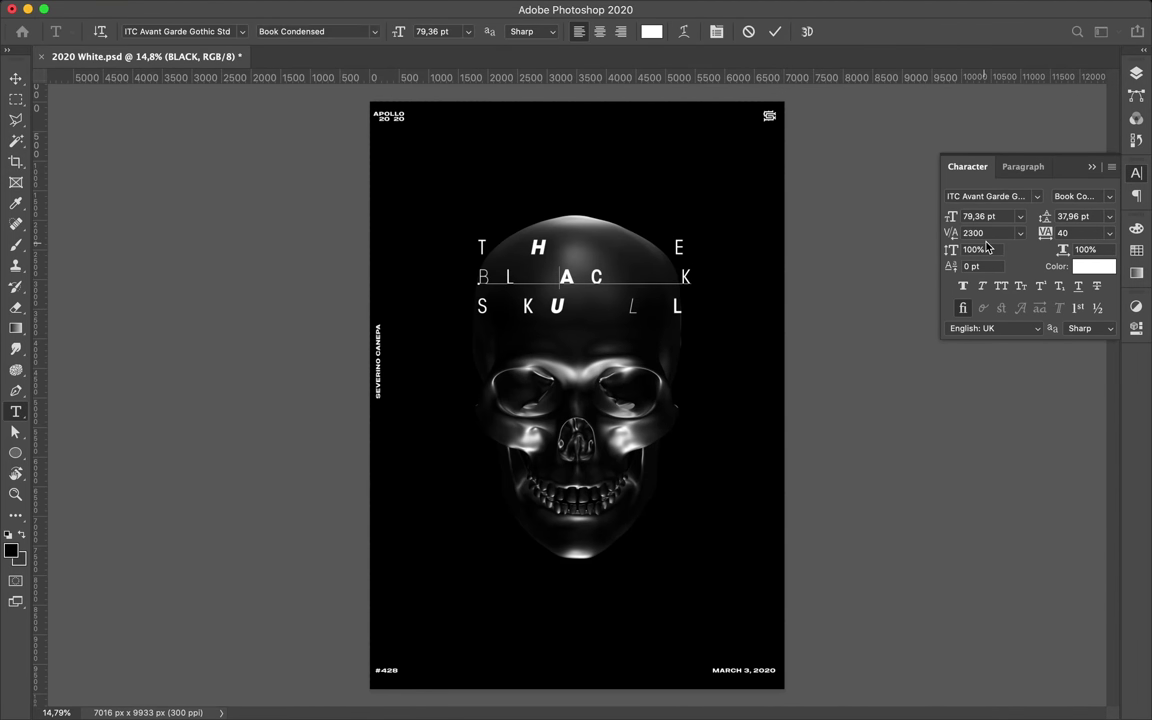
{"action": "left_click_drag", "start_coordinate": [950, 232], "coordinate": [686, 274]}
{"action": "scroll", "coordinate": [994, 233], "scroll_direction": "down", "scroll_amount": 5}
{"action": "scroll", "coordinate": [994, 233], "scroll_direction": "down", "scroll_amount": 8}
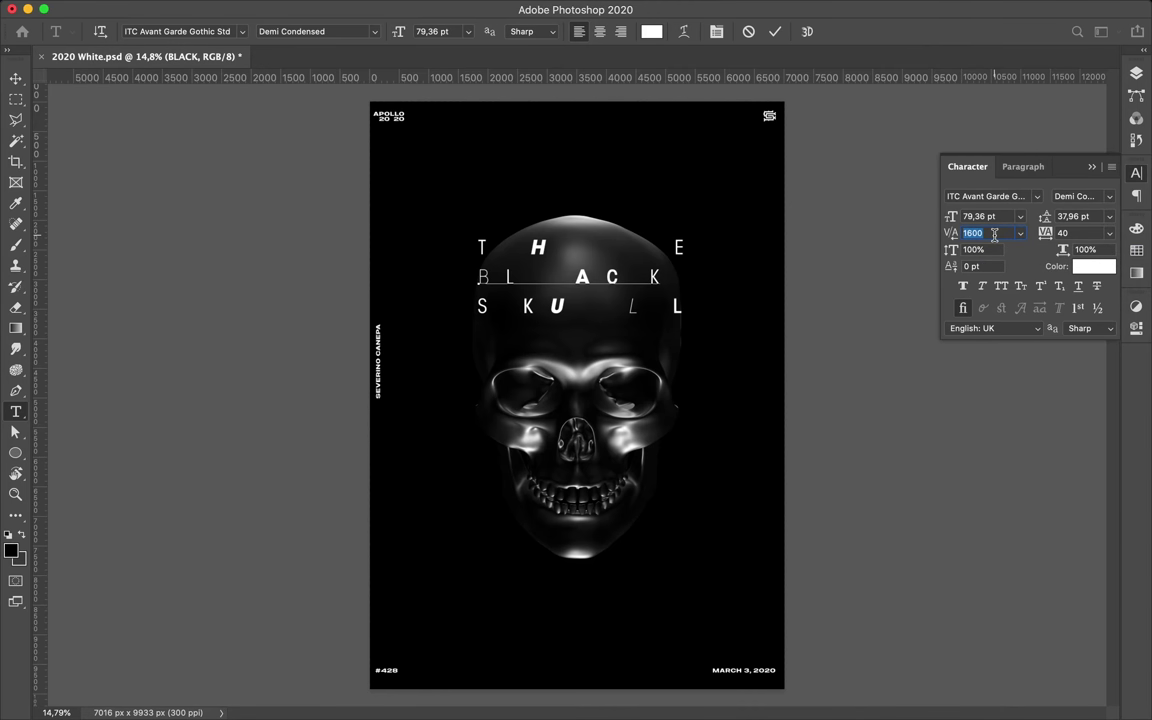
{"action": "left_click", "coordinate": [174, 110]}
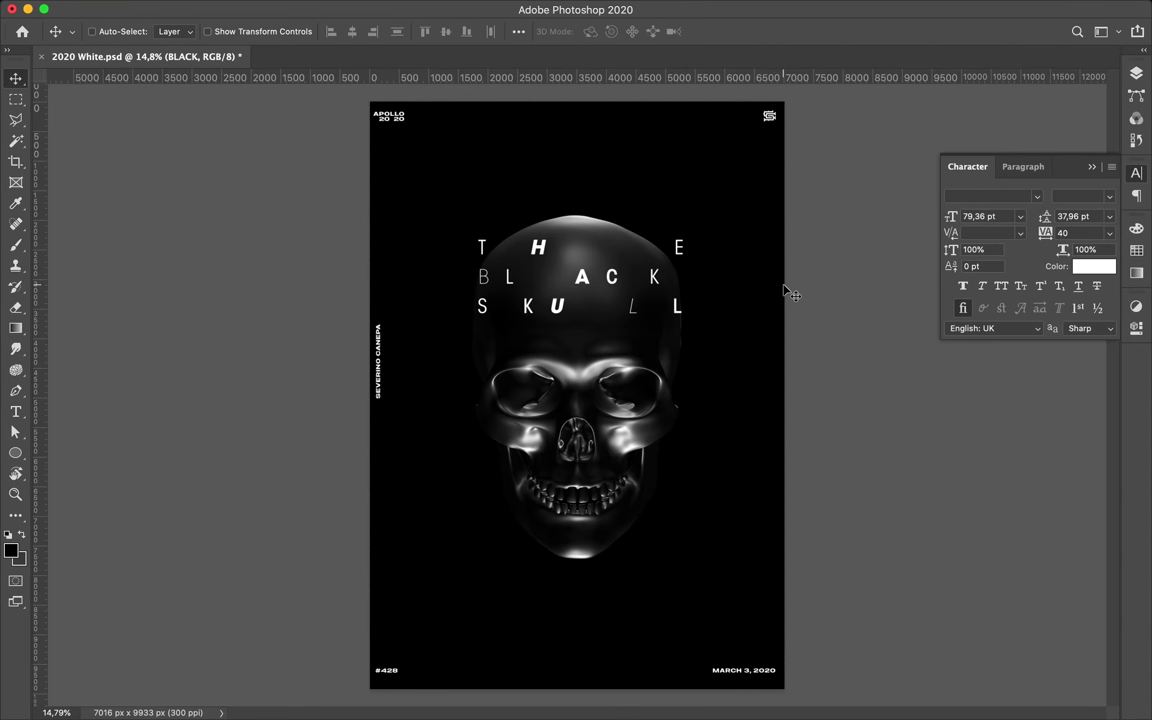
{"action": "key", "text": "F7"}
{"action": "left_click", "coordinate": [1028, 185], "text": "shift"}
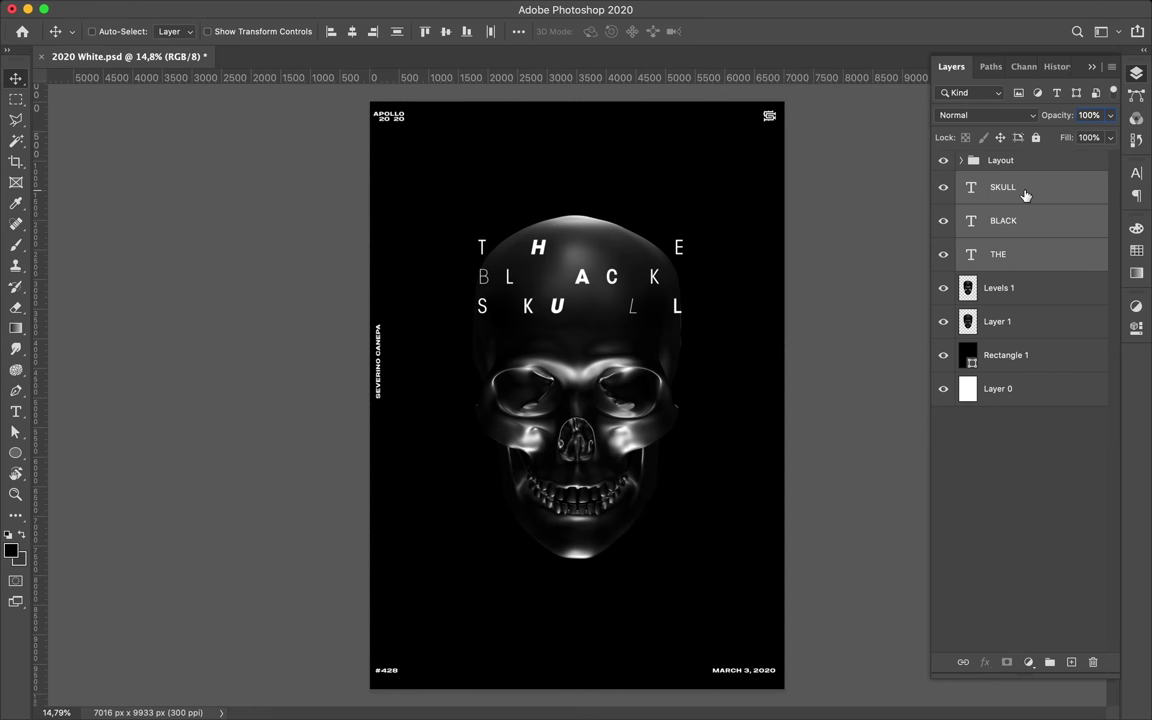
Merge a copy of the title layers and centre it on the canvas.
{"action": "key", "text": "ctrl+j"}
{"action": "key", "text": "ctrl+e"}
{"action": "left_click_drag", "start_coordinate": [519, 316], "coordinate": [556, 420]}
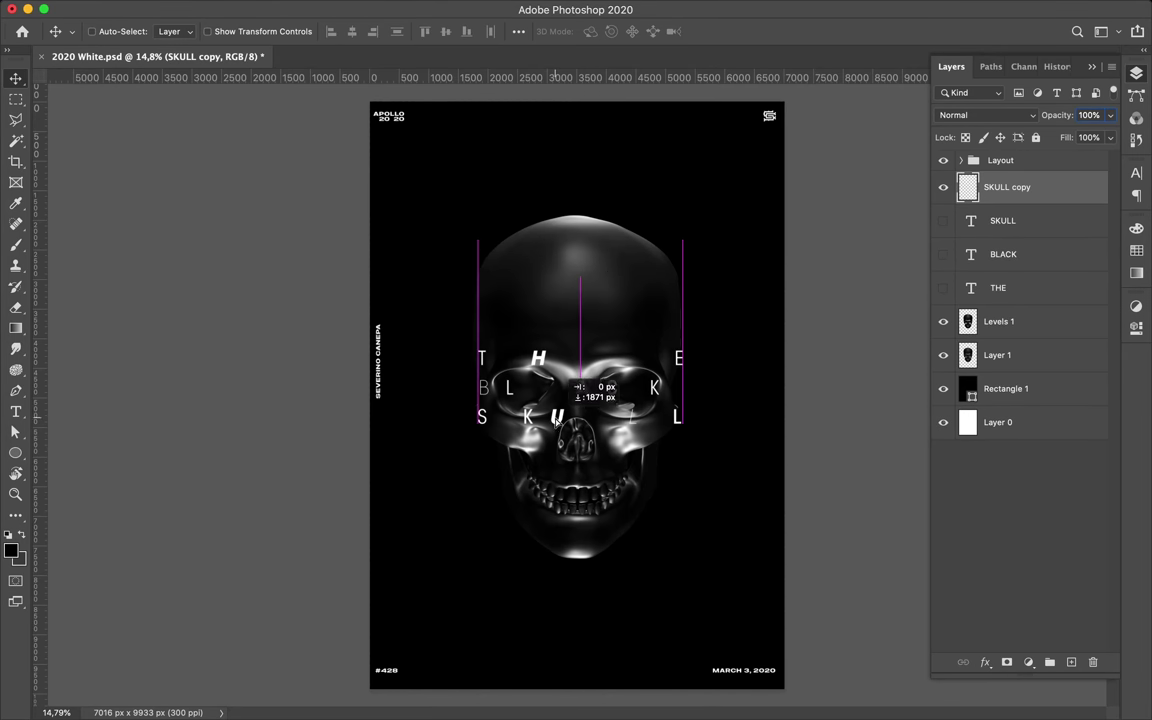
{"action": "left_click", "coordinate": [518, 31]}
{"action": "left_click", "coordinate": [568, 178]}
{"action": "left_click", "coordinate": [469, 75]}
{"action": "left_click", "coordinate": [567, 75]}
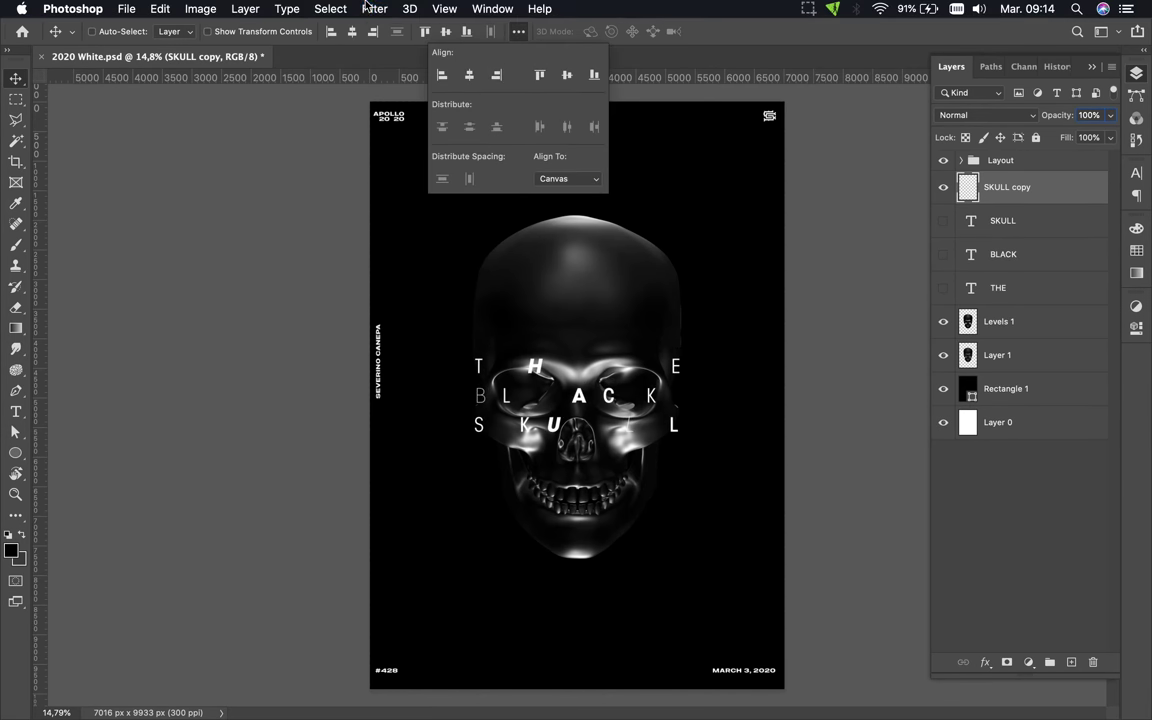
Apply the Spherize distortion to the merged title twice.
{"action": "left_click", "coordinate": [366, 8]}
{"action": "mouse_move", "coordinate": [389, 275]}
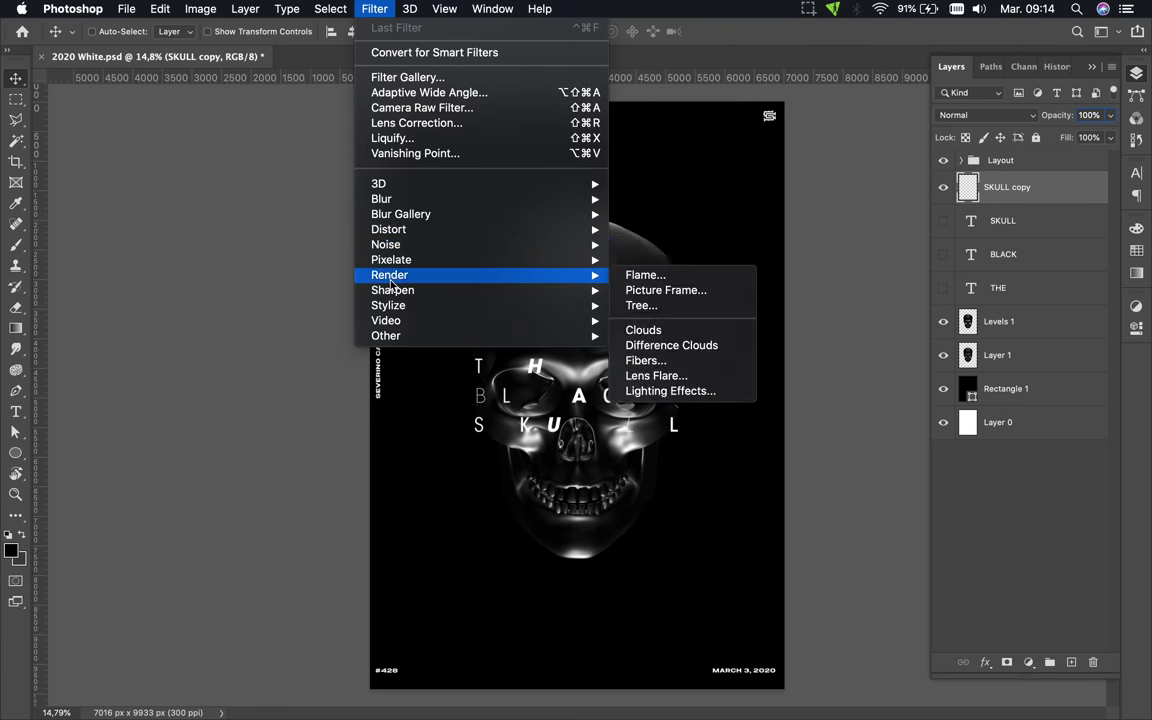
{"action": "left_click", "coordinate": [652, 305]}
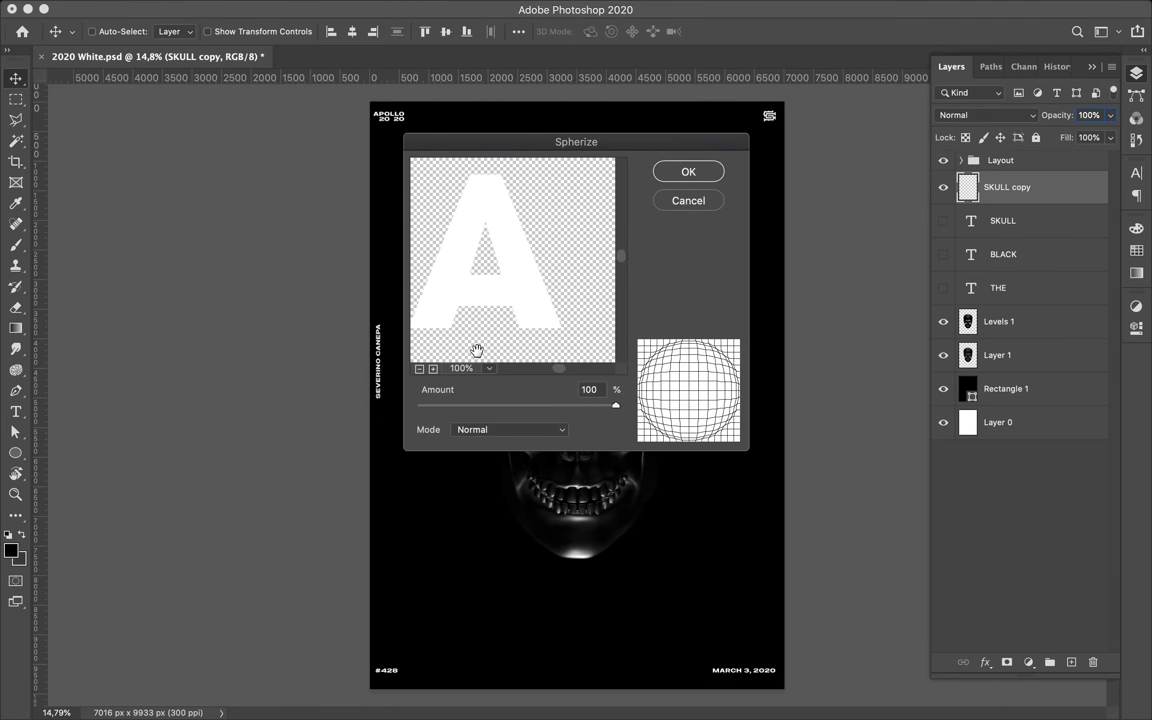
{"action": "left_click_drag", "start_coordinate": [476, 342], "coordinate": [540, 367]}
{"action": "left_click", "coordinate": [420, 369]}
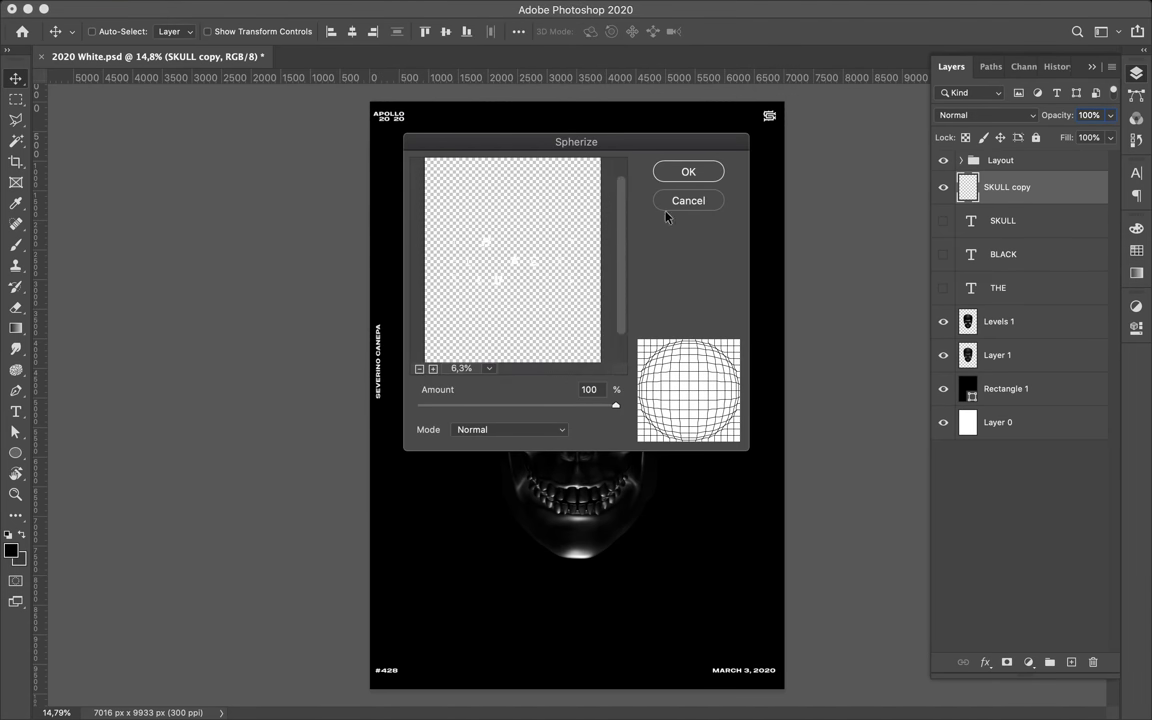
{"action": "left_click", "coordinate": [688, 171]}
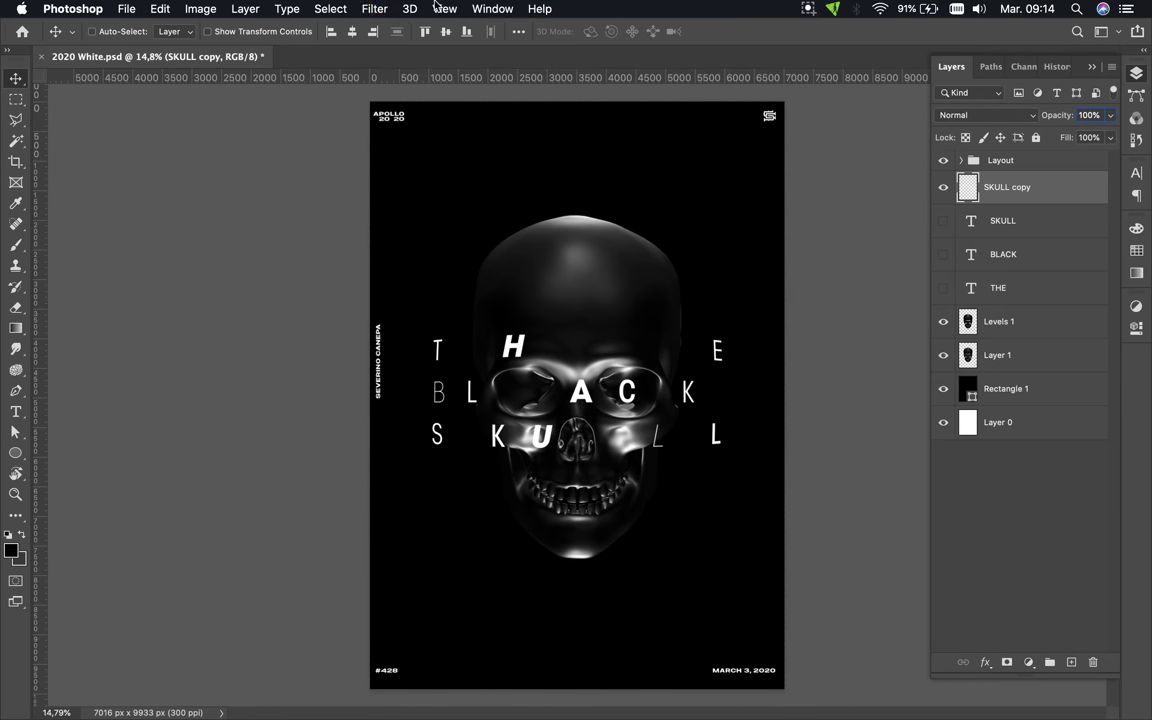
{"action": "key", "text": "ctrl+f"}
Shrink the spherized title, narrow it, and place it over the skull's forehead.
{"action": "key", "text": "ctrl+t"}
{"action": "left_click_drag", "start_coordinate": [760, 471], "coordinate": [640, 420]}
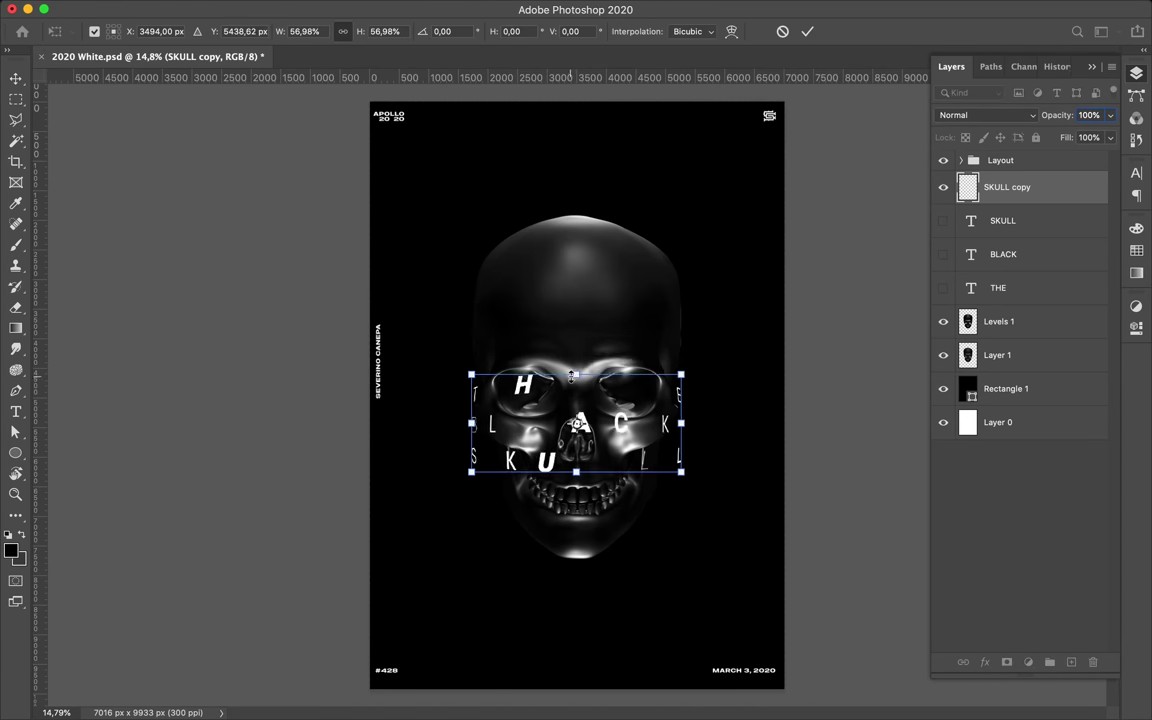
{"action": "key", "text": "Return"}
{"action": "left_click_drag", "start_coordinate": [560, 520], "coordinate": [560, 412]}
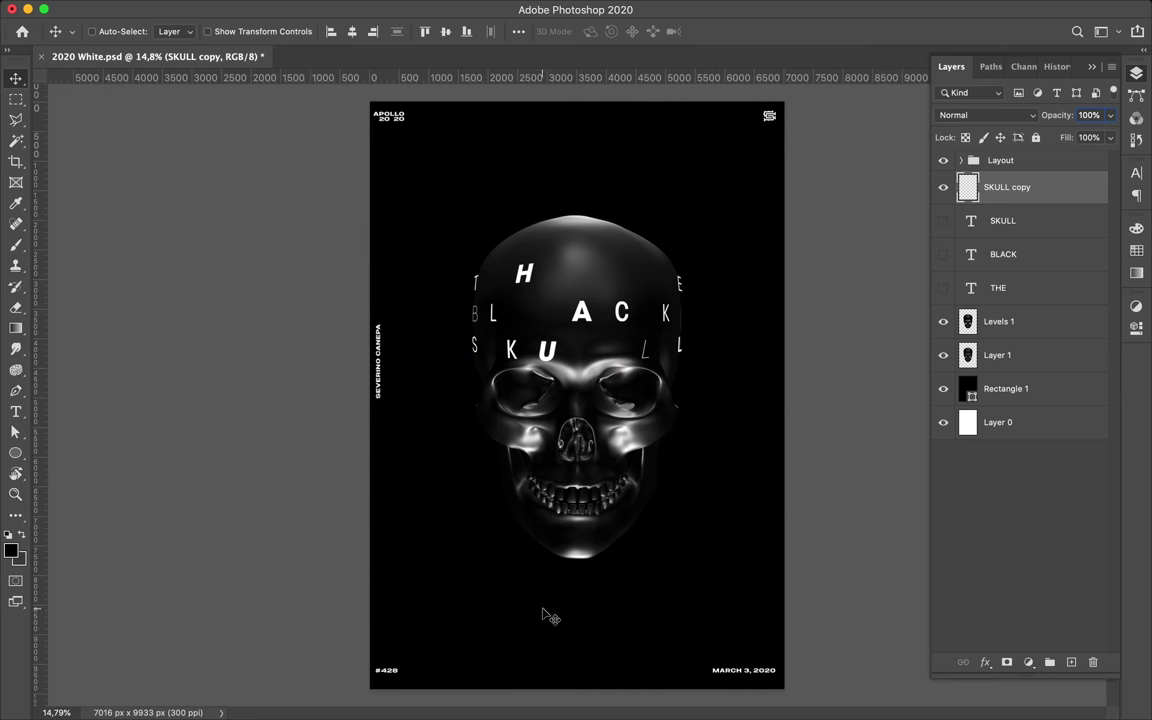
{"action": "left_click_drag", "start_coordinate": [573, 497], "coordinate": [545, 345]}
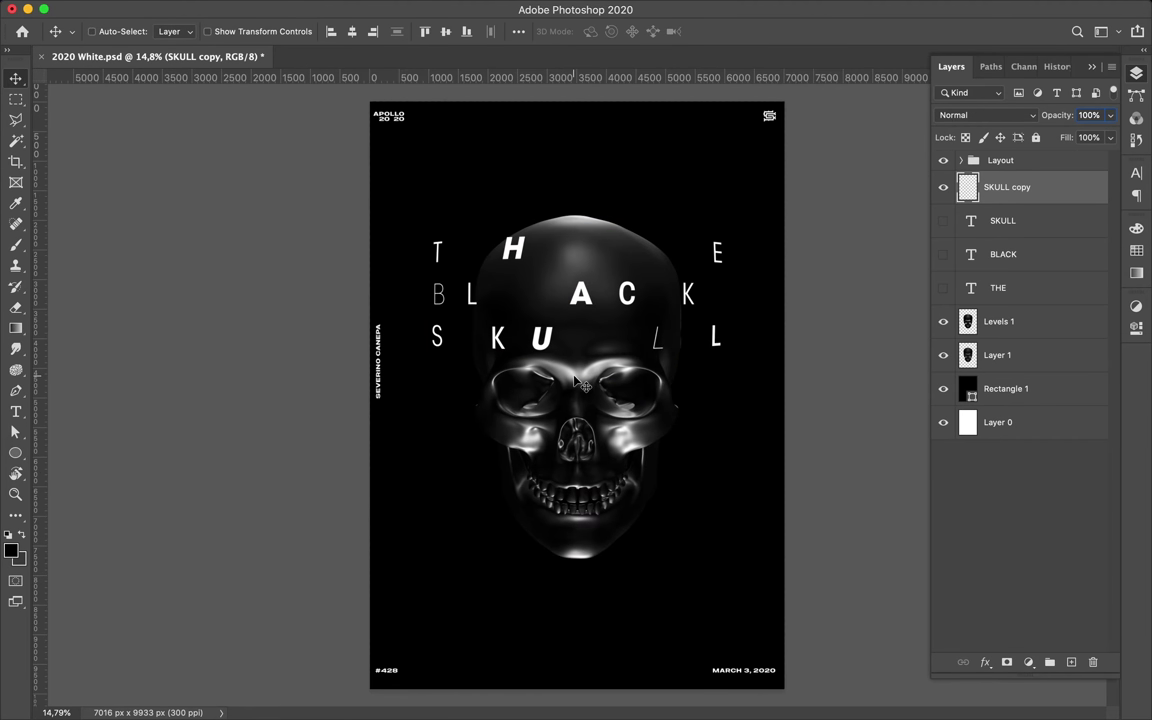
{"action": "key", "text": "ctrl+t"}
{"action": "left_click_drag", "start_coordinate": [733, 334], "coordinate": [700, 327]}
{"action": "key", "text": "Return"}
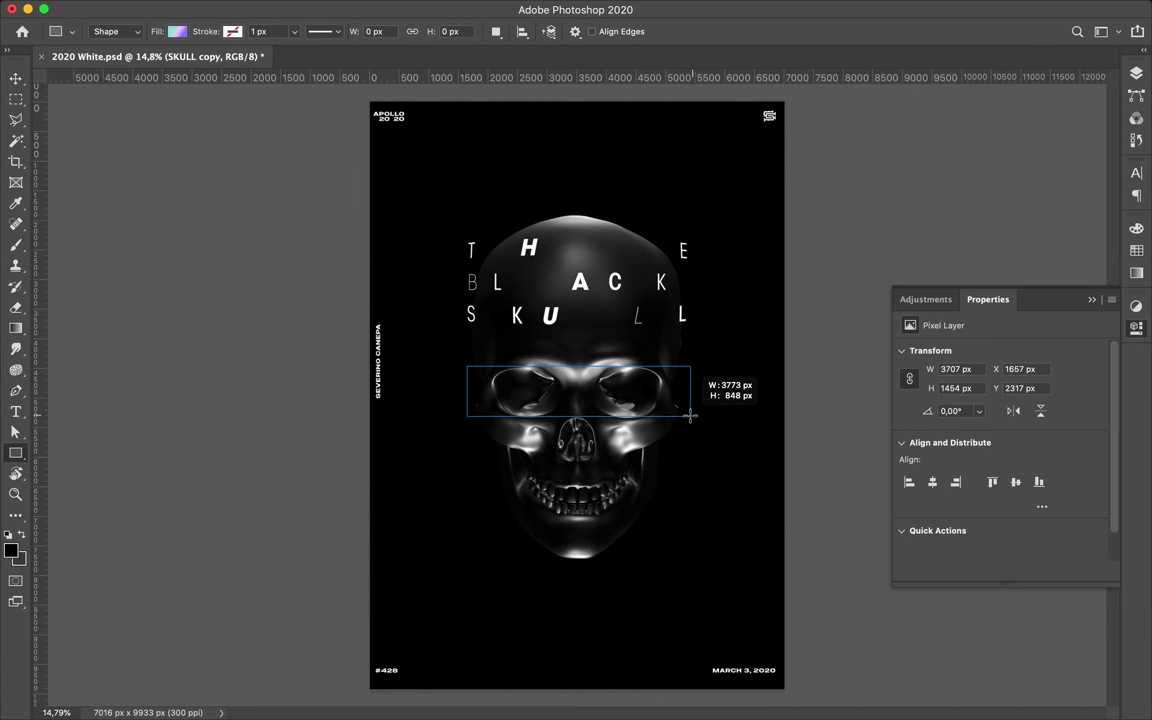
Draw a 3787 × 848 px eye bar with a -4° mint-to-purple gradient, centred vertically.
{"action": "left_click_drag", "start_coordinate": [690, 415], "coordinate": [690, 415]}
{"action": "left_click", "coordinate": [177, 31]}
{"action": "left_click", "coordinate": [256, 267]}
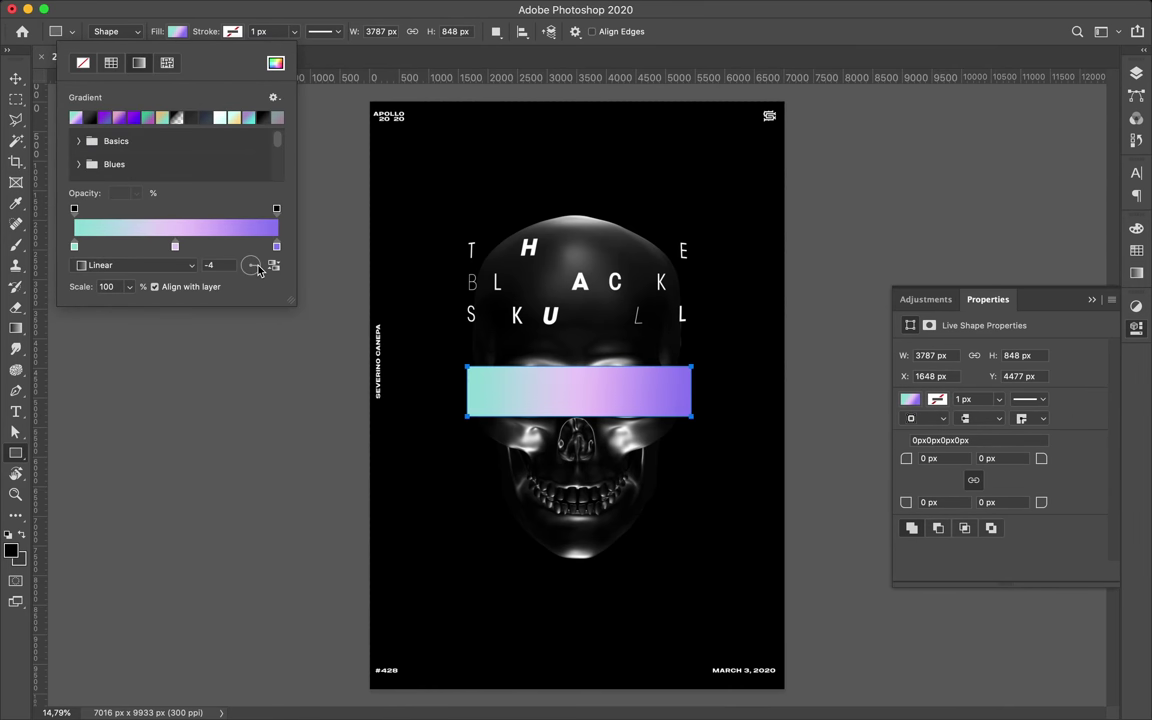
{"action": "key", "text": "Return"}
{"action": "key", "text": "v"}
{"action": "left_click", "coordinate": [445, 31]}
{"action": "scroll", "coordinate": [627, 403], "scroll_direction": "up", "scroll_amount": 2}
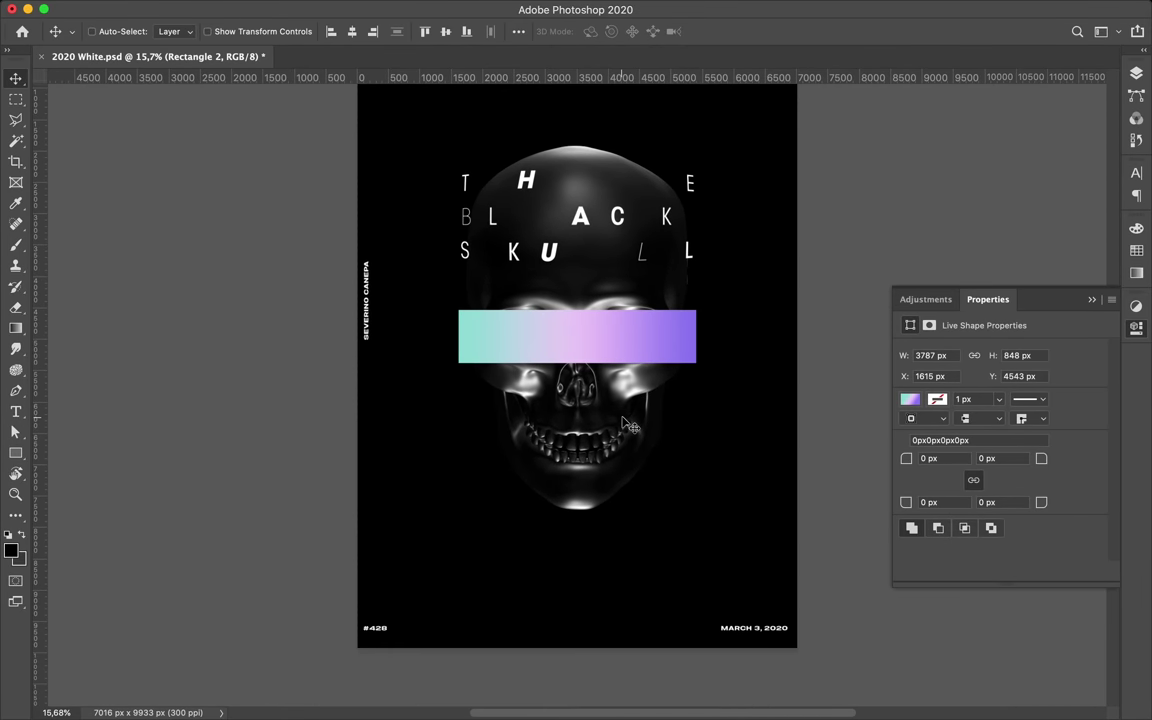
{"action": "scroll", "coordinate": [520, 470], "scroll_direction": "up", "scroll_amount": 4}
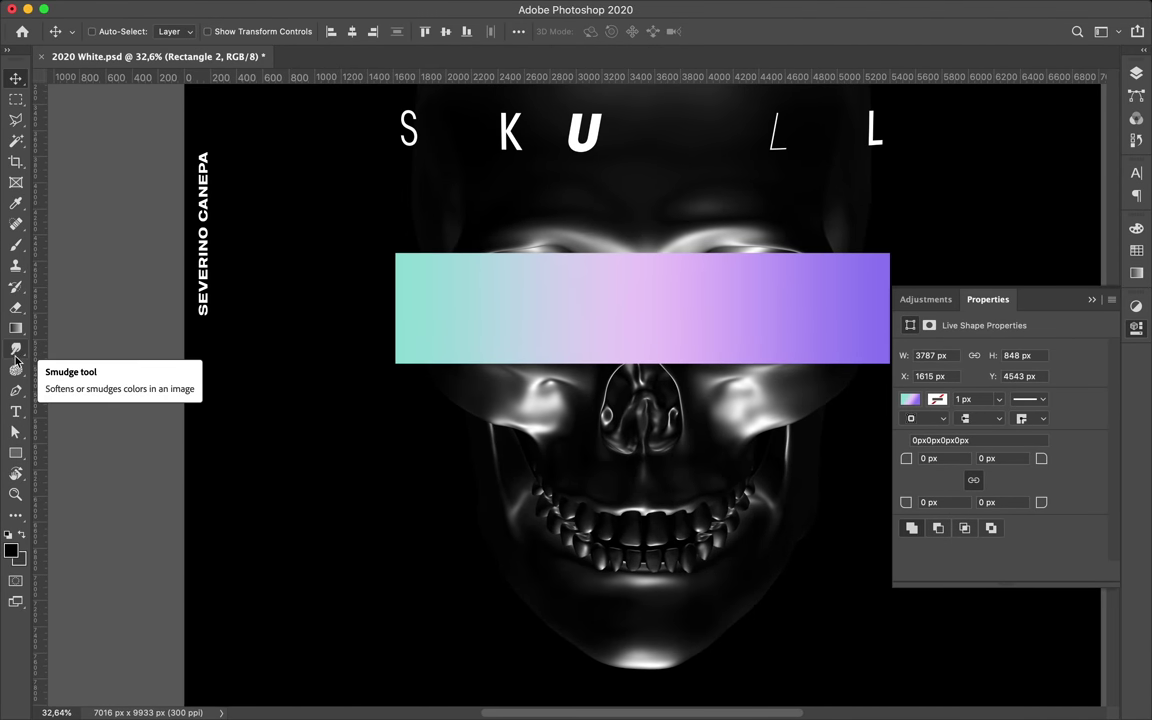
Rasterize the gradient bar, undo trial smudge strokes, and reselect the Smudge tool.
{"action": "left_click", "coordinate": [16, 352]}
{"action": "left_click", "coordinate": [496, 296]}
{"action": "key", "text": "Return"}
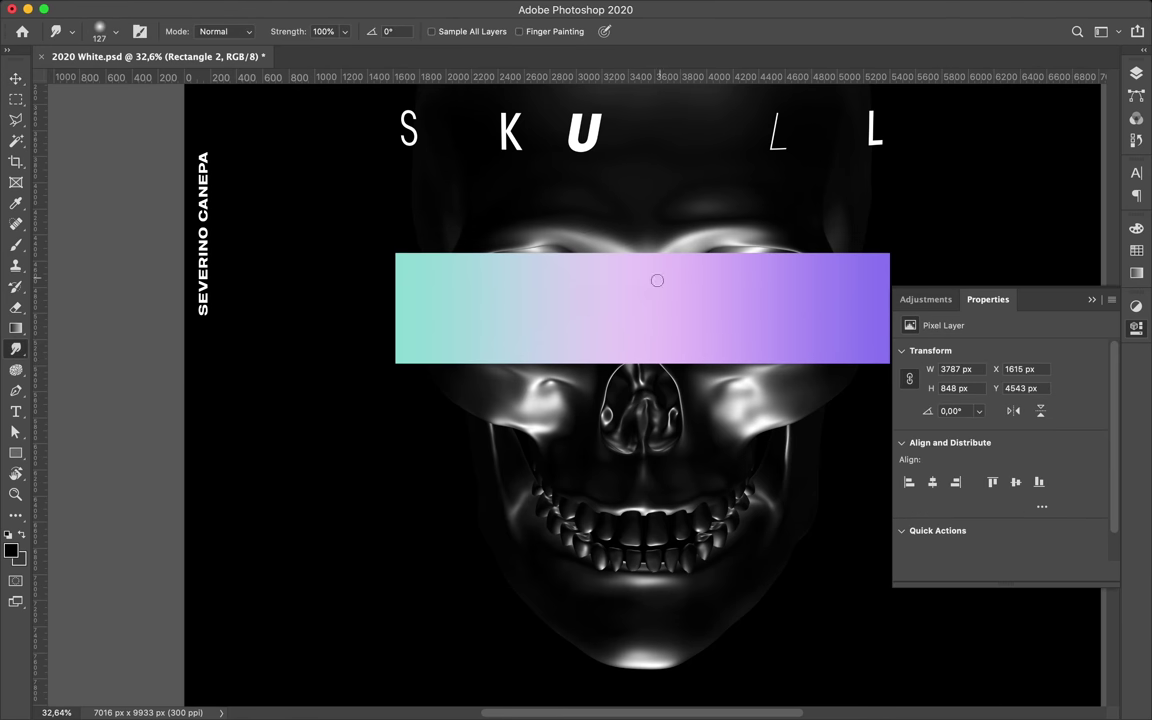
{"action": "left_click_drag", "start_coordinate": [453, 293], "coordinate": [440, 318]}
{"action": "left_click_drag", "start_coordinate": [845, 290], "coordinate": [600, 292]}
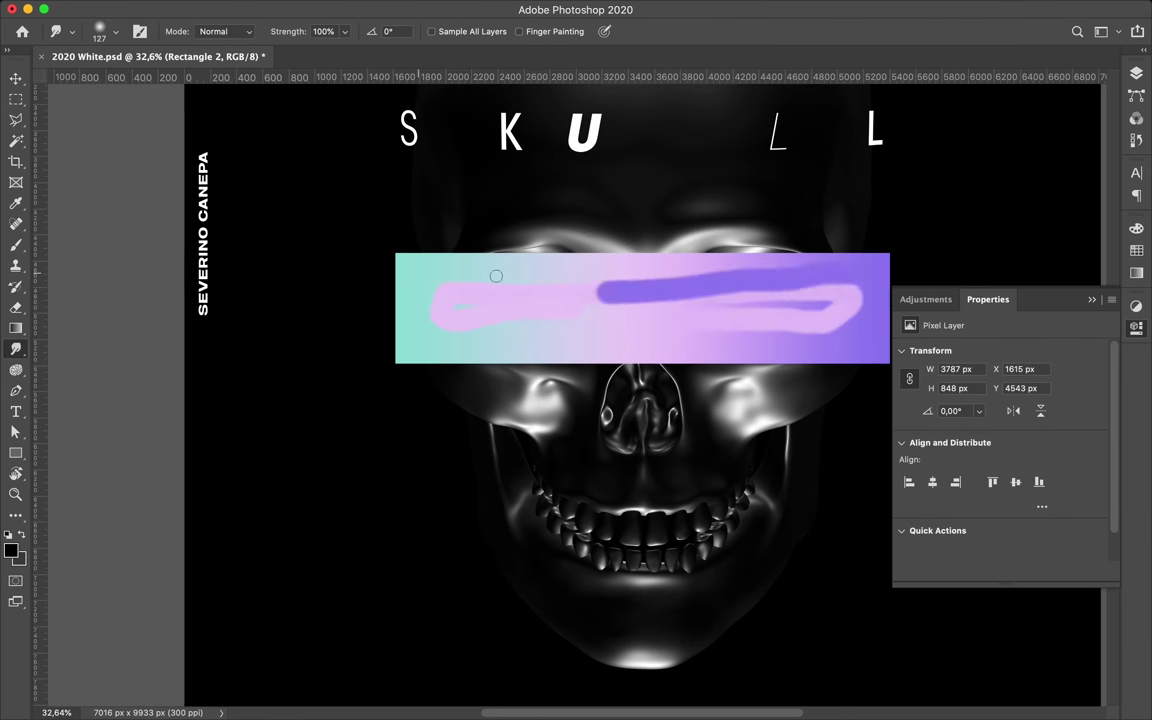
{"action": "key", "text": "ctrl+z"}
{"action": "key", "text": "ctrl+z"}
{"action": "key", "text": "ctrl+z"}
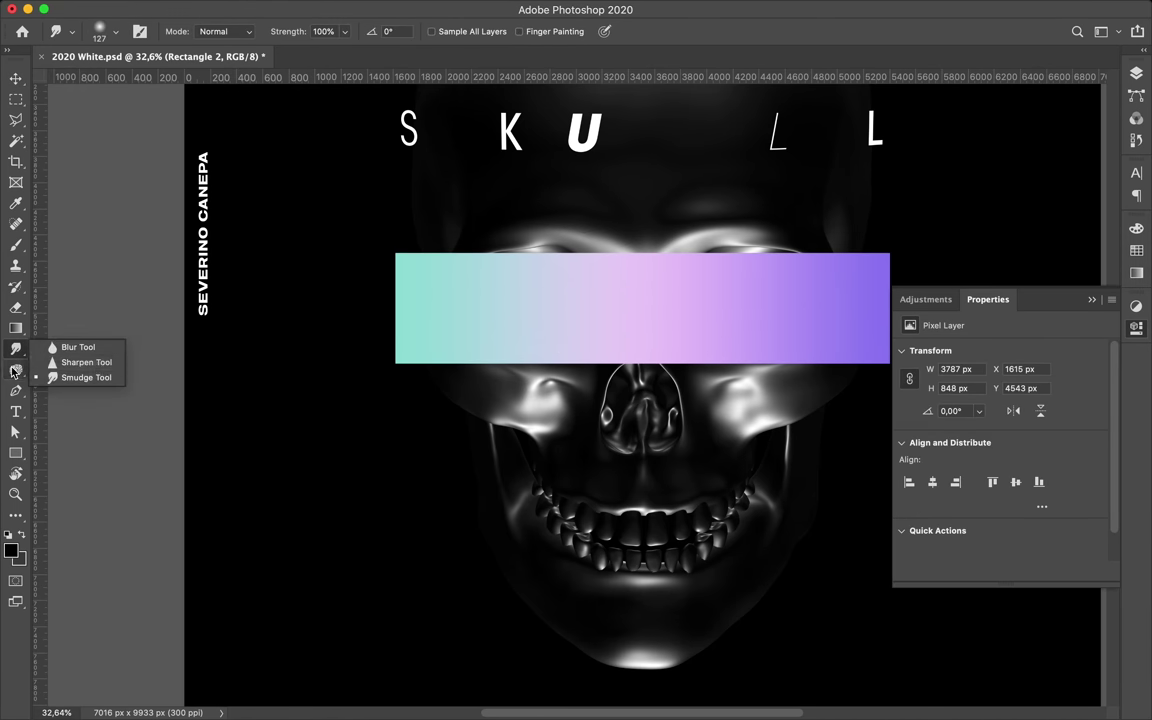
{"action": "left_click", "coordinate": [14, 371]}
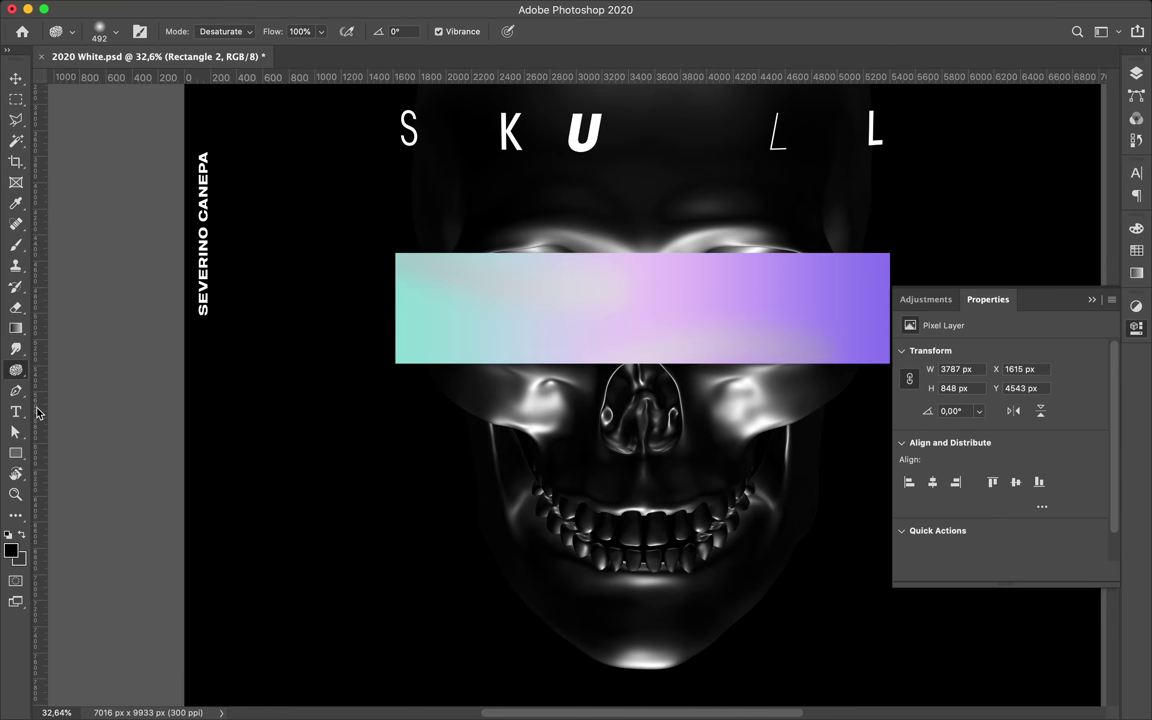
{"action": "left_click", "coordinate": [15, 348]}
{"action": "left_click", "coordinate": [60, 345]}
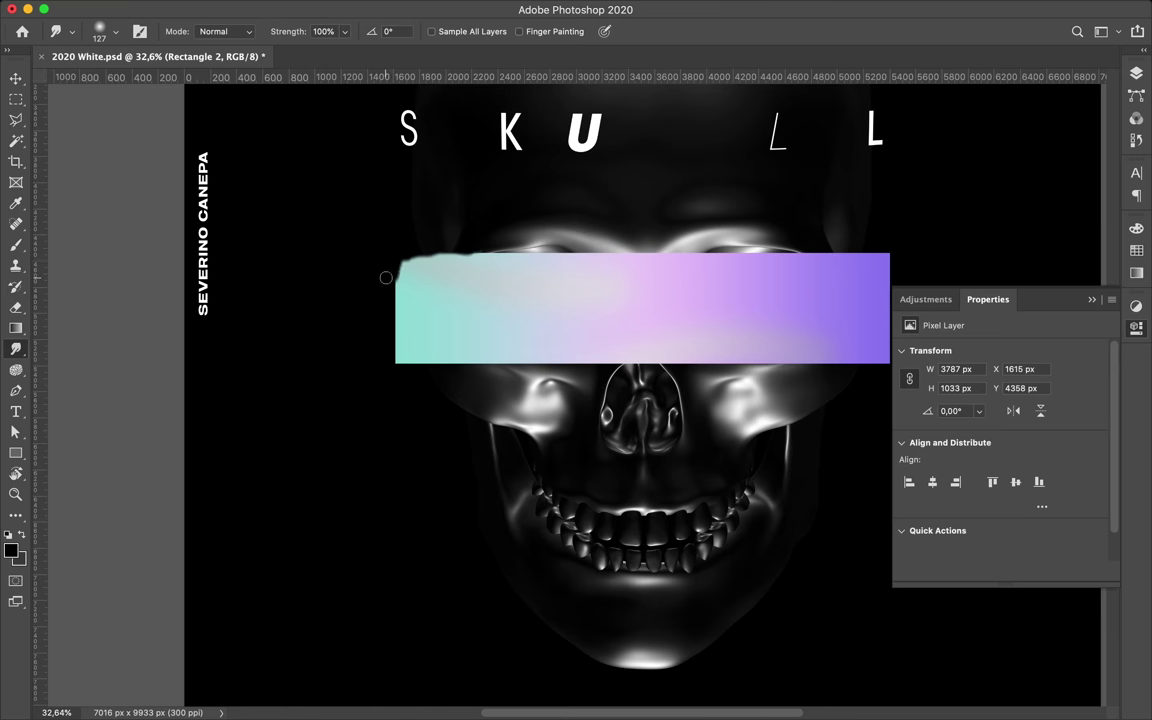
Smudge grainy streaks along the bar's left and top edges, then zoom out.
{"action": "scroll", "coordinate": [420, 372], "scroll_direction": "right", "scroll_amount": 3}
{"action": "scroll", "coordinate": [420, 372], "scroll_direction": "up", "scroll_amount": 1}
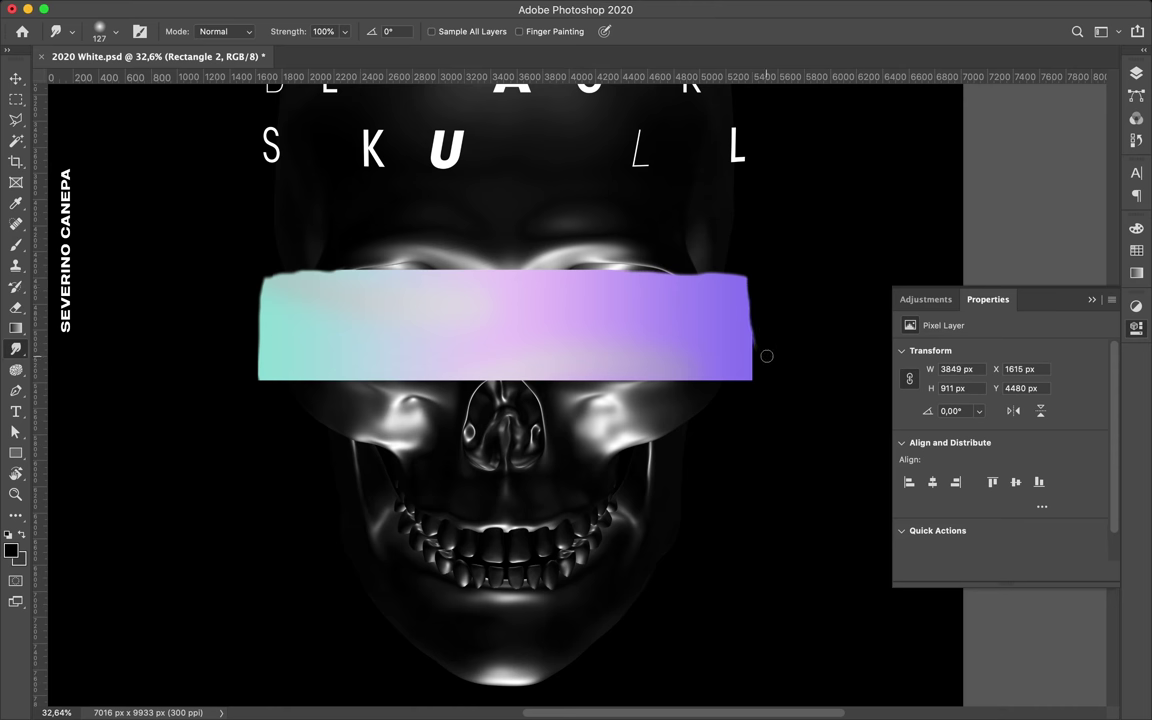
{"action": "left_click_drag", "start_coordinate": [17, 353], "coordinate": [60, 364]}
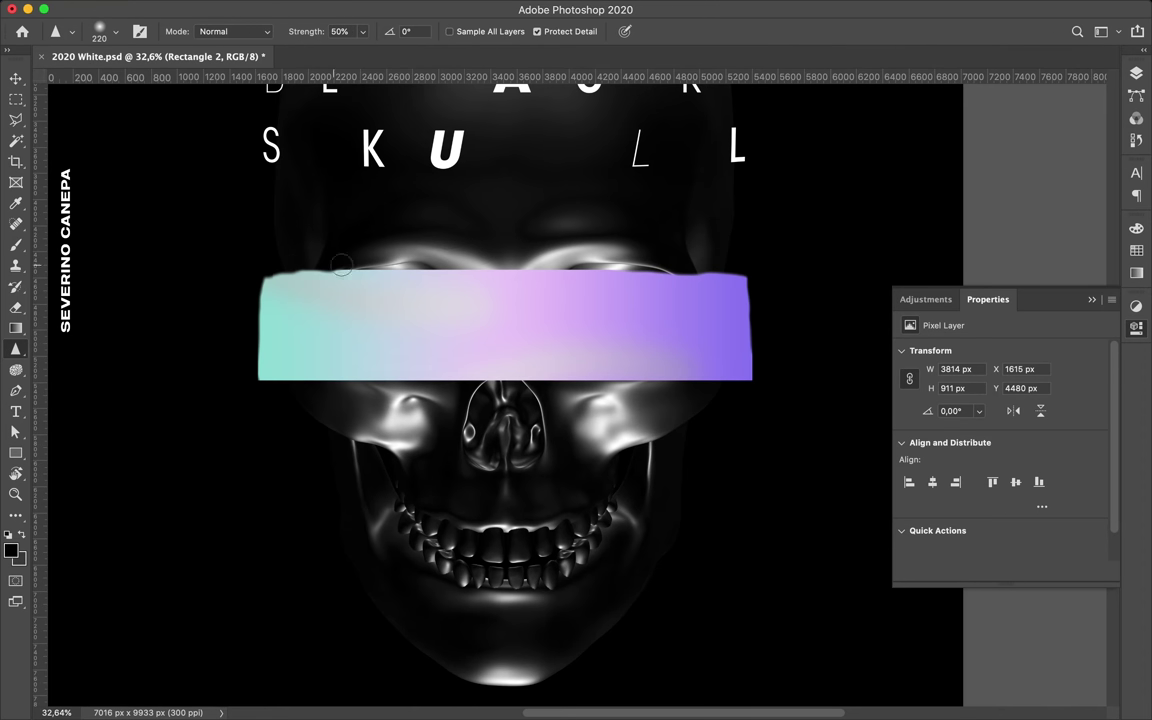
{"action": "scroll", "coordinate": [335, 250], "scroll_direction": "up", "scroll_amount": 2}
{"action": "scroll", "coordinate": [330, 228], "scroll_direction": "up", "scroll_amount": 4}
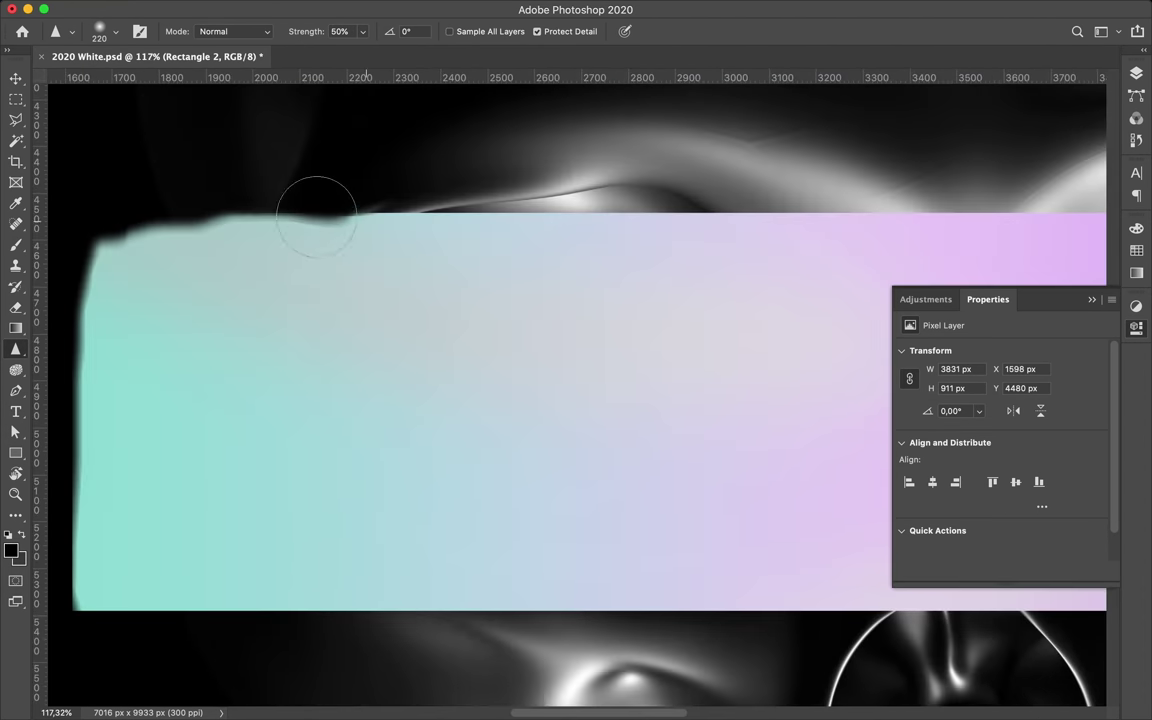
{"action": "scroll", "coordinate": [310, 220], "scroll_direction": "right", "scroll_amount": 5}
{"action": "scroll", "coordinate": [424, 218], "scroll_direction": "right", "scroll_amount": 5}
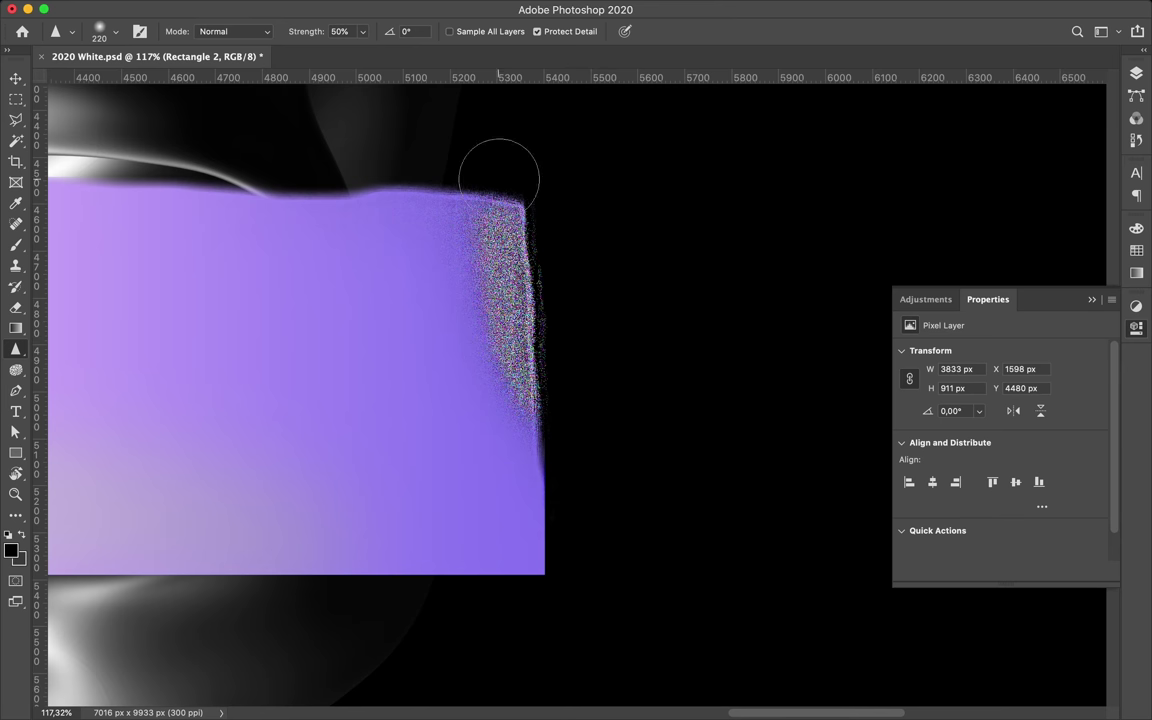
{"action": "scroll", "coordinate": [316, 160], "scroll_direction": "left", "scroll_amount": 10}
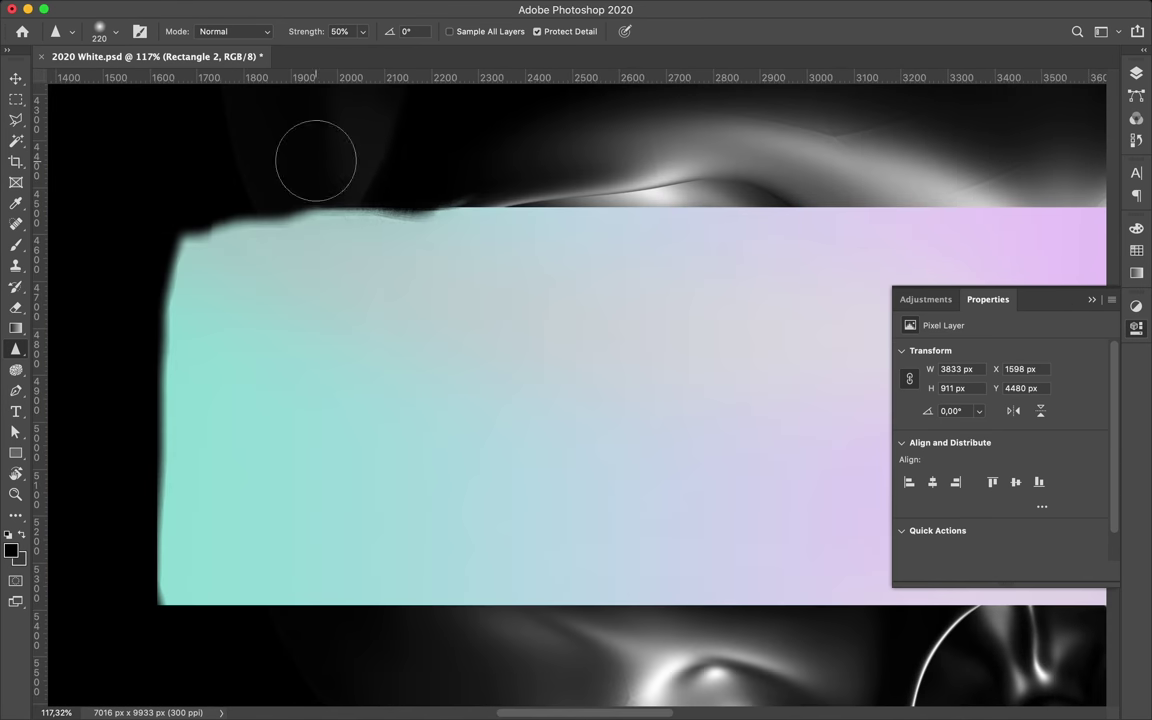
{"action": "mouse_move", "coordinate": [174, 238]}
{"action": "left_mouse_down"}
{"action": "mouse_move", "coordinate": [154, 373]}
{"action": "mouse_move", "coordinate": [141, 237]}
{"action": "mouse_move", "coordinate": [374, 220]}
{"action": "left_mouse_up"}
{"action": "scroll", "coordinate": [180, 301], "scroll_direction": "down", "scroll_amount": 3}
{"action": "scroll", "coordinate": [183, 301], "scroll_direction": "down", "scroll_amount": 2}
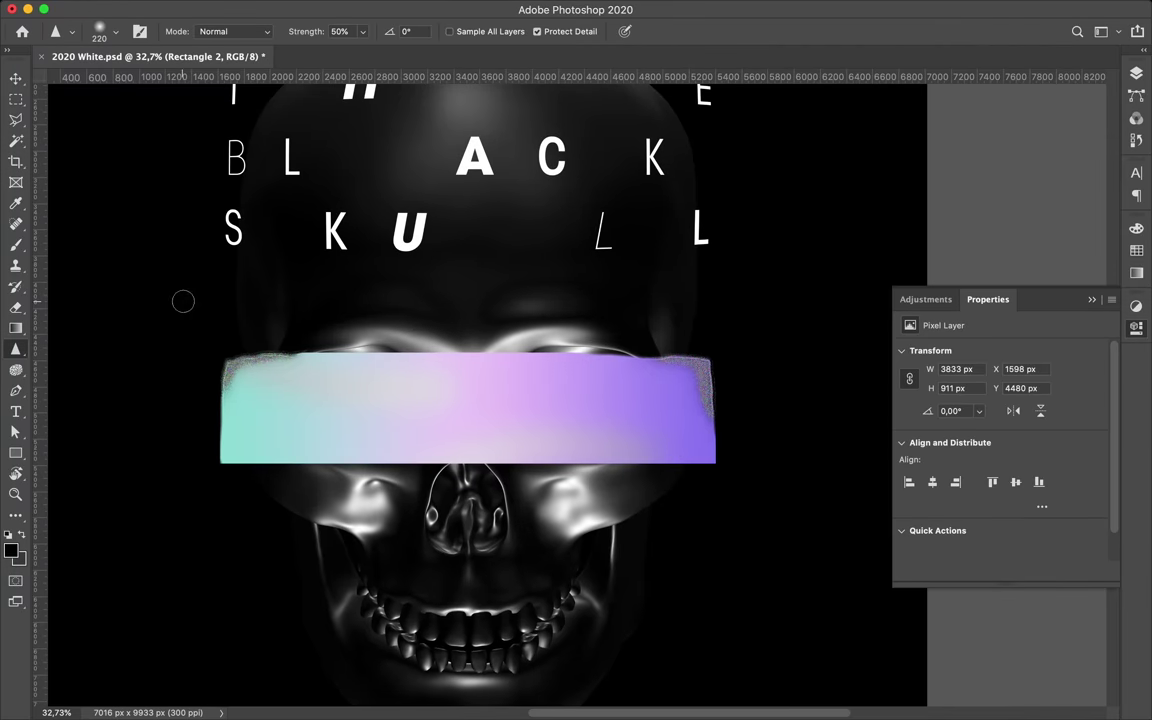
{"action": "scroll", "coordinate": [648, 378], "scroll_direction": "up", "scroll_amount": 3}
{"action": "scroll", "coordinate": [603, 462], "scroll_direction": "up", "scroll_amount": 1}
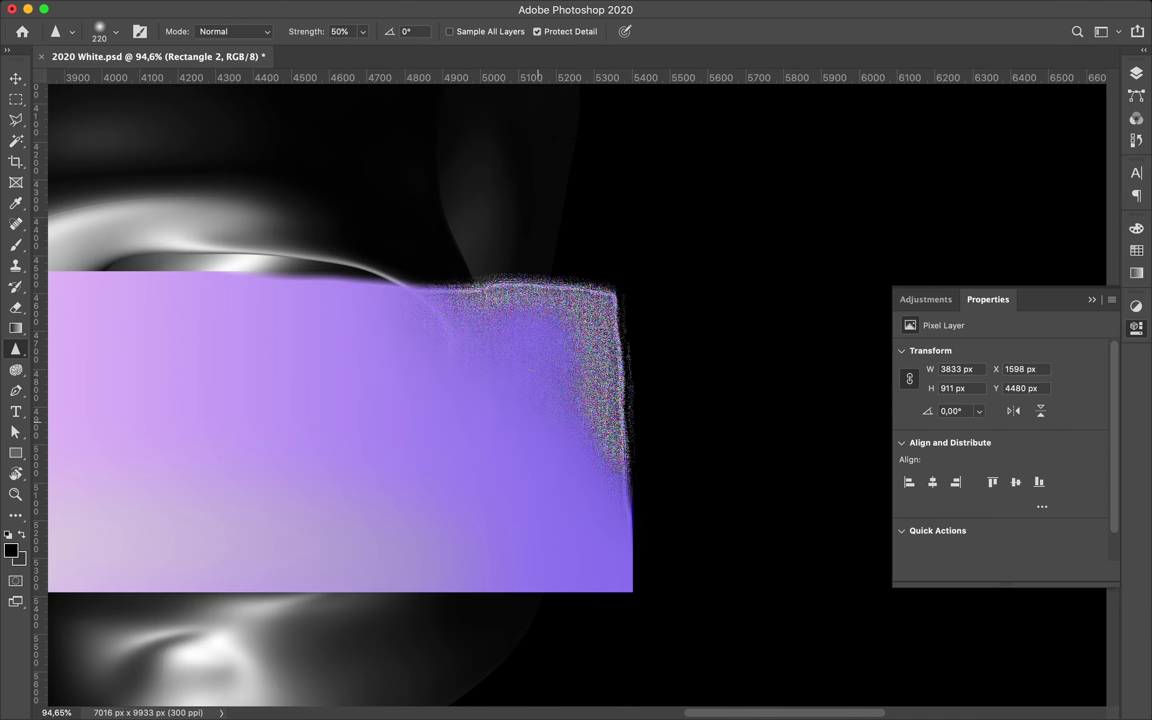
{"action": "scroll", "coordinate": [512, 455], "scroll_direction": "down", "scroll_amount": 3}
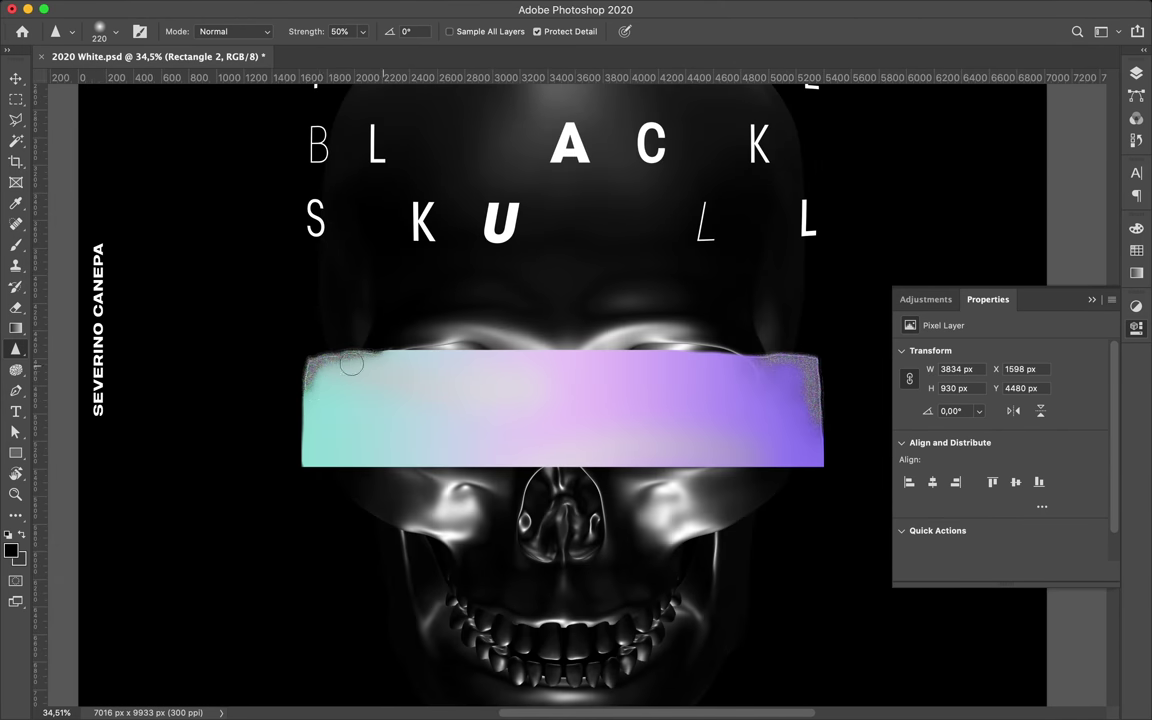
{"action": "key", "text": "v"}
{"action": "scroll", "coordinate": [280, 596], "scroll_direction": "down", "scroll_amount": 3}
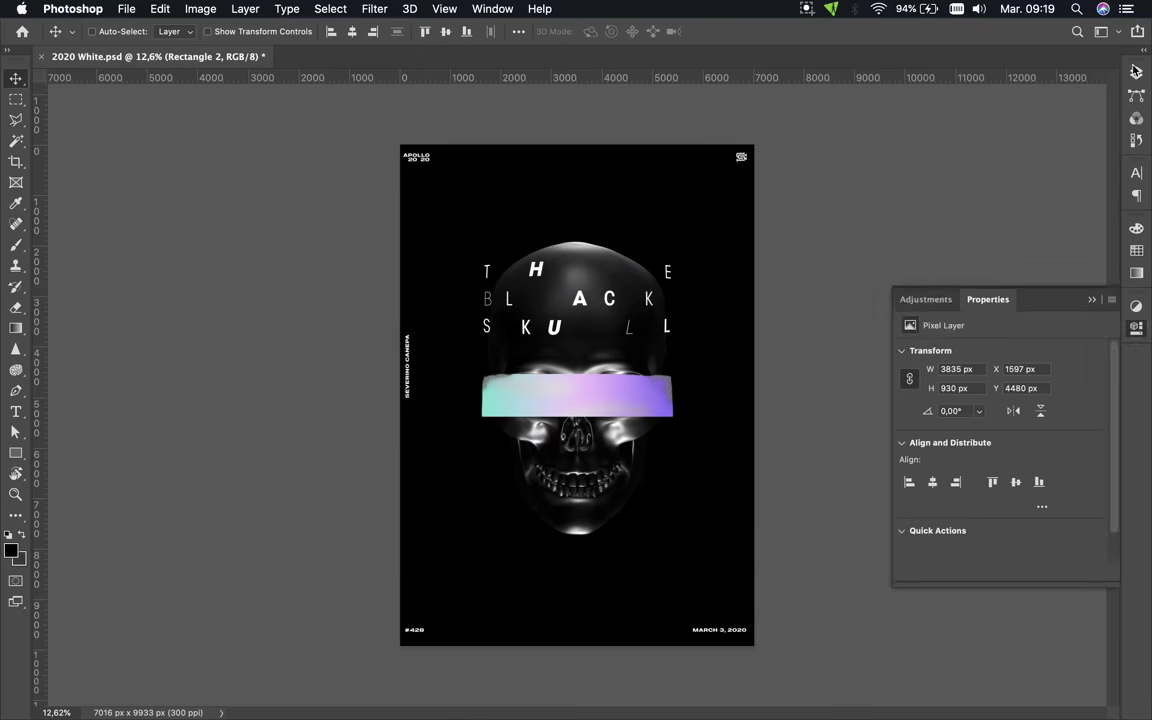
Add a new layer with a solid black rectangle covering the whole poster.
{"action": "left_click", "coordinate": [1136, 70]}
{"action": "left_click", "coordinate": [1071, 662]}
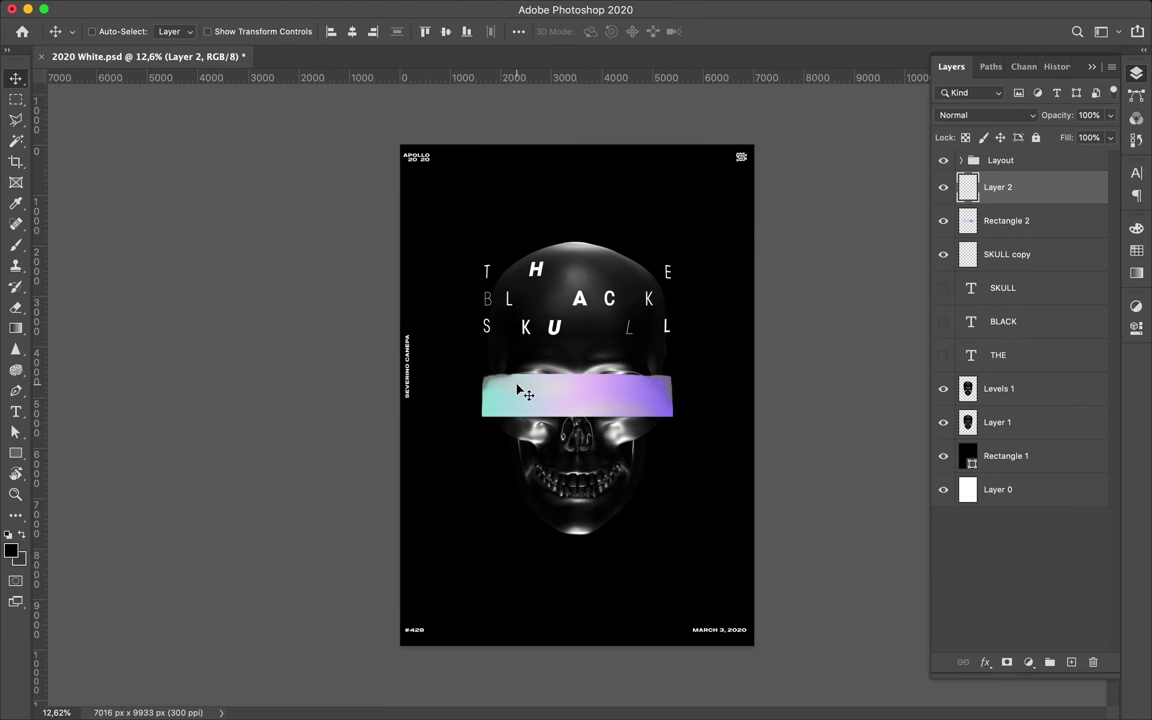
{"action": "key", "text": "u"}
{"action": "left_click", "coordinate": [176, 31]}
{"action": "left_click", "coordinate": [111, 62]}
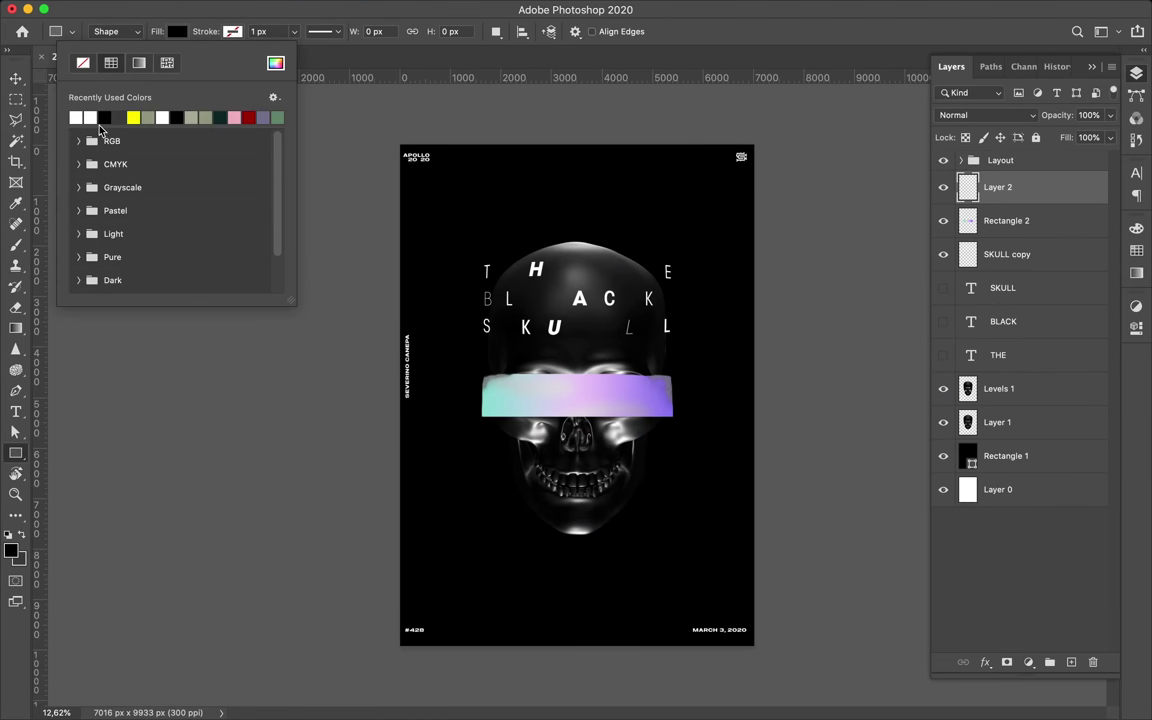
{"action": "left_click_drag", "start_coordinate": [397, 137], "coordinate": [761, 651]}
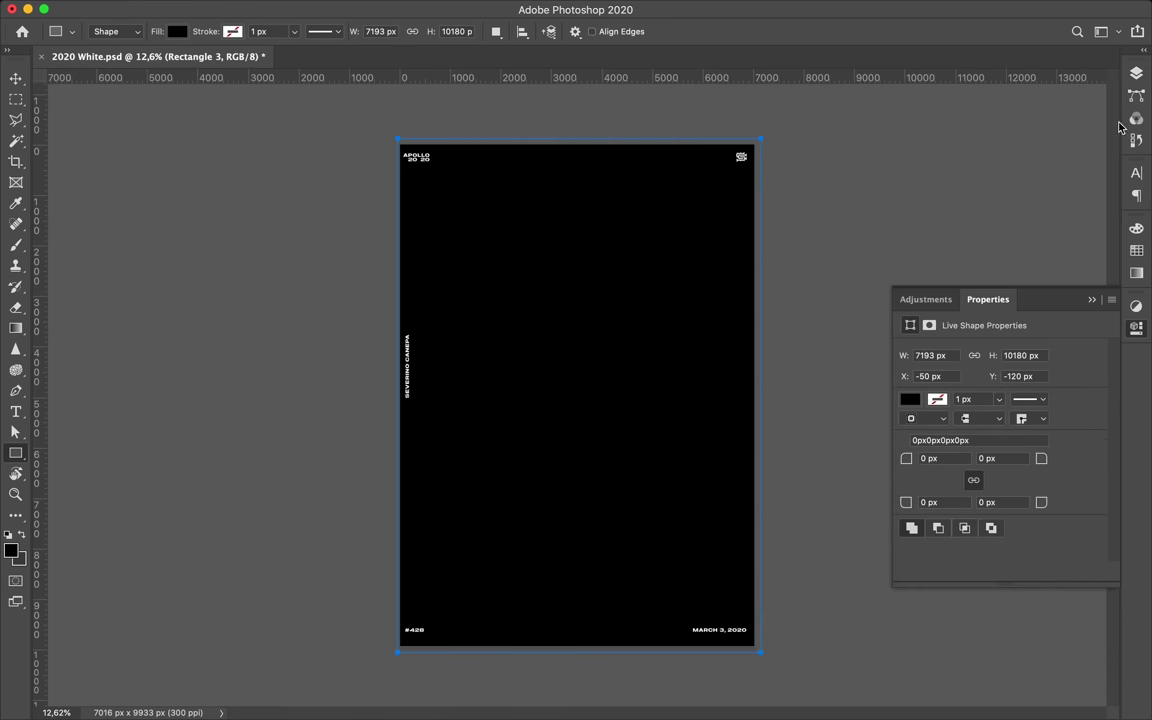
Apply Add Noise at 228,28% with Gaussian distribution to the rectangle.
{"action": "left_click", "coordinate": [374, 8]}
{"action": "mouse_move", "coordinate": [382, 199]}
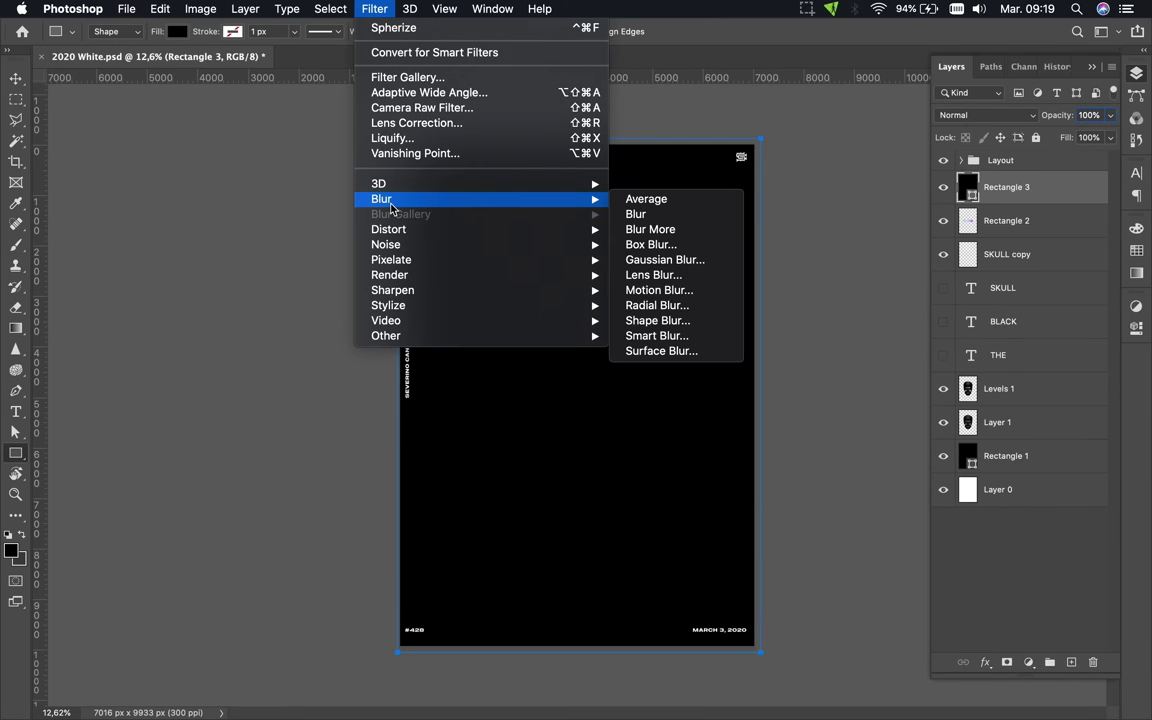
{"action": "left_click", "coordinate": [710, 249]}
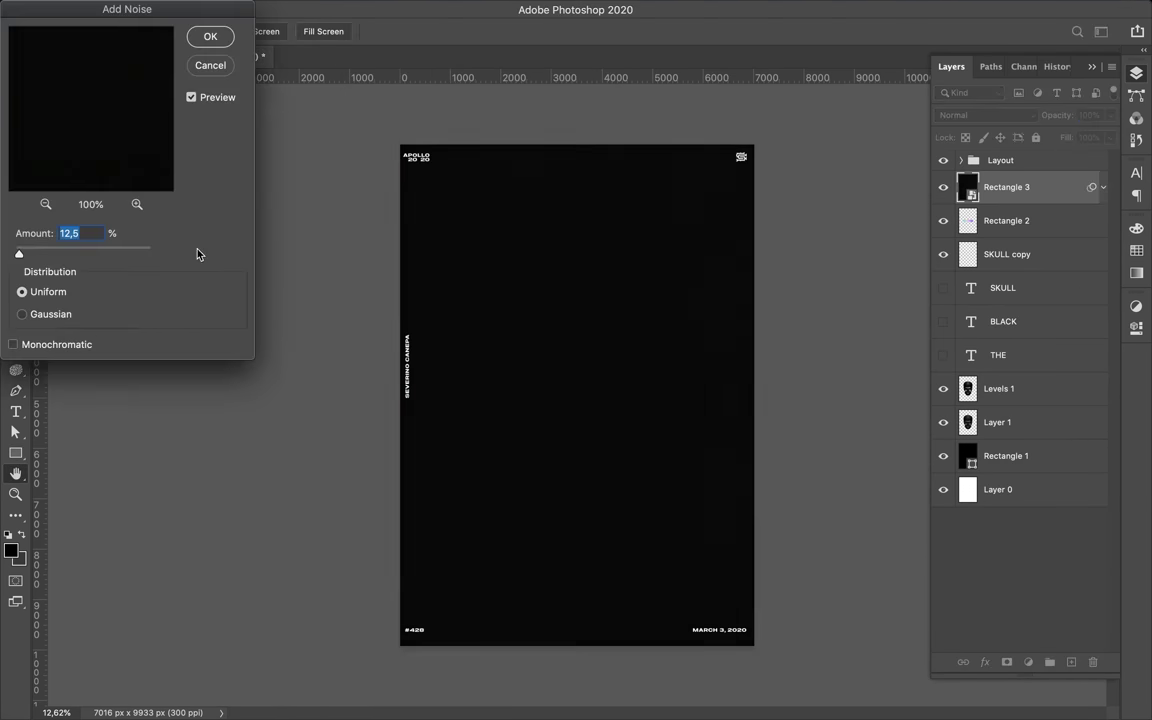
{"action": "left_click_drag", "start_coordinate": [18, 257], "coordinate": [93, 254]}
{"action": "left_click", "coordinate": [22, 314]}
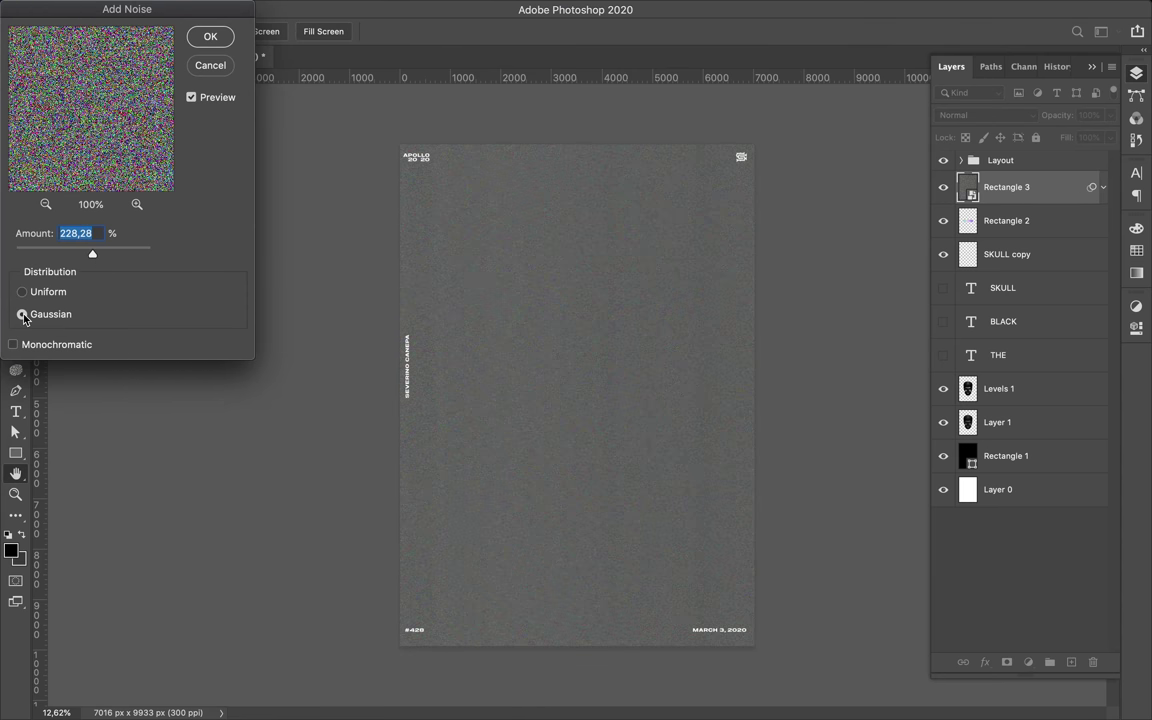
{"action": "left_click", "coordinate": [211, 38]}
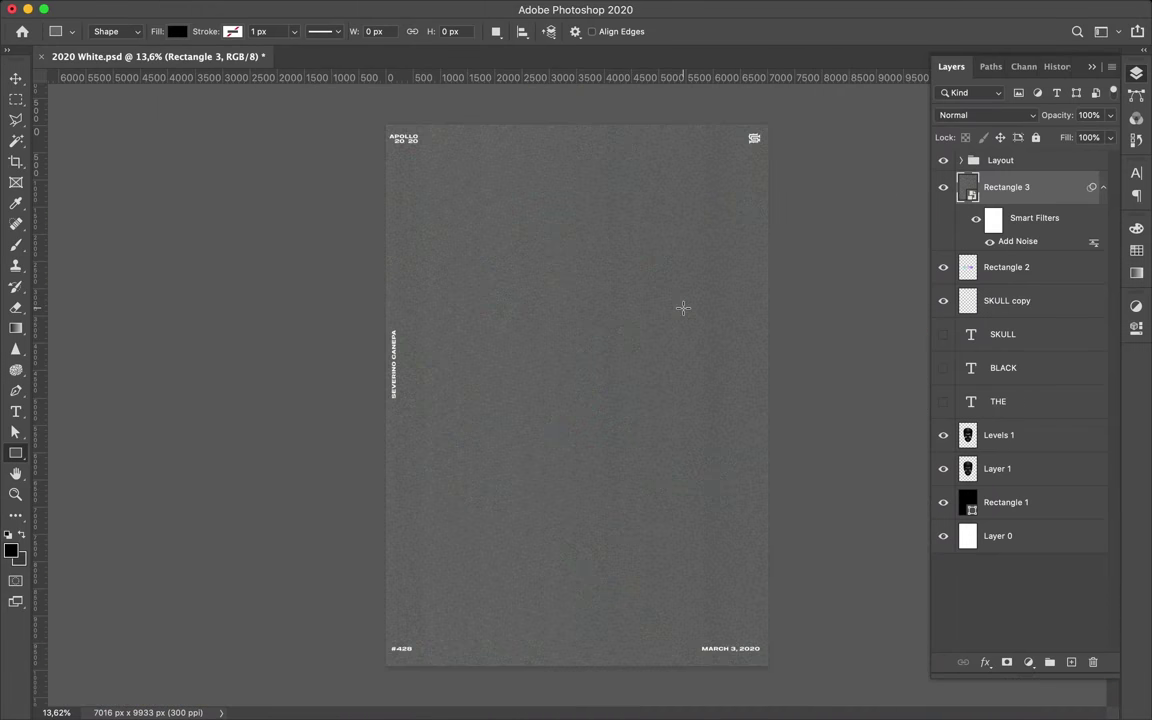
Apply a Ripple distortion to the noise rectangle.
{"action": "left_click", "coordinate": [374, 8]}
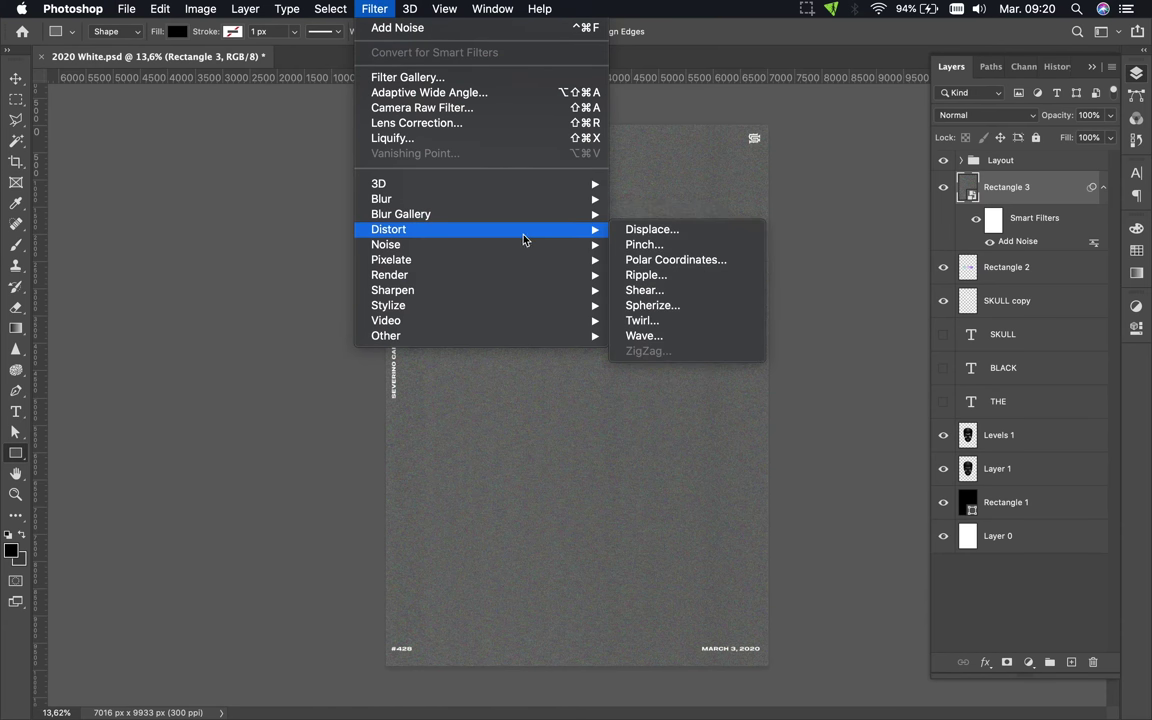
{"action": "mouse_move", "coordinate": [389, 229]}
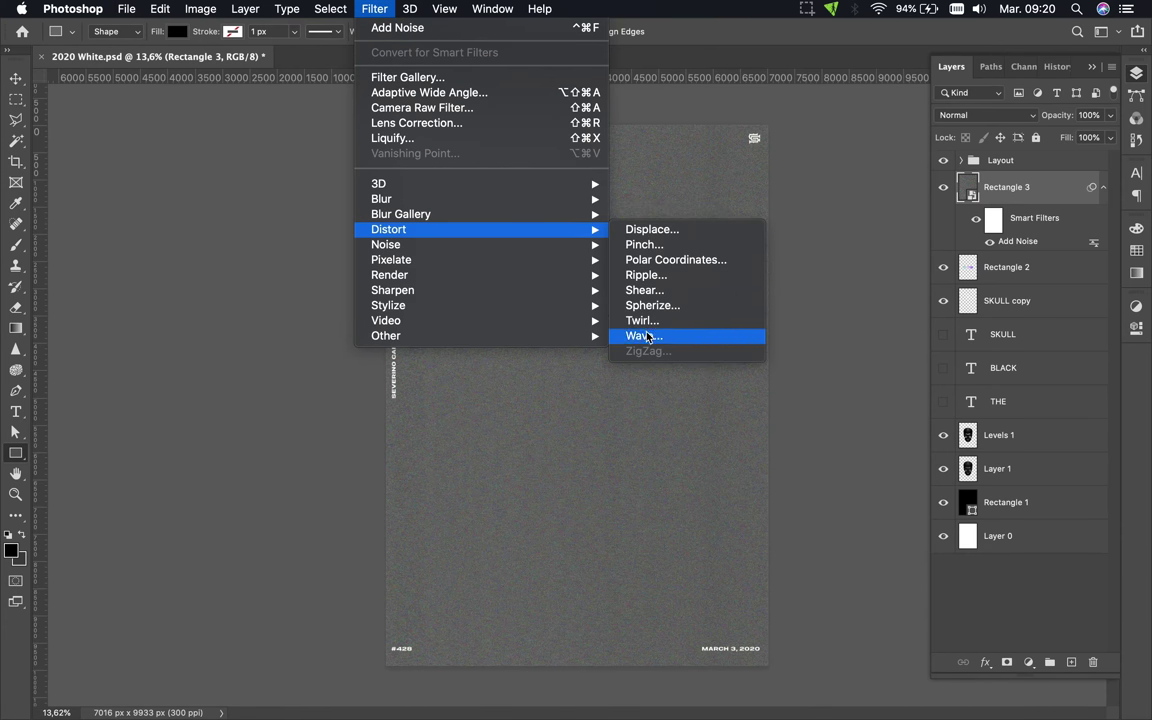
{"action": "left_click", "coordinate": [679, 278]}
{"action": "mouse_move", "coordinate": [540, 404]}
{"action": "left_mouse_down"}
{"action": "mouse_move", "coordinate": [491, 404]}
{"action": "mouse_move", "coordinate": [553, 404]}
{"action": "left_mouse_up"}
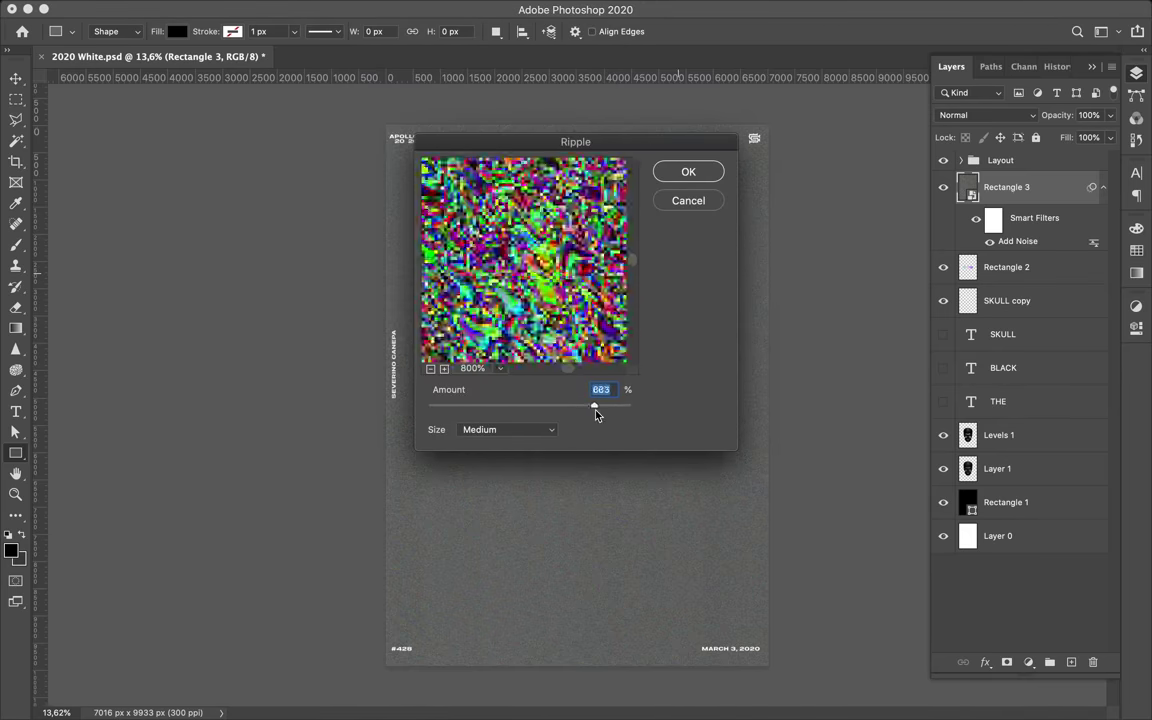
{"action": "left_click", "coordinate": [688, 172]}
{"action": "scroll", "coordinate": [625, 300], "scroll_direction": "up", "scroll_amount": 3}
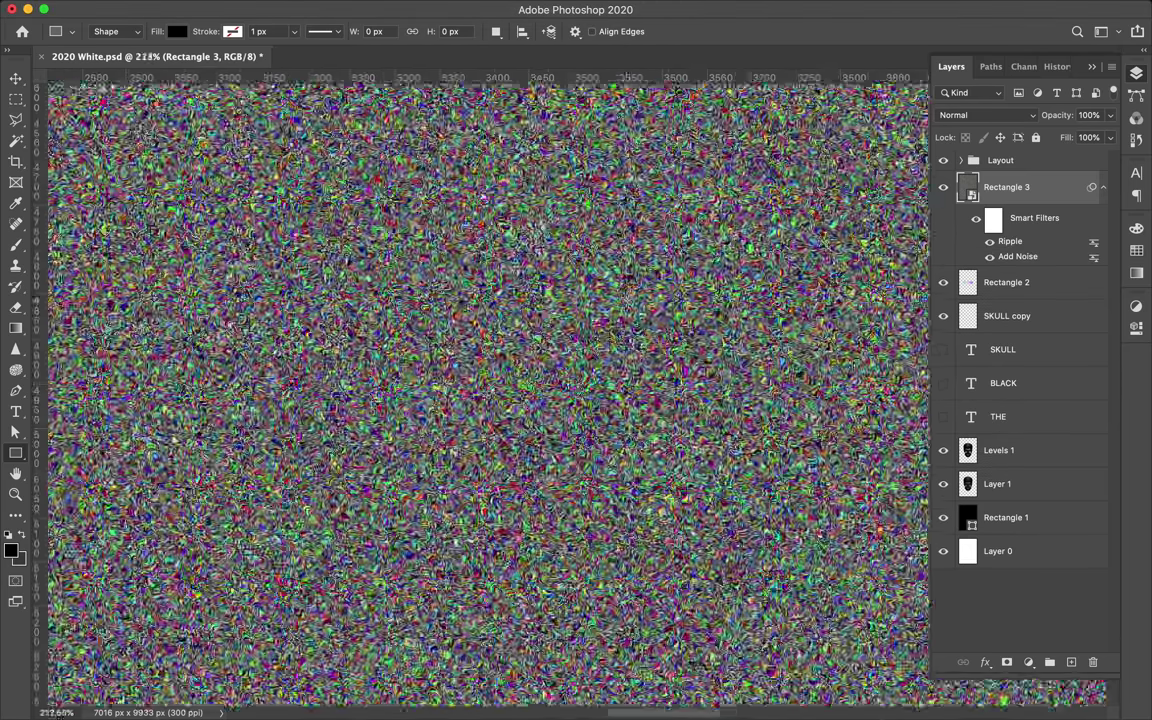
{"action": "scroll", "coordinate": [626, 300], "scroll_direction": "down", "scroll_amount": 2}
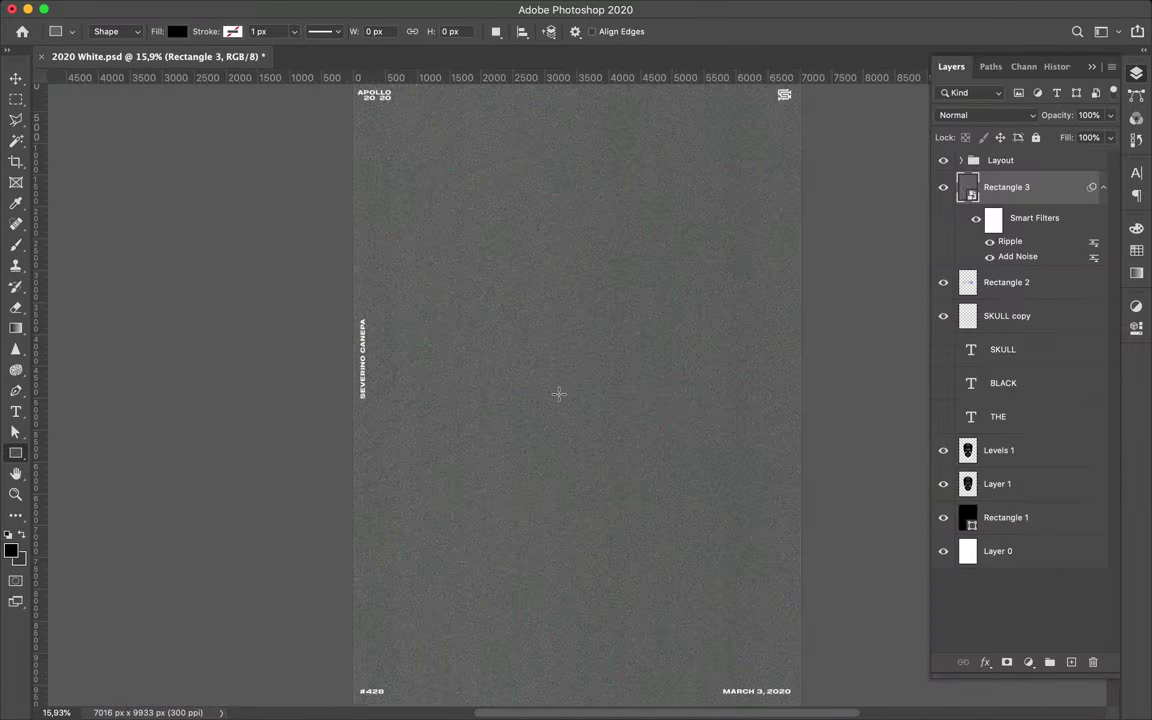
Copy an elliptical circle of noise to its own layer and enlarge it.
{"action": "left_click", "coordinate": [16, 99]}
{"action": "left_click", "coordinate": [90, 111]}
{"action": "left_click_drag", "start_coordinate": [587, 368], "coordinate": [719, 496]}
{"action": "key", "text": "ctrl+j"}
{"action": "key", "text": "ctrl+t"}
{"action": "left_click_drag", "start_coordinate": [620, 398], "coordinate": [768, 548]}
{"action": "key", "text": "Return"}
Nudge the noise circle down and apply Spherize to it.
{"action": "scroll", "coordinate": [617, 343], "scroll_direction": "up", "scroll_amount": 5}
{"action": "scroll", "coordinate": [617, 343], "scroll_direction": "down", "scroll_amount": 5}
{"action": "key", "text": "v"}
{"action": "left_click_drag", "start_coordinate": [617, 343], "coordinate": [613, 382]}
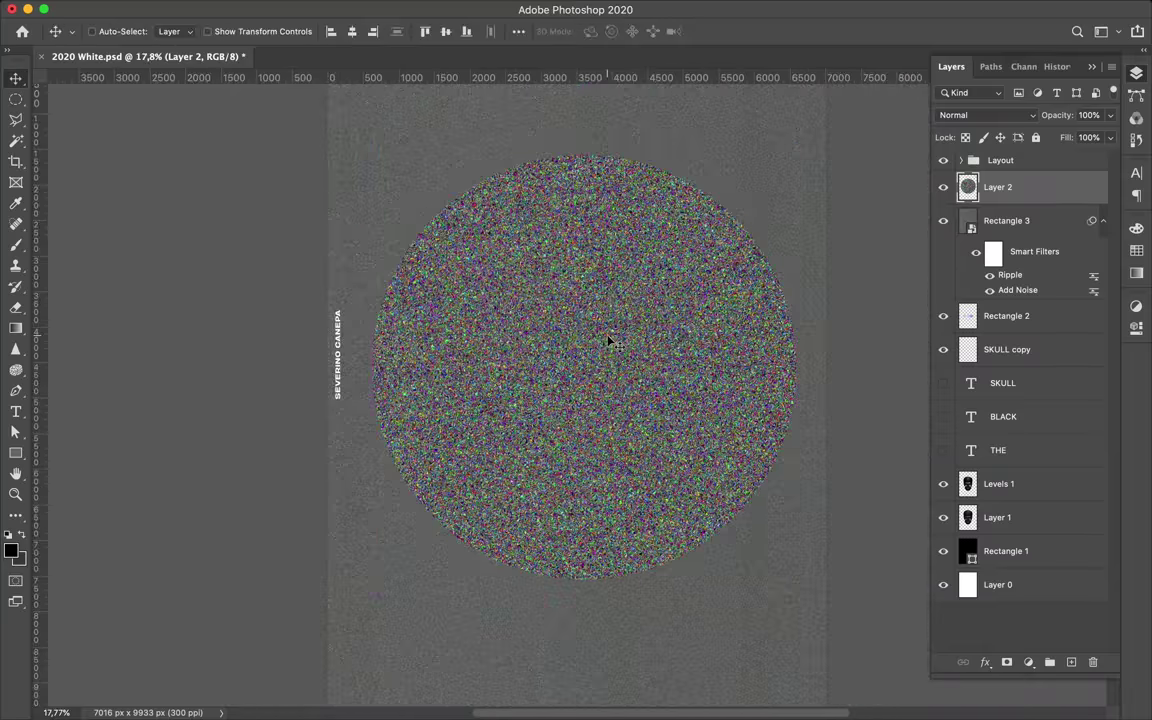
{"action": "left_click", "coordinate": [374, 9]}
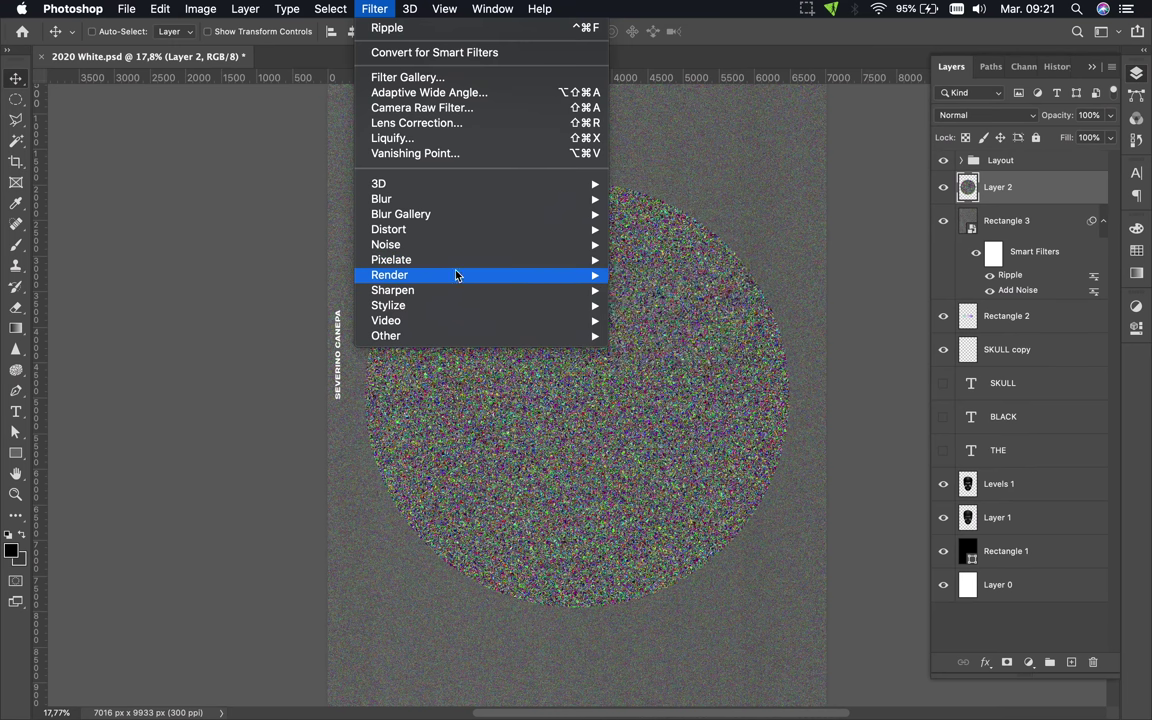
{"action": "mouse_move", "coordinate": [388, 229]}
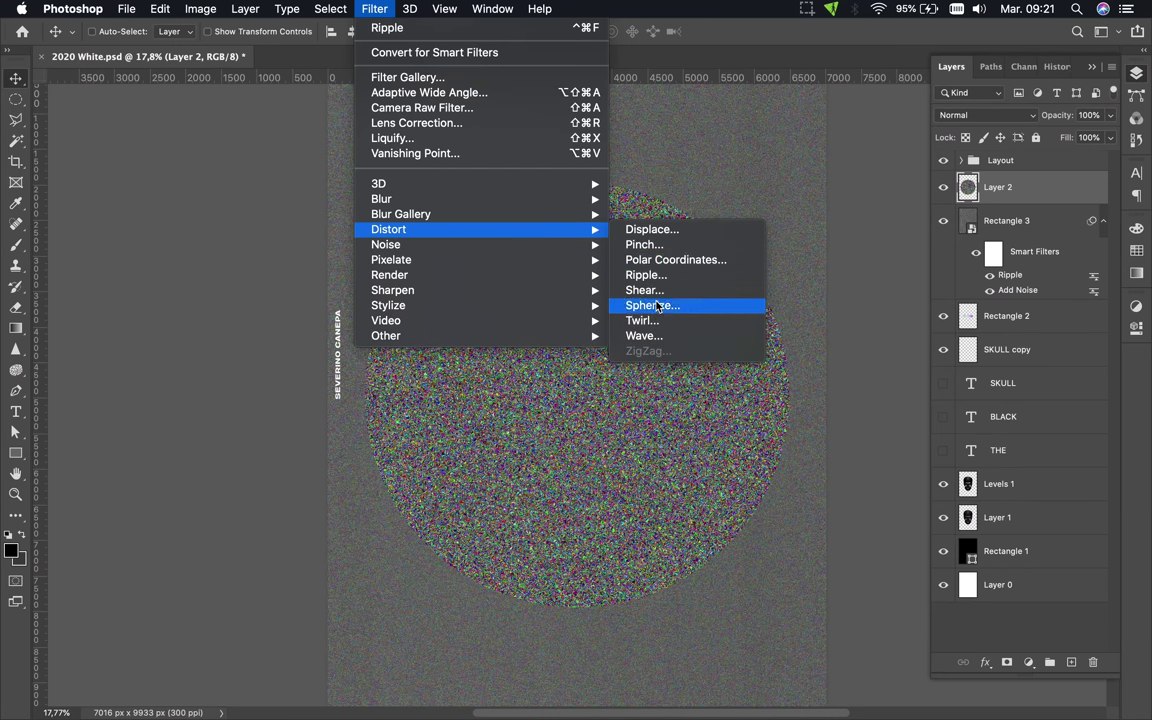
{"action": "left_click", "coordinate": [666, 299]}
{"action": "left_click", "coordinate": [698, 167]}
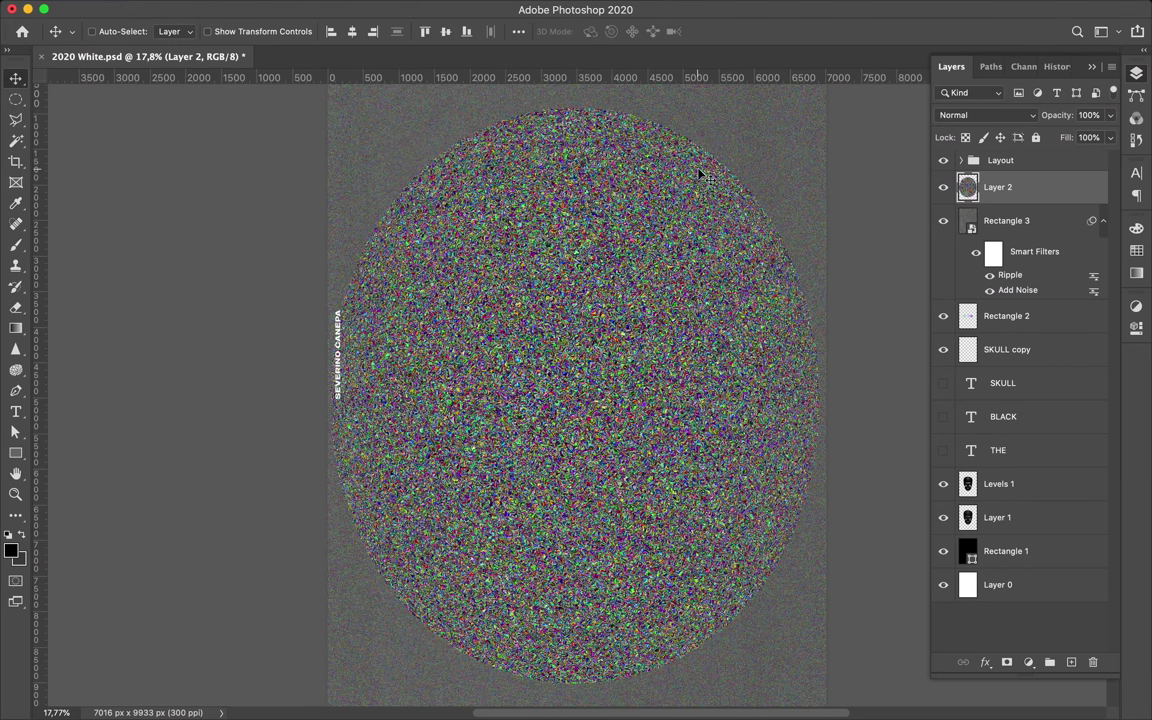
Squash the noise circle, move it up-left, and hide Rectangle 3.
{"action": "key", "text": "ctrl+t"}
{"action": "left_click_drag", "start_coordinate": [571, 108], "coordinate": [571, 296]}
{"action": "left_click_drag", "start_coordinate": [329, 489], "coordinate": [410, 489]}
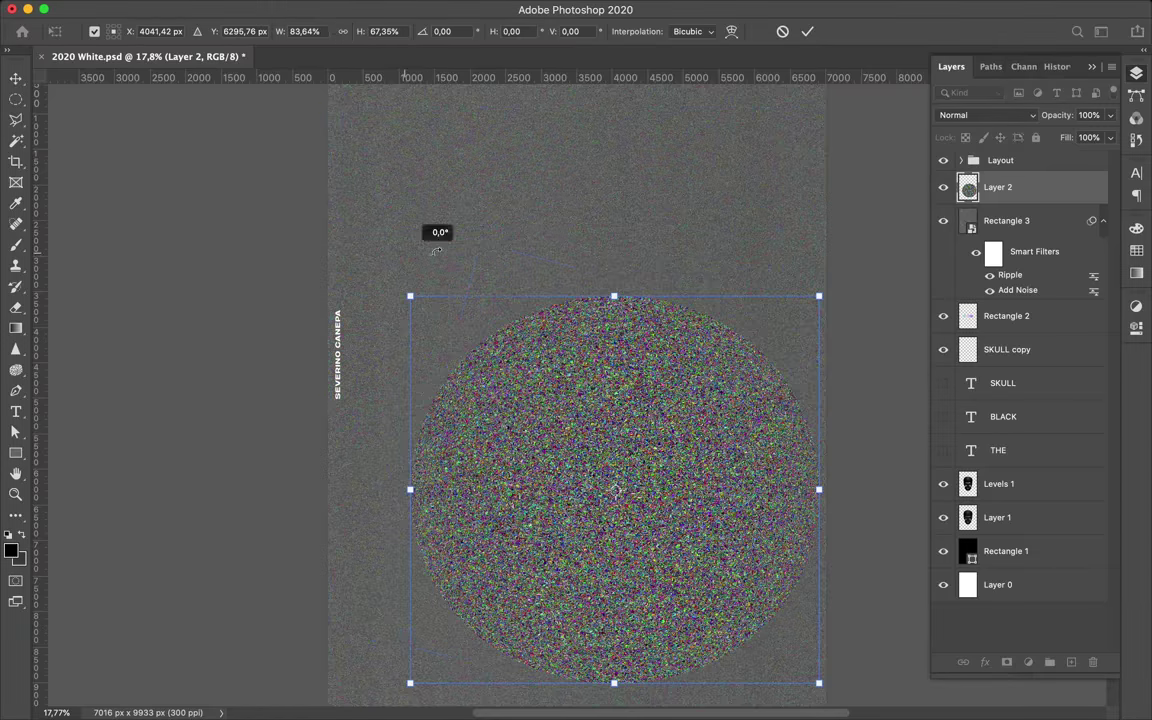
{"action": "type", "text": "90"}
{"action": "key", "text": "Return"}
{"action": "left_click_drag", "start_coordinate": [643, 399], "coordinate": [606, 301]}
{"action": "left_click", "coordinate": [943, 229]}
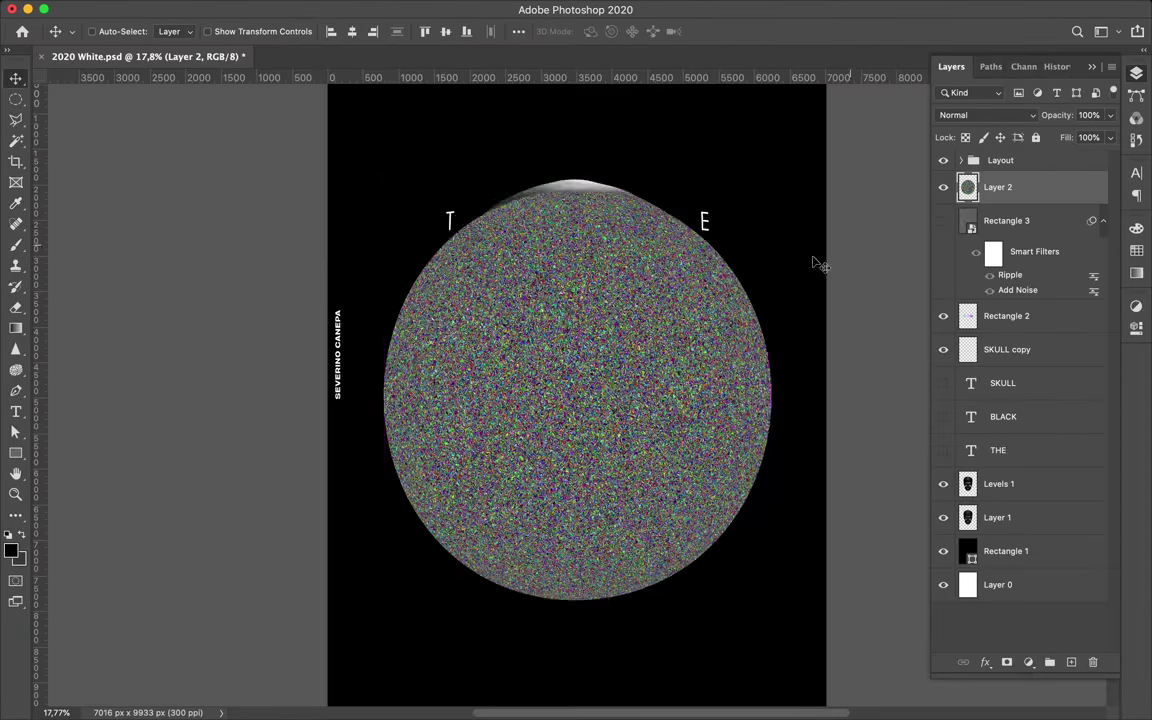
Place the noise circle above Levels 1, enlarge it over the skull, and clip it there.
{"action": "left_click_drag", "start_coordinate": [997, 187], "coordinate": [1000, 530]}
{"action": "mouse_move", "coordinate": [748, 323]}
{"action": "left_mouse_down"}
{"action": "mouse_move", "coordinate": [727, 452]}
{"action": "mouse_move", "coordinate": [746, 360]}
{"action": "left_mouse_up"}
{"action": "key", "text": "ctrl+t"}
{"action": "left_click_drag", "start_coordinate": [767, 193], "coordinate": [785, 167]}
{"action": "key", "text": "Return"}
{"action": "left_click_drag", "start_coordinate": [998, 450], "coordinate": [1002, 452]}
{"action": "left_click", "coordinate": [1002, 467], "text": "alt"}
Try Color Dodge, then settle on Overlay as the noise layer's blend mode.
{"action": "left_click", "coordinate": [1012, 116]}
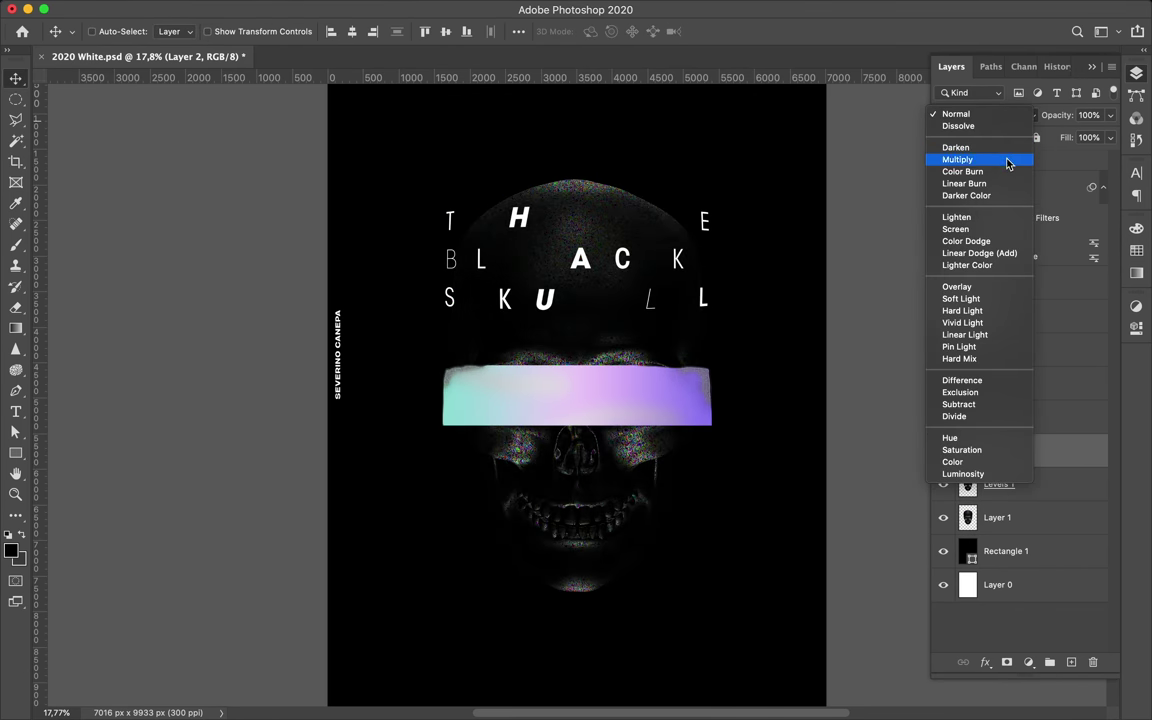
{"action": "left_click", "coordinate": [980, 241]}
{"action": "scroll", "coordinate": [640, 280], "scroll_direction": "up", "scroll_amount": 5}
{"action": "scroll", "coordinate": [640, 280], "scroll_direction": "down", "scroll_amount": 5}
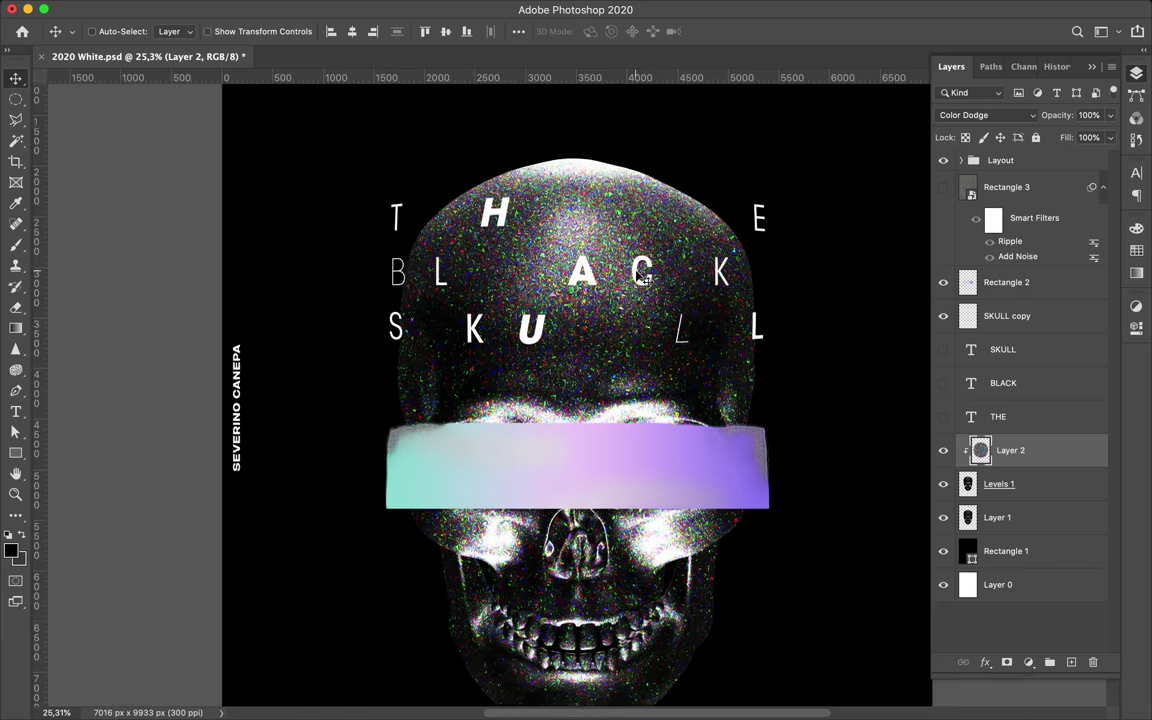
{"action": "left_click", "coordinate": [985, 115]}
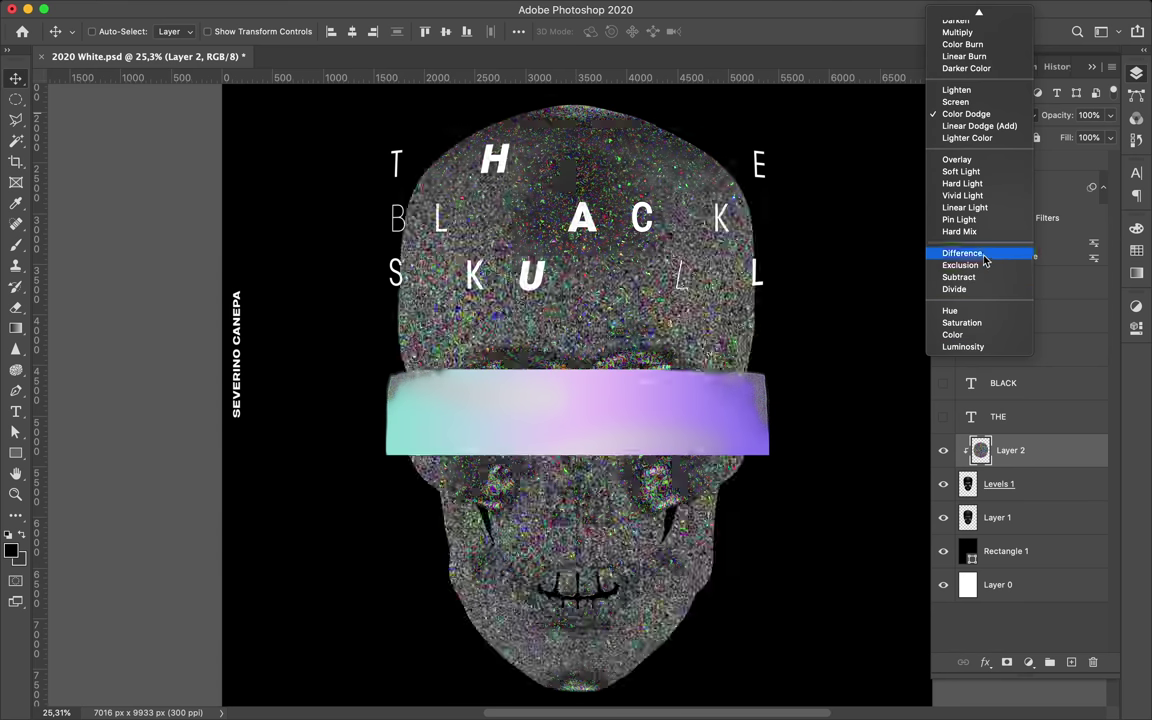
{"action": "left_click", "coordinate": [957, 159]}
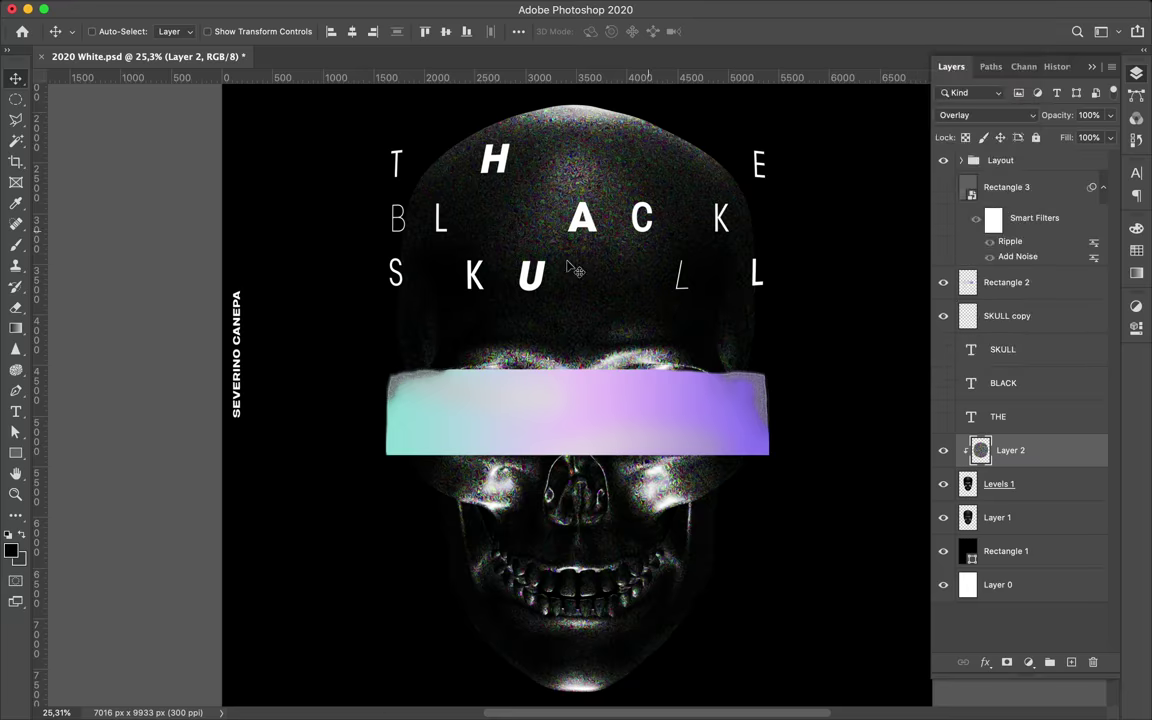
{"action": "scroll", "coordinate": [578, 267], "scroll_direction": "up", "scroll_amount": 5}
{"action": "scroll", "coordinate": [578, 267], "scroll_direction": "down", "scroll_amount": 5}
{"action": "left_click", "coordinate": [1010, 282]}
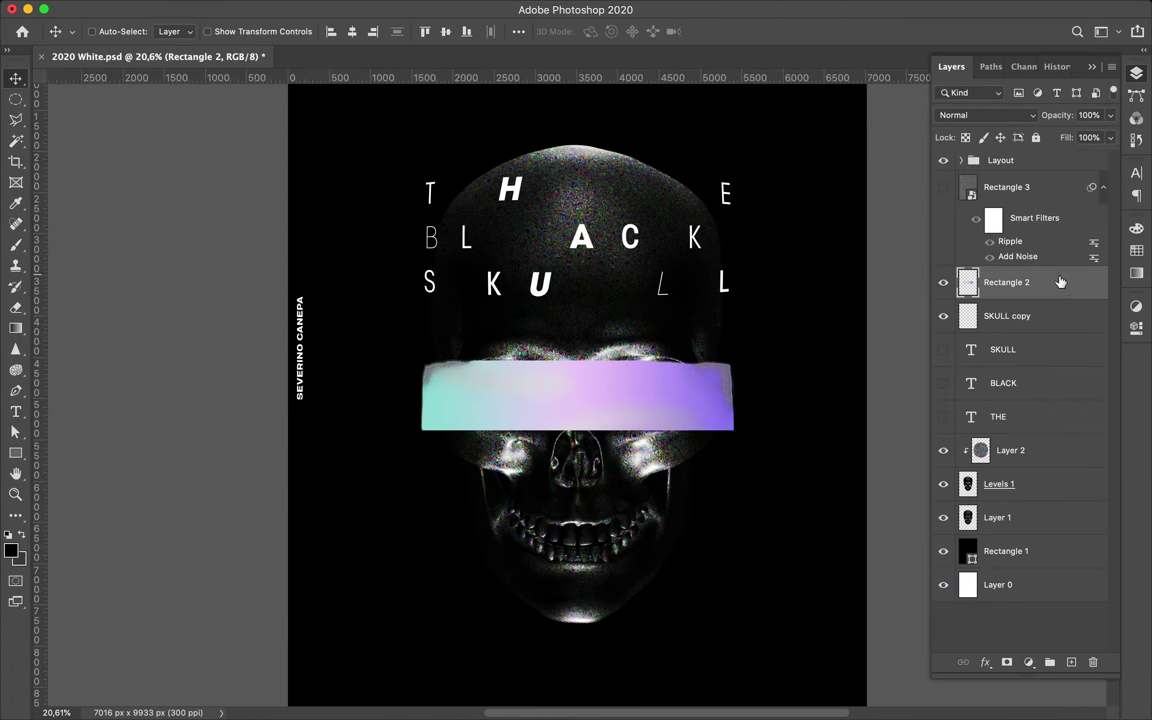
Duplicate the gradient eye-bar layer and add noise to the copy.
{"action": "key", "text": "super+j"}
{"action": "left_click", "coordinate": [374, 9]}
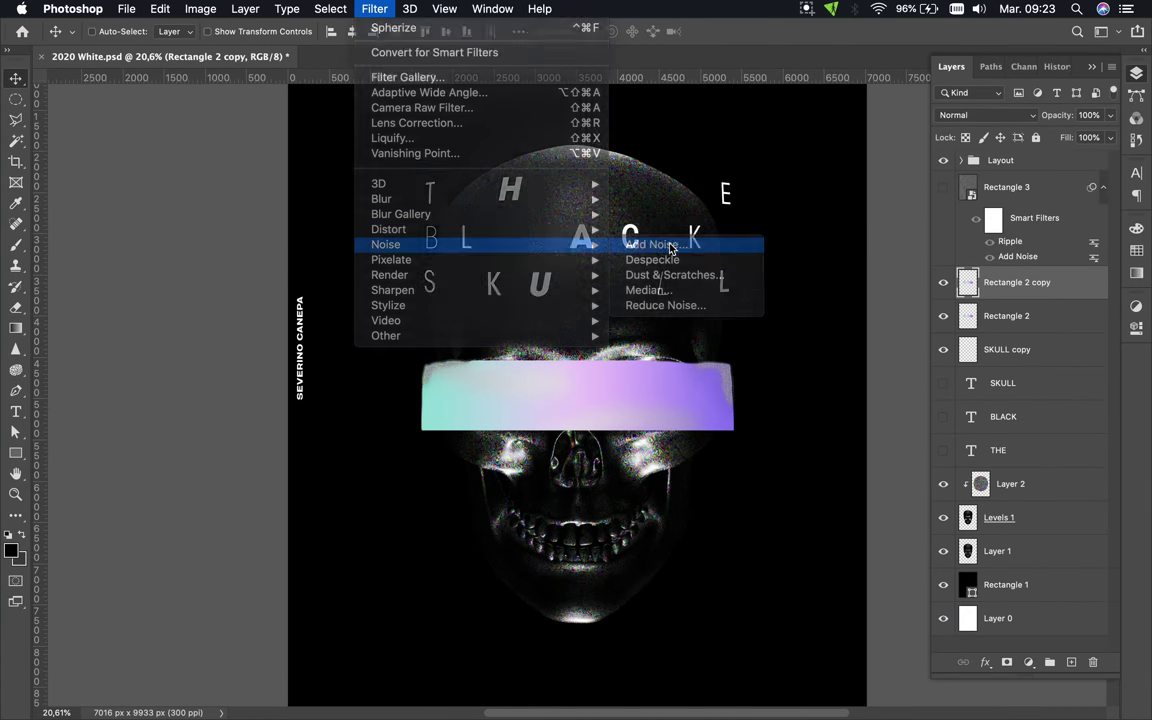
{"action": "left_click", "coordinate": [648, 244]}
{"action": "left_click", "coordinate": [210, 40]}
Set the bar copy to Color Burn blend mode with 34% fill.
{"action": "left_click", "coordinate": [985, 115]}
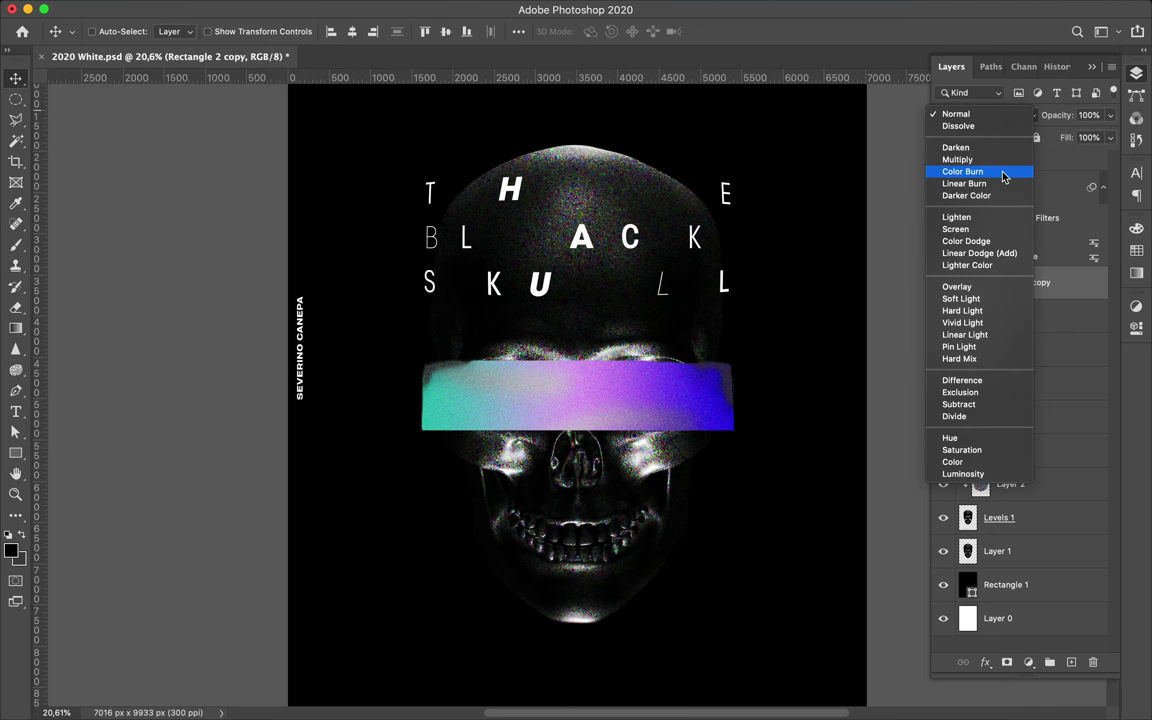
{"action": "left_click", "coordinate": [1000, 173]}
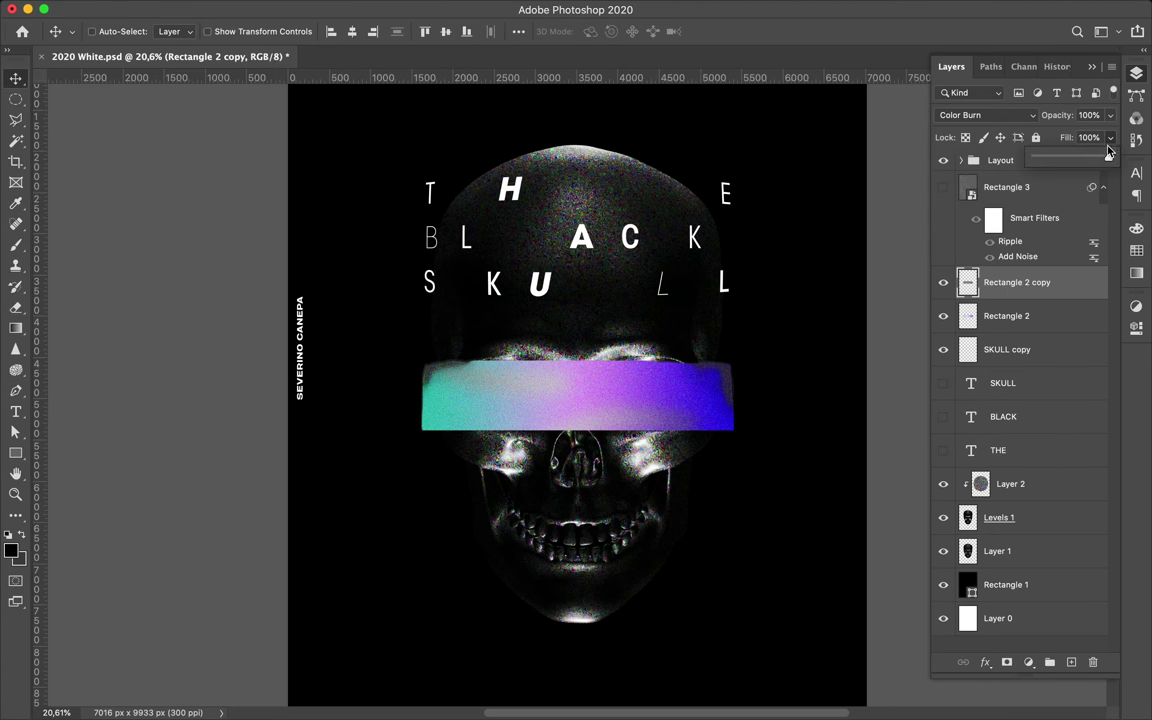
{"action": "left_click", "coordinate": [1110, 137]}
{"action": "left_click_drag", "start_coordinate": [1108, 157], "coordinate": [1062, 160]}
{"action": "scroll", "coordinate": [784, 388], "scroll_direction": "up", "scroll_amount": 5}
{"action": "scroll", "coordinate": [784, 388], "scroll_direction": "down", "scroll_amount": 2}
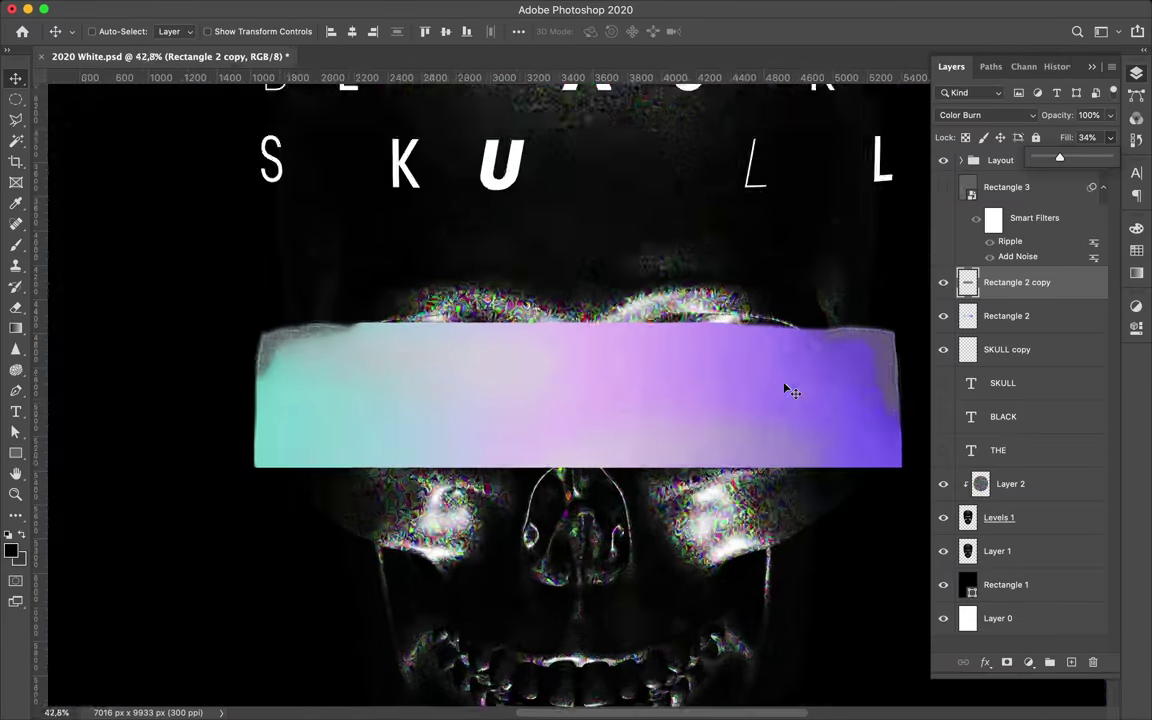
{"action": "scroll", "coordinate": [784, 388], "scroll_direction": "down", "scroll_amount": 3}
Give Layer 2 a near-zero Gaussian blur and lower its fill to 24%.
{"action": "left_click", "coordinate": [1037, 484]}
{"action": "left_click", "coordinate": [516, 12]}
{"action": "mouse_move", "coordinate": [381, 199]}
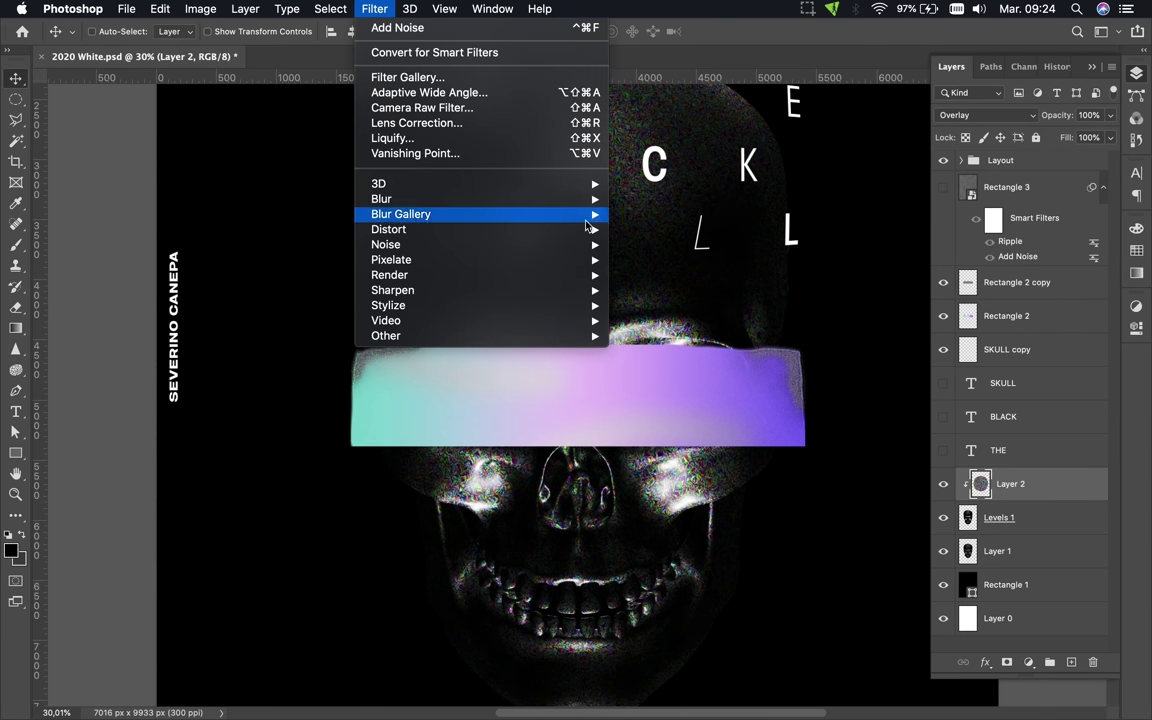
{"action": "left_click", "coordinate": [665, 257]}
{"action": "left_click_drag", "start_coordinate": [119, 246], "coordinate": [13, 246]}
{"action": "left_click", "coordinate": [214, 68]}
{"action": "scroll", "coordinate": [631, 345], "scroll_direction": "up", "scroll_amount": 5}
{"action": "left_click", "coordinate": [1110, 137]}
{"action": "left_click_drag", "start_coordinate": [1112, 158], "coordinate": [1052, 160]}
Review the layer stack and save the document.
{"action": "scroll", "coordinate": [605, 378], "scroll_direction": "down", "scroll_amount": 1}
{"action": "scroll", "coordinate": [605, 378], "scroll_direction": "down", "scroll_amount": 3}
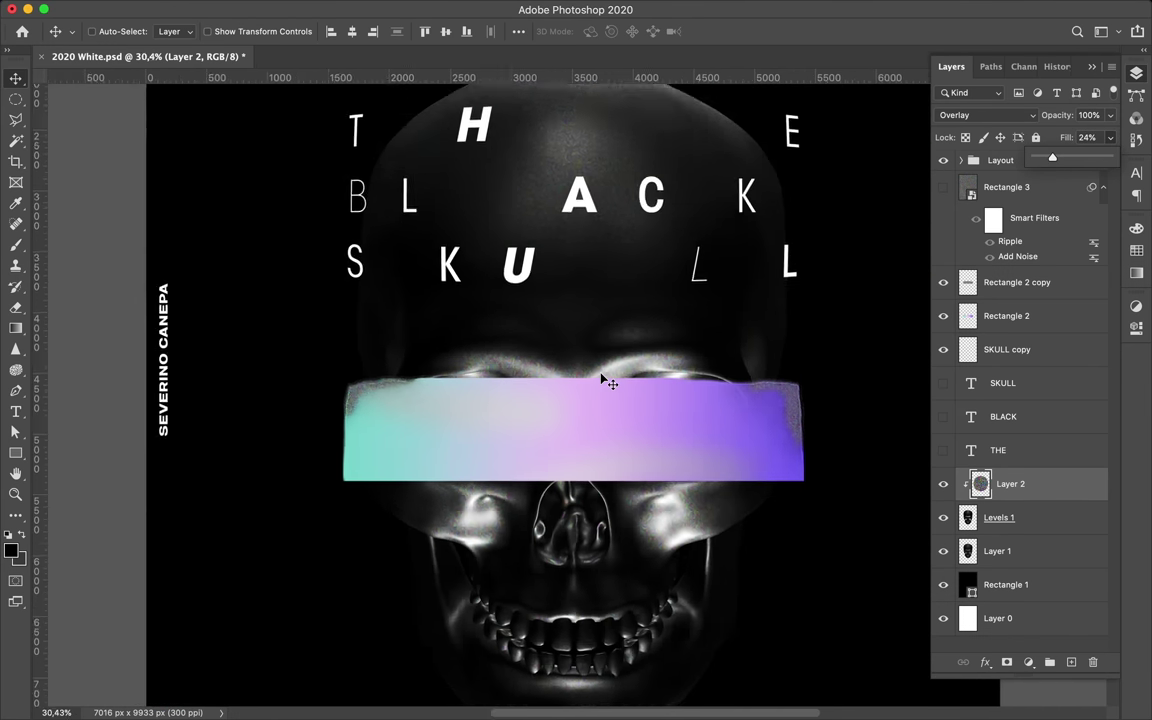
{"action": "scroll", "coordinate": [605, 378], "scroll_direction": "down", "scroll_amount": 2}
{"action": "scroll", "coordinate": [605, 378], "scroll_direction": "down", "scroll_amount": 2}
{"action": "scroll", "coordinate": [605, 381], "scroll_direction": "down", "scroll_amount": 1}
{"action": "scroll", "coordinate": [608, 440], "scroll_direction": "down", "scroll_amount": 2}
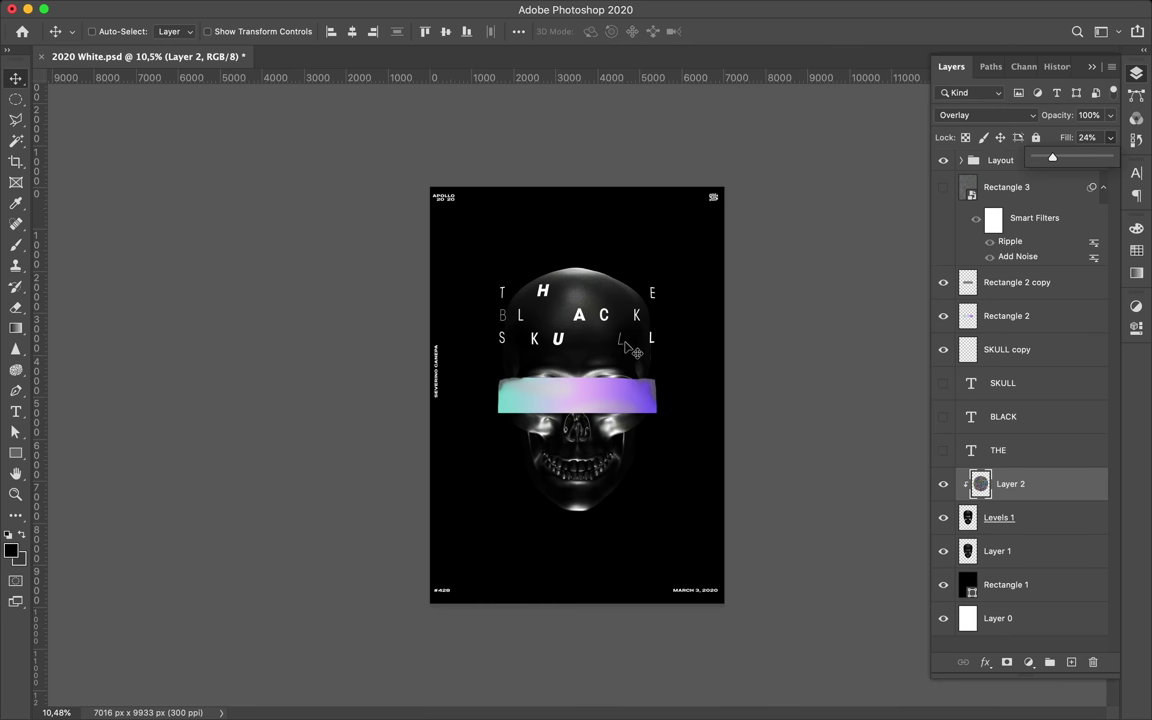
{"action": "scroll", "coordinate": [624, 345], "scroll_direction": "up", "scroll_amount": 1}
{"action": "scroll", "coordinate": [625, 360], "scroll_direction": "up", "scroll_amount": 2}
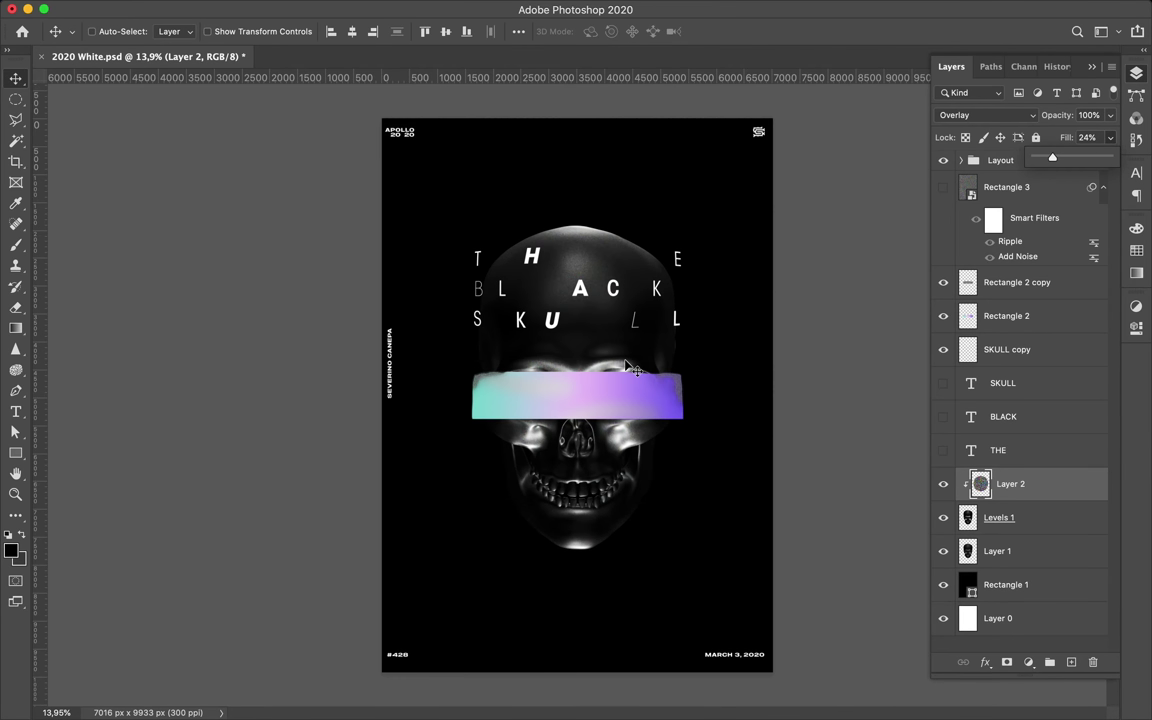
{"action": "key", "text": "ctrl+s"}
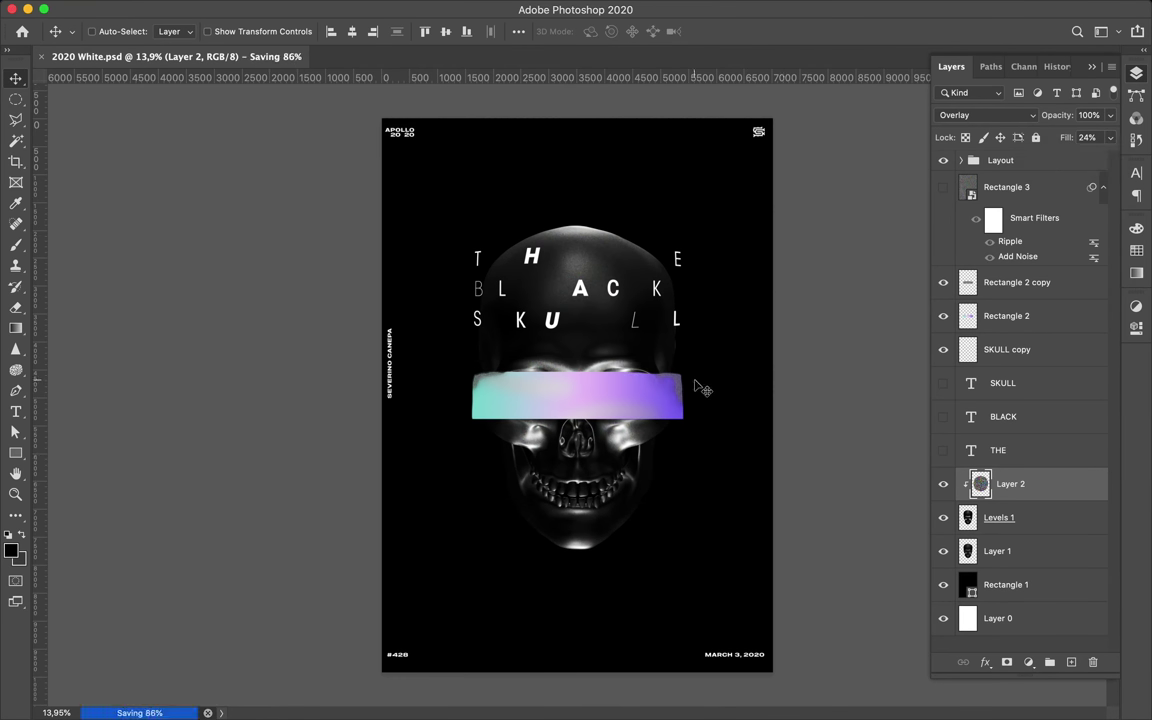
Add a new layer above Layer 2 and draw a grey rectangle covering the whole poster.
{"action": "scroll", "coordinate": [620, 383], "scroll_direction": "up", "scroll_amount": 3}
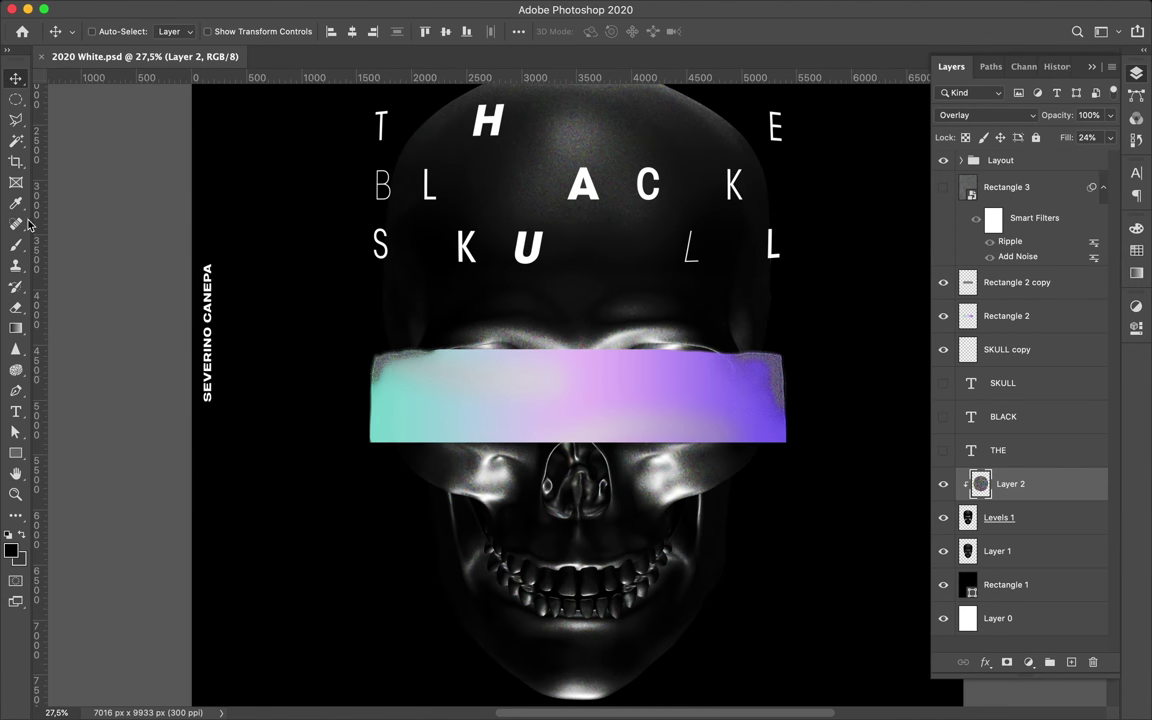
{"action": "left_click", "coordinate": [578, 408], "text": "ctrl"}
{"action": "scroll", "coordinate": [843, 323], "scroll_direction": "down", "scroll_amount": 1}
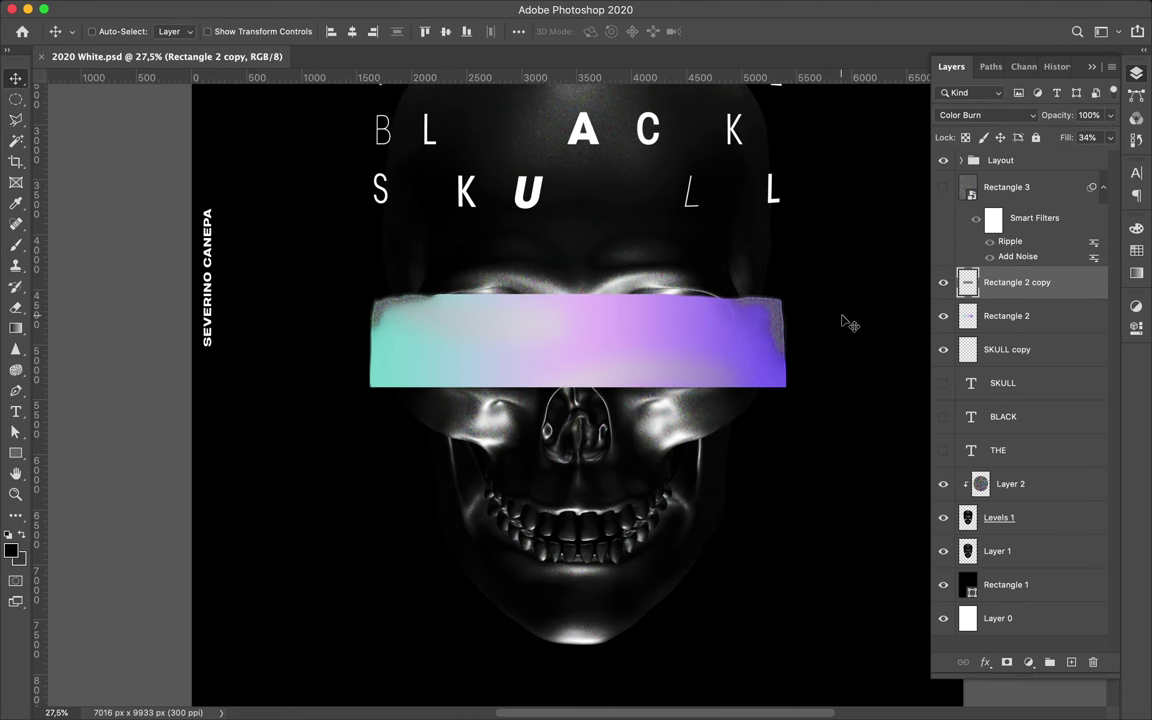
{"action": "scroll", "coordinate": [843, 323], "scroll_direction": "down", "scroll_amount": 1}
{"action": "scroll", "coordinate": [843, 323], "scroll_direction": "down", "scroll_amount": 1}
{"action": "scroll", "coordinate": [843, 323], "scroll_direction": "down", "scroll_amount": 2}
{"action": "left_click", "coordinate": [1000, 517]}
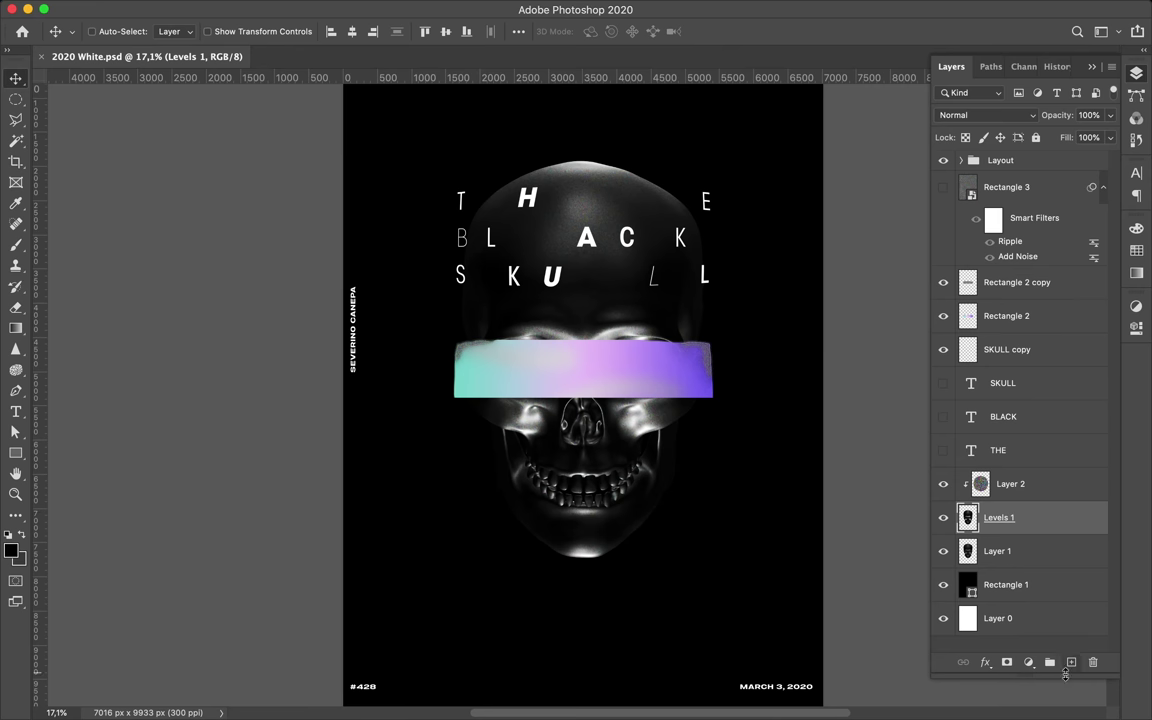
{"action": "left_click", "coordinate": [1010, 484]}
{"action": "left_click", "coordinate": [1071, 662]}
{"action": "key", "text": "u"}
{"action": "scroll", "coordinate": [563, 341], "scroll_direction": "down", "scroll_amount": 2}
{"action": "left_click_drag", "start_coordinate": [424, 178], "coordinate": [740, 617]}
Add noise to the full-page grey rectangle.
{"action": "left_click", "coordinate": [375, 8]}
{"action": "left_click", "coordinate": [398, 28]}
{"action": "key", "text": "m"}
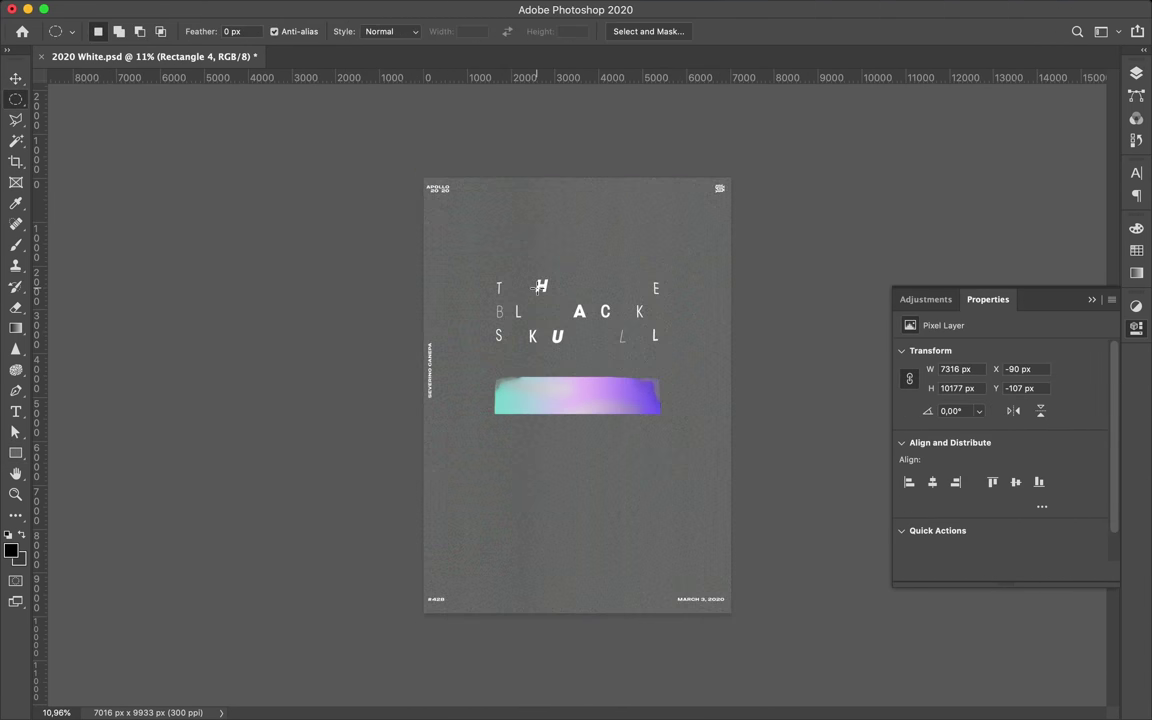
{"action": "left_click", "coordinate": [375, 8]}
{"action": "mouse_move", "coordinate": [385, 244]}
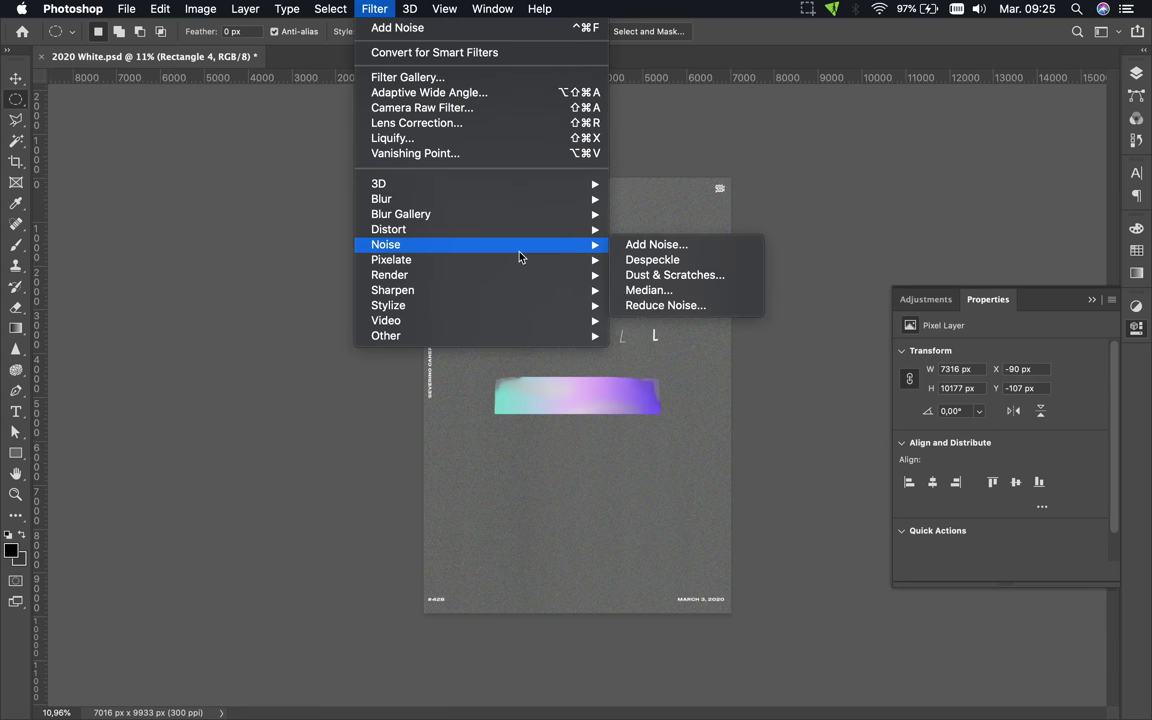
{"action": "left_click", "coordinate": [650, 335]}
Apply a fine Mosaic to the grey layer and copy a thin vertical strip to a new layer.
{"action": "left_click_drag", "start_coordinate": [47, 257], "coordinate": [26, 252]}
{"action": "key", "text": "Return"}
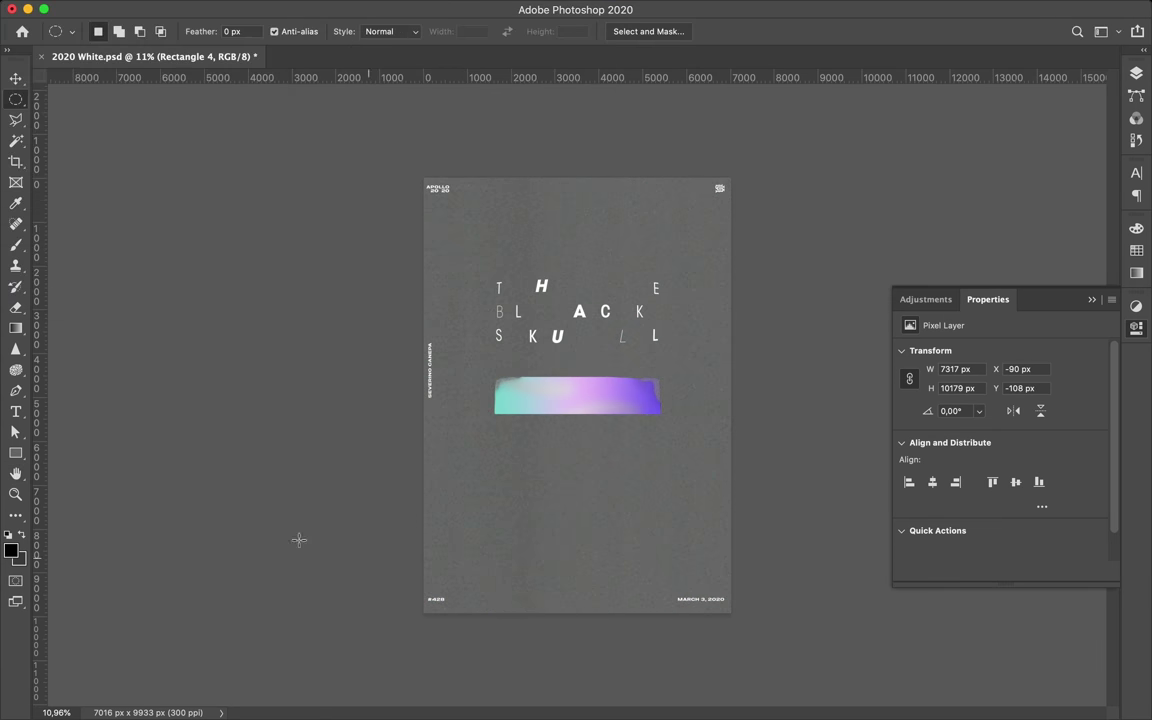
{"action": "key", "text": "shift+m"}
{"action": "mouse_move", "coordinate": [472, 179]}
{"action": "left_mouse_down"}
{"action": "mouse_move", "coordinate": [472, 622]}
{"action": "mouse_move", "coordinate": [472, 595]}
{"action": "left_mouse_up"}
{"action": "left_click", "coordinate": [1136, 75]}
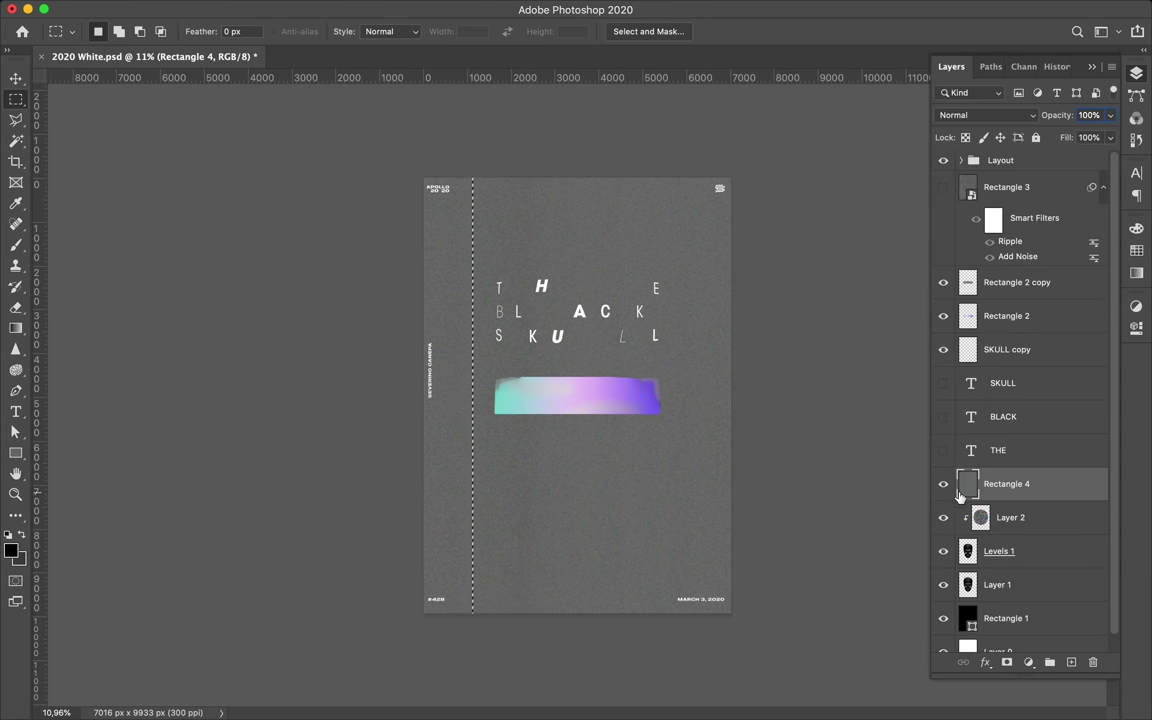
{"action": "key", "text": "ctrl+j"}
{"action": "left_click", "coordinate": [943, 517]}
Stretch the strip across the poster and move Layer 3 beneath the skull layers.
{"action": "key", "text": "ctrl+t"}
{"action": "mouse_move", "coordinate": [472, 395]}
{"action": "left_mouse_down"}
{"action": "mouse_move", "coordinate": [745, 395]}
{"action": "mouse_move", "coordinate": [303, 395]}
{"action": "left_mouse_up"}
{"action": "key", "text": "Return"}
{"action": "left_click_drag", "start_coordinate": [990, 485], "coordinate": [990, 536]}
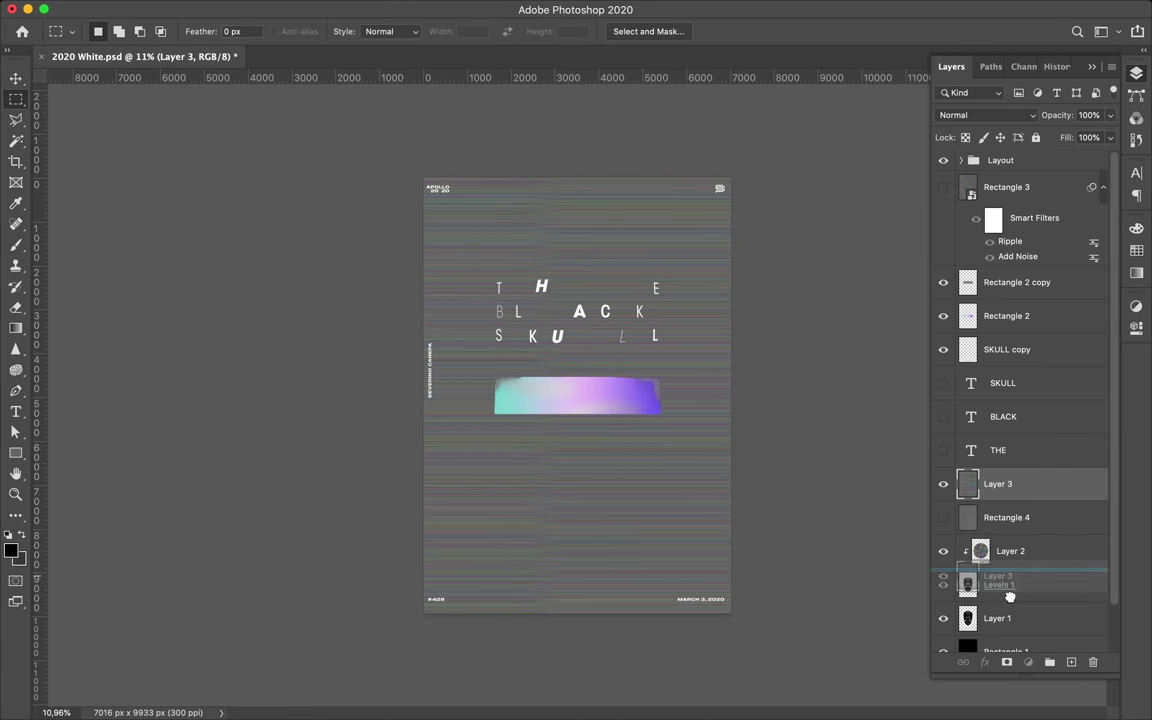
{"action": "left_click", "coordinate": [998, 533], "text": "alt"}
{"action": "scroll", "coordinate": [748, 515], "scroll_direction": "up", "scroll_amount": 2}
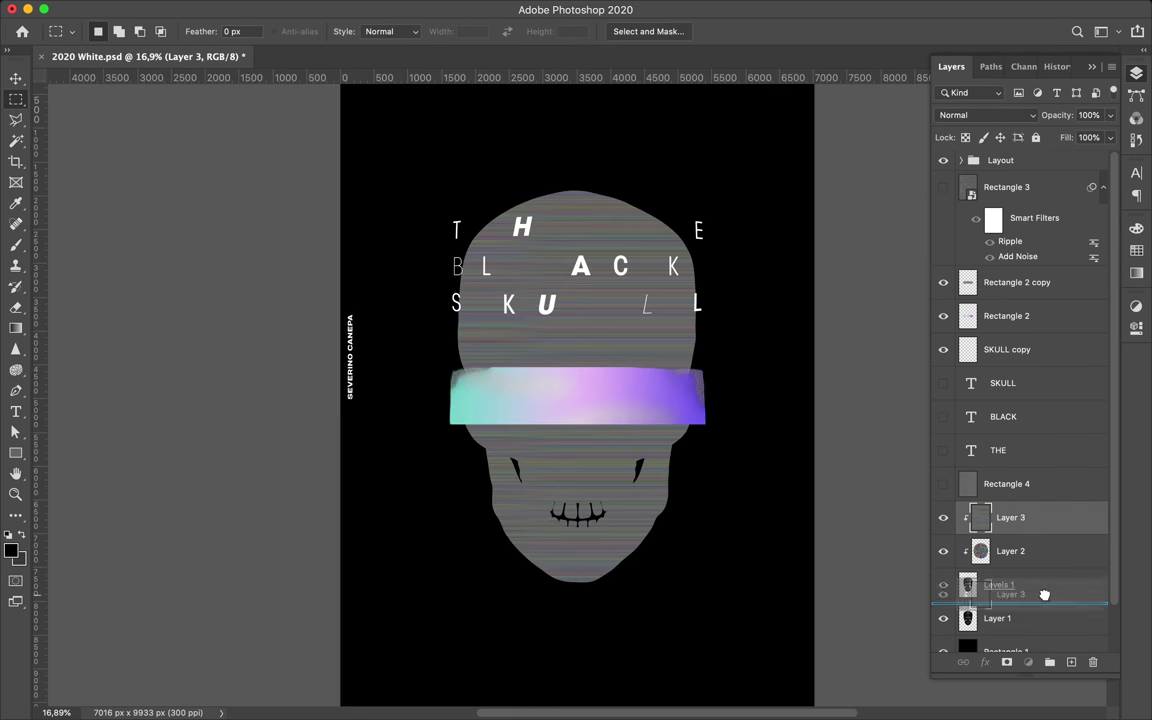
{"action": "left_click_drag", "start_coordinate": [1010, 517], "coordinate": [1047, 645]}
{"action": "left_click", "coordinate": [1015, 113]}
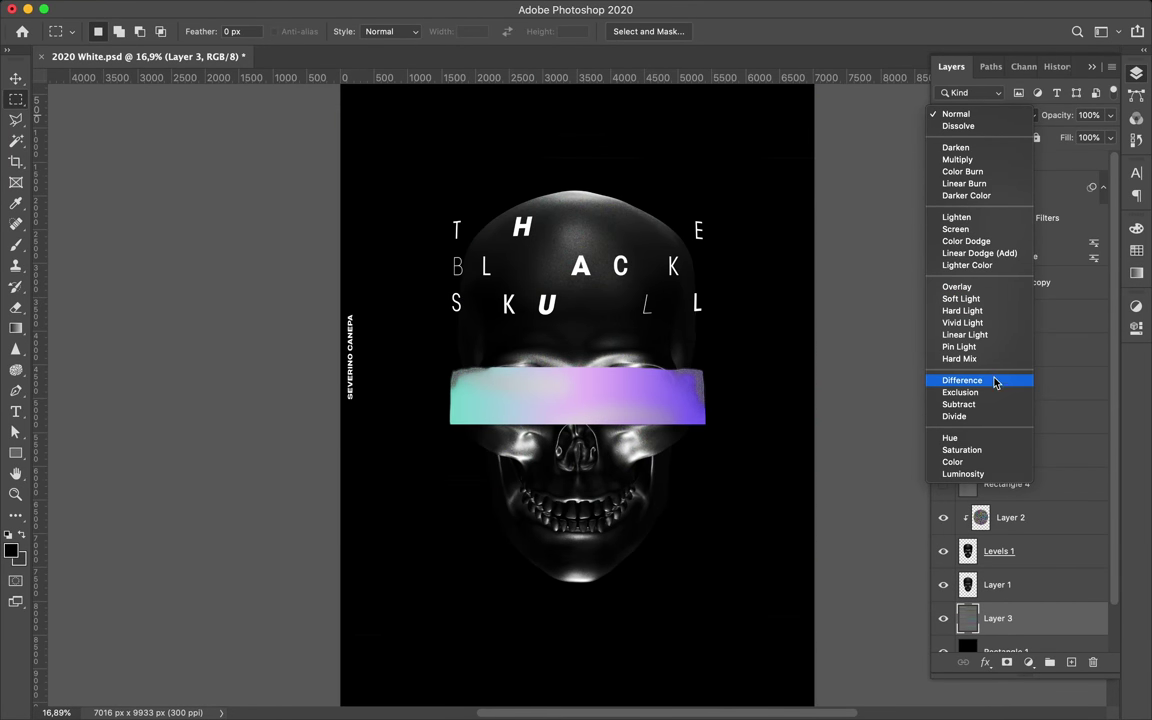
{"action": "mouse_move", "coordinate": [1010, 620]}
{"action": "left_mouse_down"}
{"action": "mouse_move", "coordinate": [1020, 290]}
{"action": "mouse_move", "coordinate": [1010, 326]}
{"action": "left_mouse_up"}
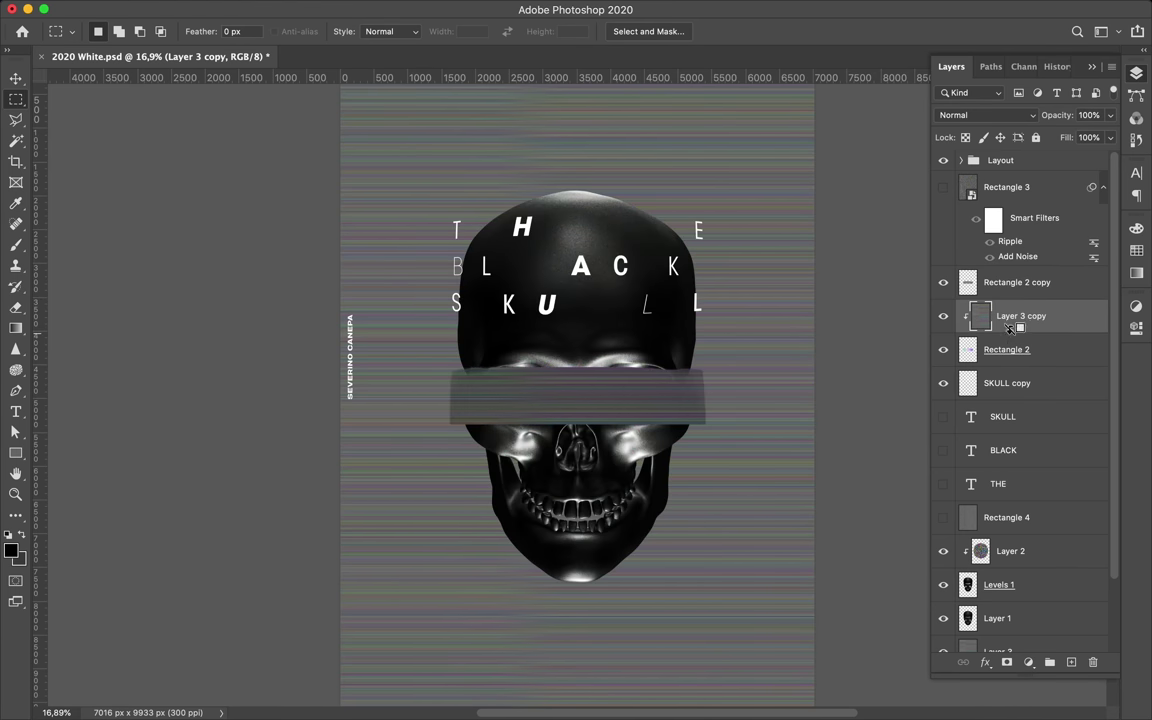
Blend the Layer 3 copy streaks into the eye bar with Hard Light.
{"action": "scroll", "coordinate": [958, 551], "scroll_direction": "down", "scroll_amount": 2}
{"action": "left_click", "coordinate": [1005, 601]}
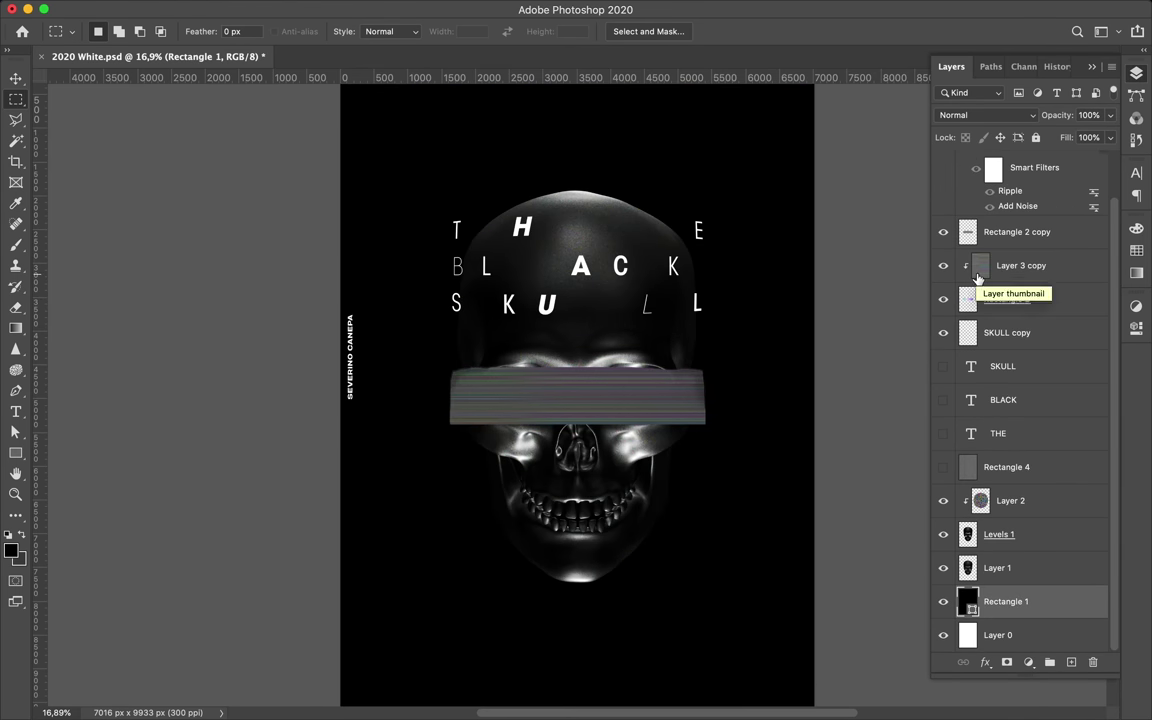
{"action": "left_click", "coordinate": [985, 115]}
{"action": "key", "text": "Escape"}
{"action": "left_click", "coordinate": [1034, 270]}
{"action": "left_click", "coordinate": [985, 115]}
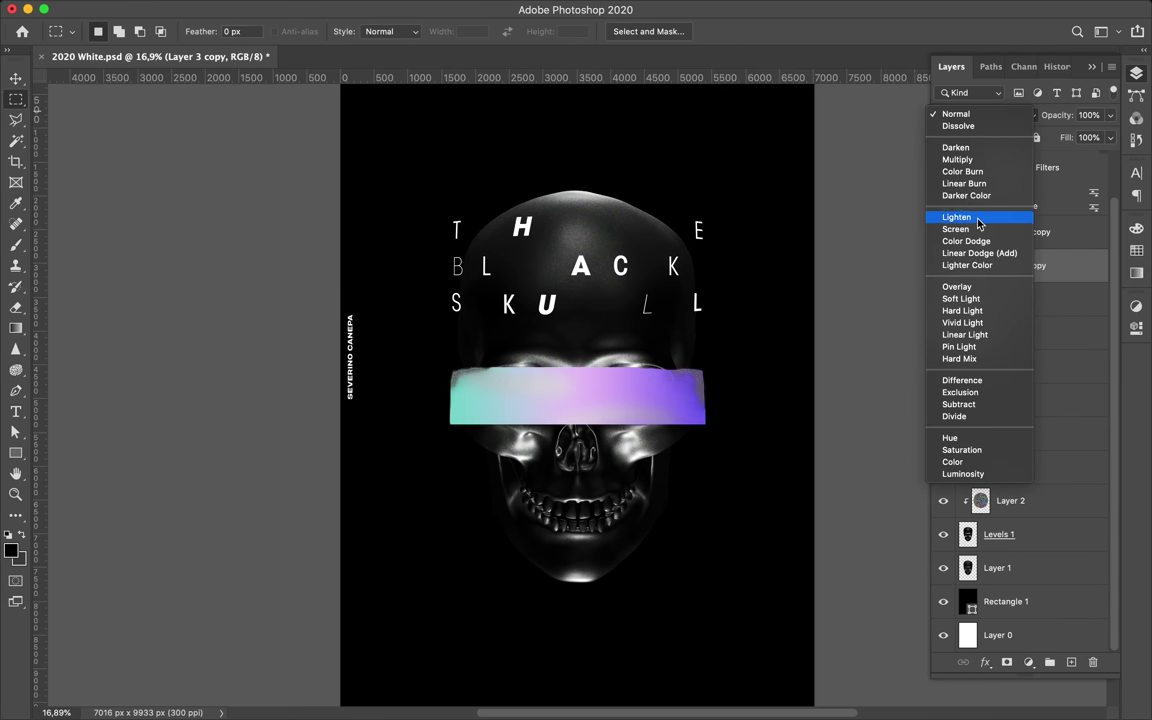
{"action": "left_click", "coordinate": [960, 310]}
{"action": "scroll", "coordinate": [600, 398], "scroll_direction": "up", "scroll_amount": 5}
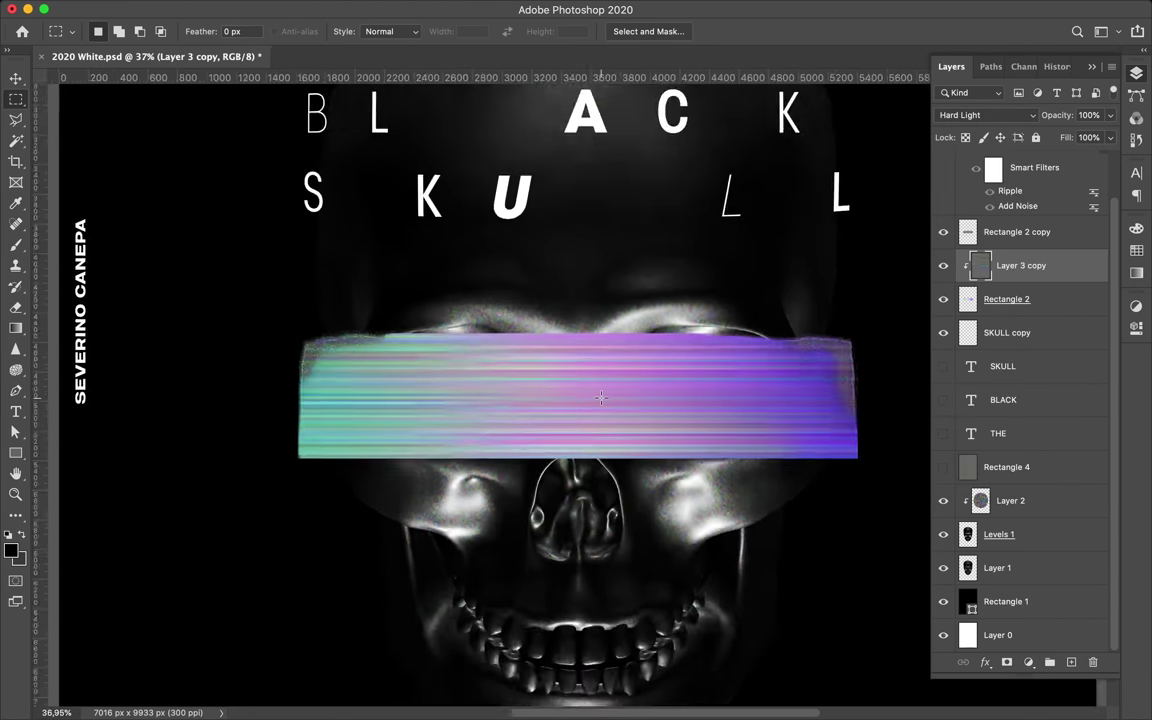
{"action": "scroll", "coordinate": [600, 398], "scroll_direction": "down", "scroll_amount": 3}
Reposition the THE BLACK SKULL lettering slightly lower on the poster.
{"action": "key", "text": "v"}
{"action": "left_click", "coordinate": [490, 265]}
{"action": "left_click_drag", "start_coordinate": [536, 295], "coordinate": [536, 330]}
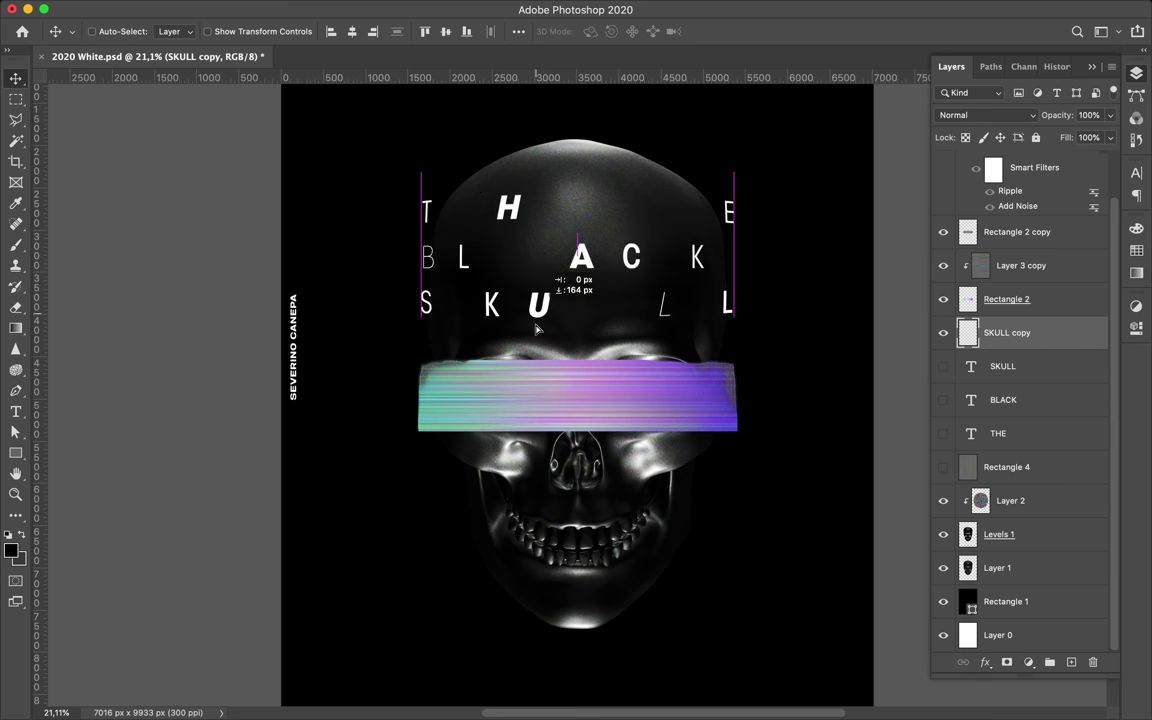
{"action": "scroll", "coordinate": [556, 461], "scroll_direction": "down", "scroll_amount": 2}
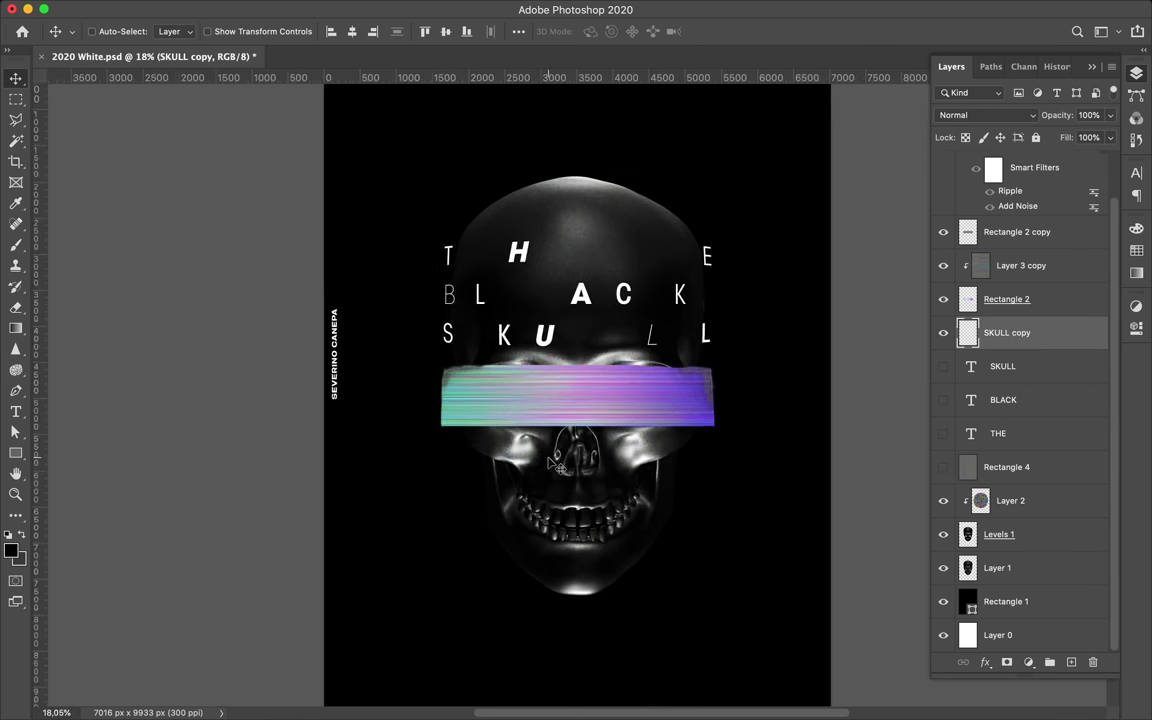
{"action": "scroll", "coordinate": [556, 465], "scroll_direction": "down", "scroll_amount": 2}
{"action": "left_click_drag", "start_coordinate": [621, 326], "coordinate": [613, 313]}
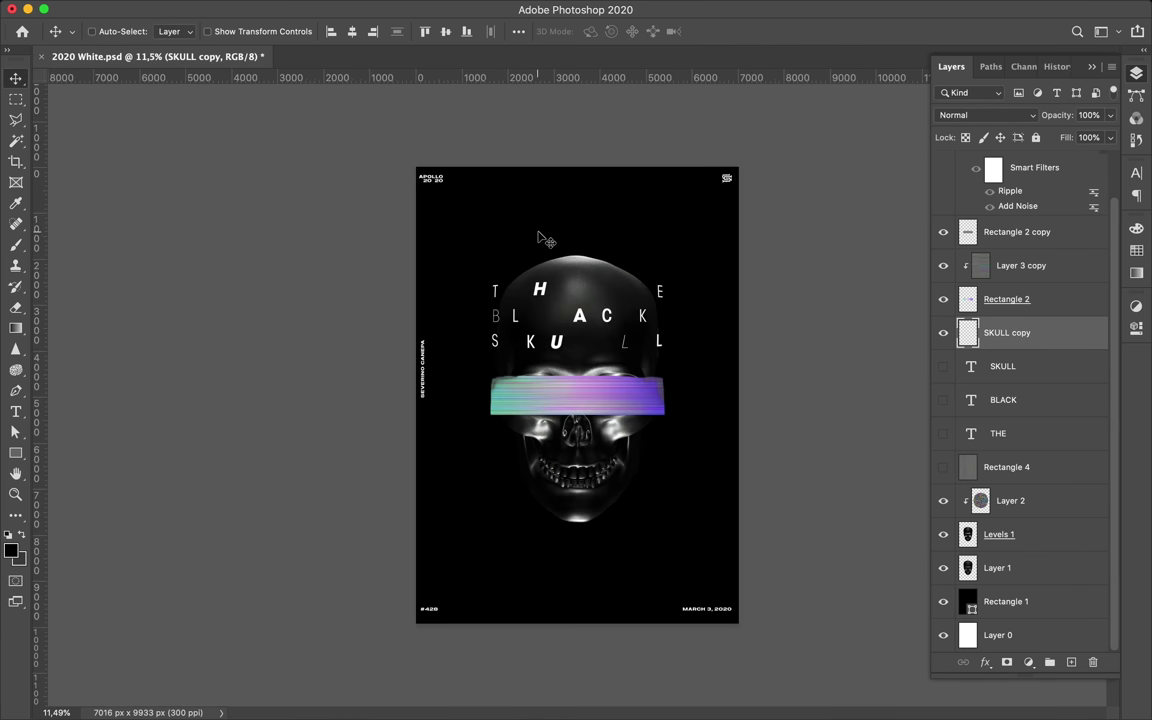
{"action": "scroll", "coordinate": [565, 240], "scroll_direction": "up", "scroll_amount": 2}
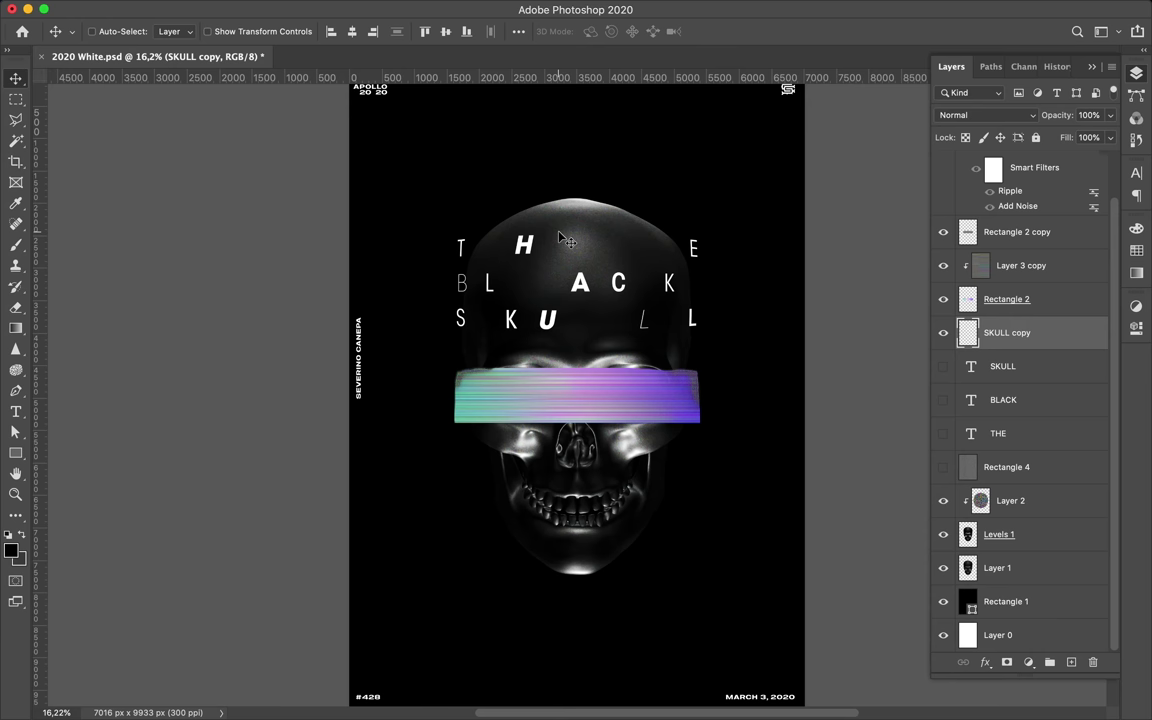
{"action": "scroll", "coordinate": [567, 241], "scroll_direction": "up", "scroll_amount": 3}
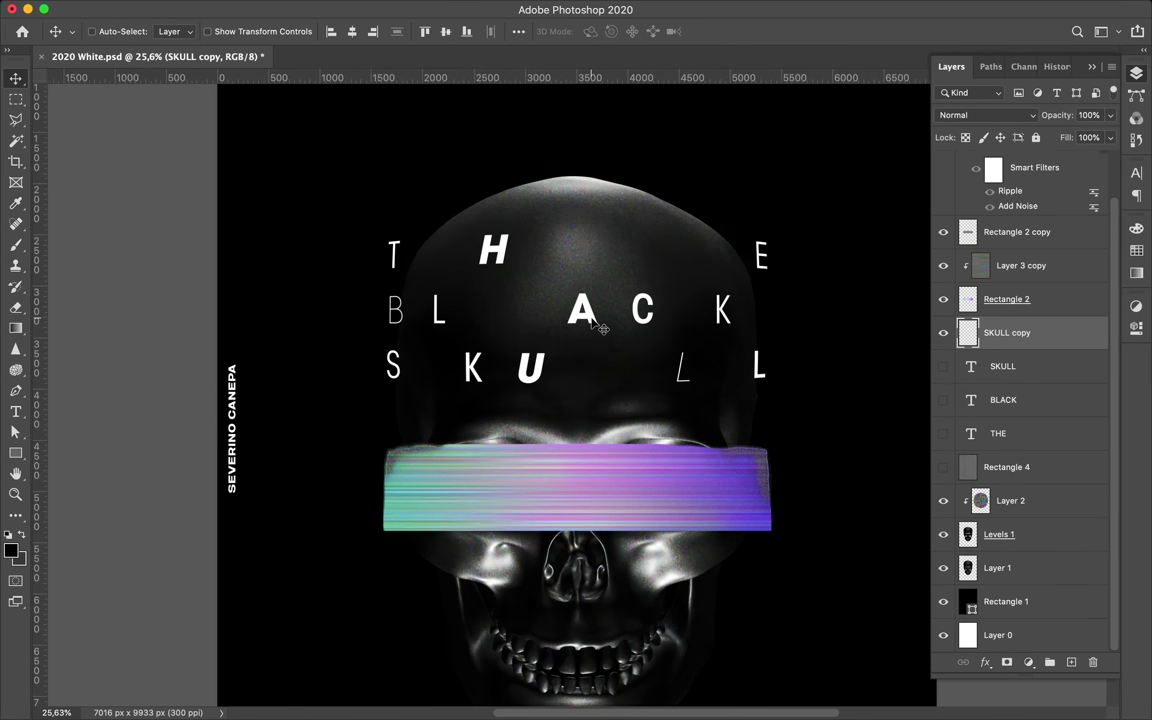
{"action": "left_click", "coordinate": [1030, 520]}
{"action": "key", "text": "ctrl+j"}
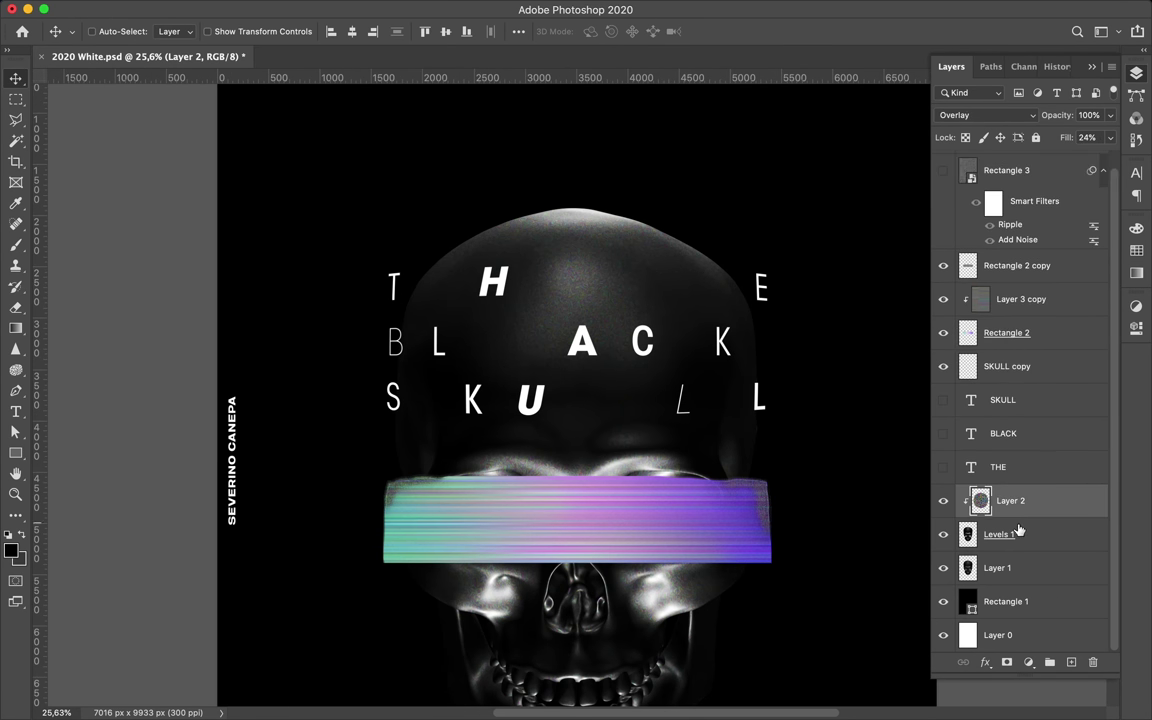
Merge copies of the skull and Levels layers and give the result a heavy Gaussian blur.
{"action": "left_click_drag", "start_coordinate": [1025, 510], "coordinate": [1022, 483]}
{"action": "key", "text": "ctrl+e"}
{"action": "left_click", "coordinate": [374, 8]}
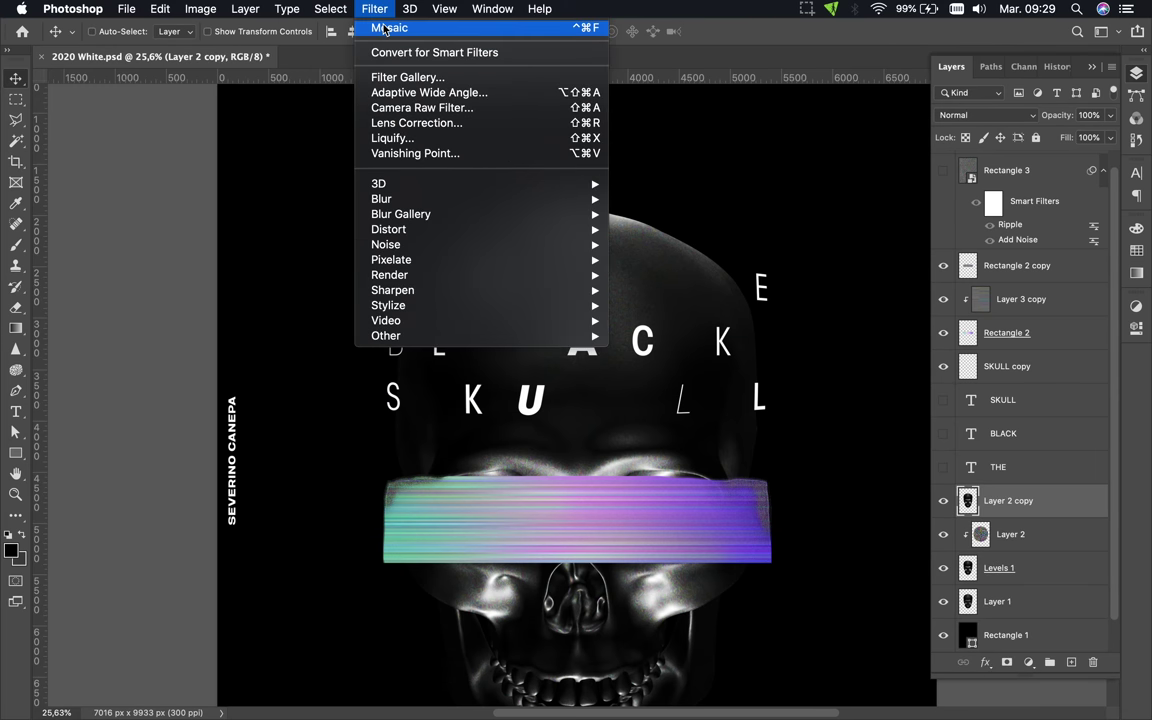
{"action": "mouse_move", "coordinate": [382, 199]}
{"action": "left_click", "coordinate": [662, 253]}
{"action": "mouse_move", "coordinate": [105, 249]}
{"action": "left_mouse_down"}
{"action": "mouse_move", "coordinate": [87, 255]}
{"action": "mouse_move", "coordinate": [127, 256]}
{"action": "left_mouse_up"}
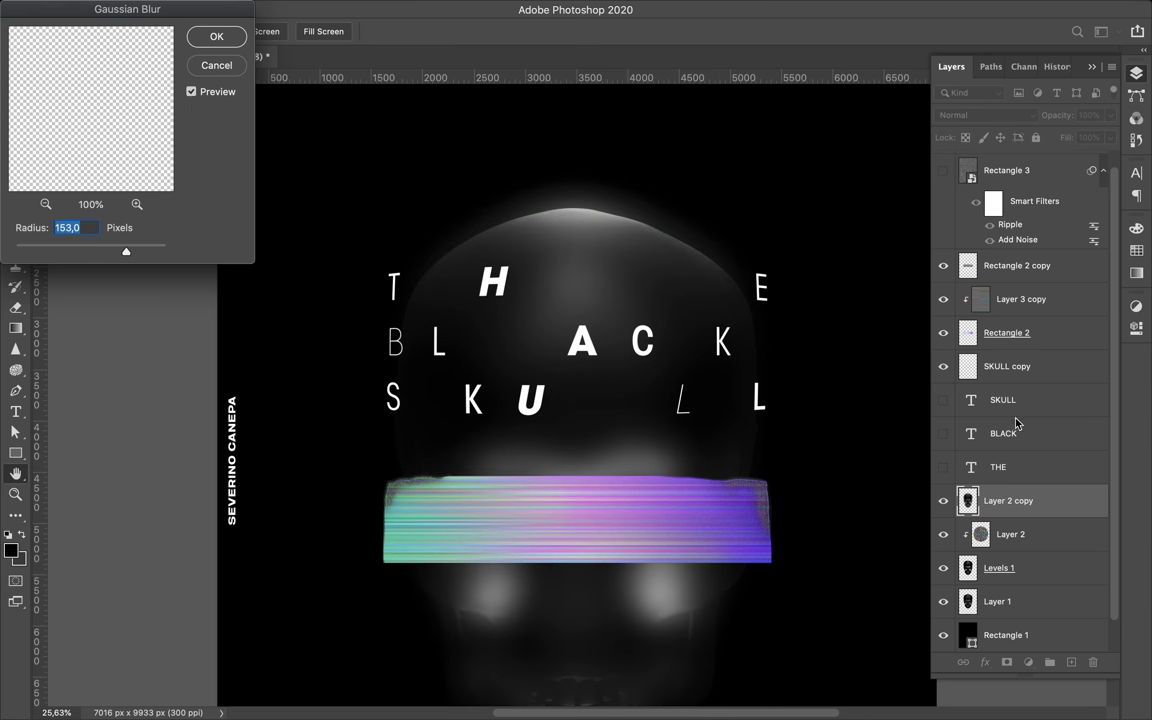
{"action": "key", "text": "Return"}
Move the blurred skull below Levels 1 and duplicate it twice.
{"action": "left_click_drag", "start_coordinate": [1008, 500], "coordinate": [1005, 577]}
{"action": "key", "text": "super+0"}
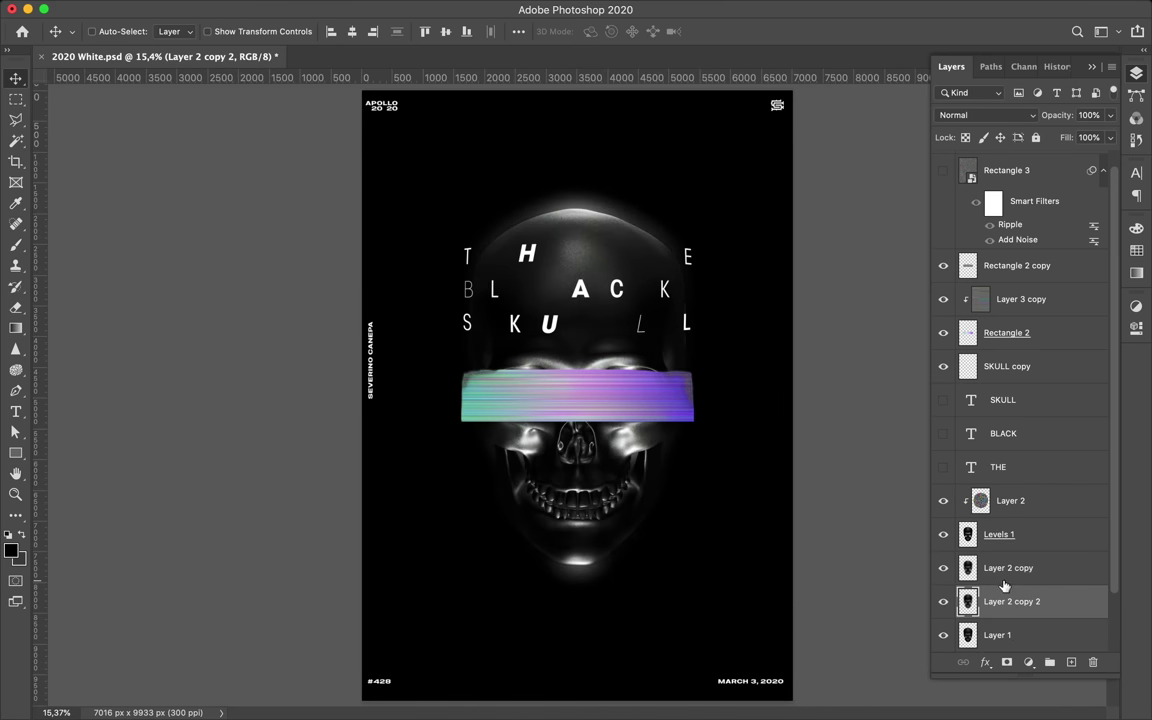
{"action": "key", "text": "super+j"}
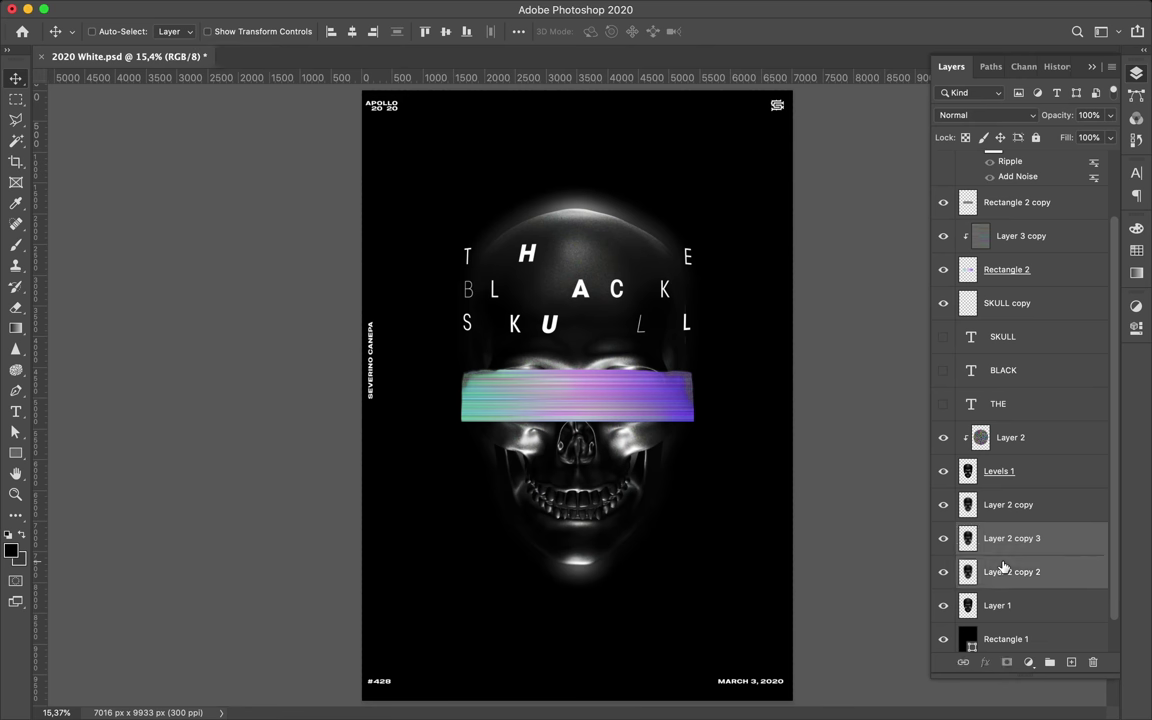
{"action": "left_click", "coordinate": [374, 9]}
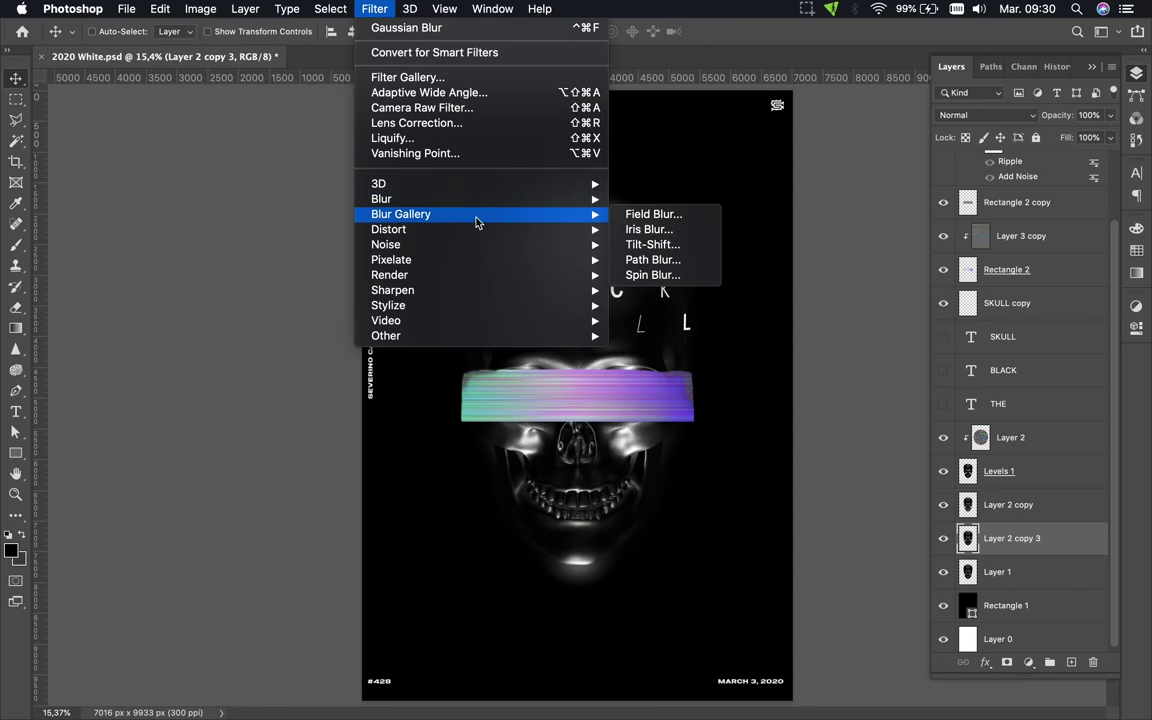
{"action": "key", "text": "Escape"}
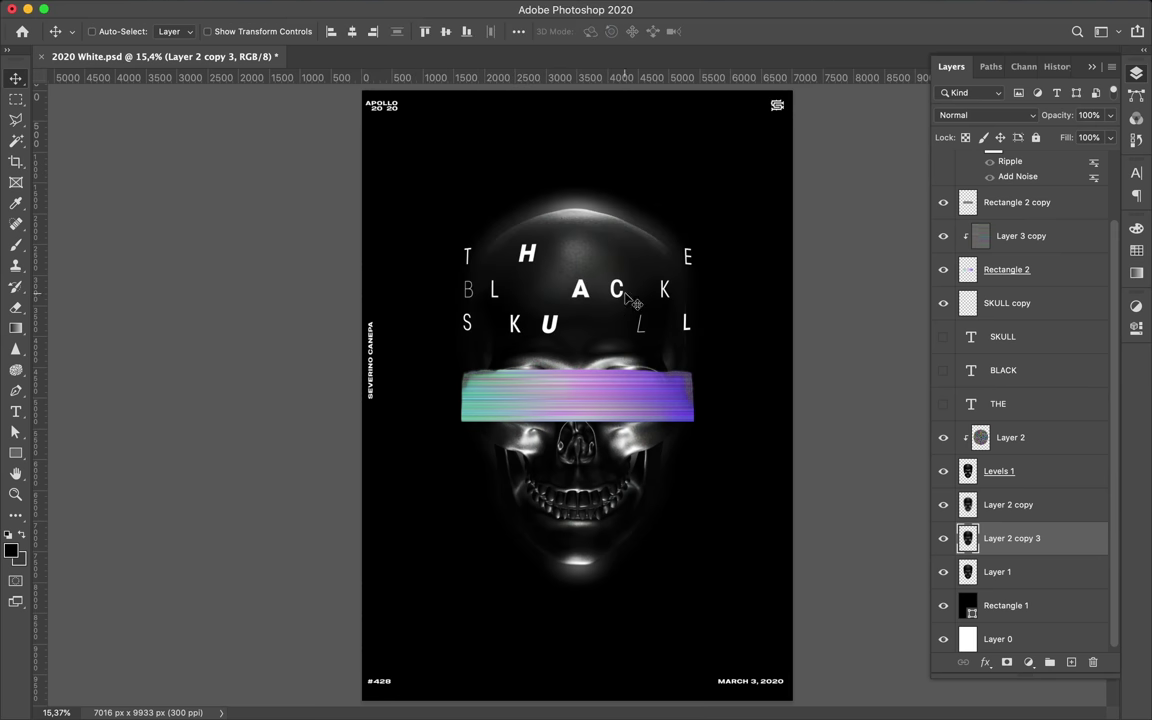
Add a new empty layer and try a teal-to-purple iridescent diamond gradient, then undo it.
{"action": "key", "text": "g"}
{"action": "key", "text": "ctrl+shift+alt+n"}
{"action": "left_click", "coordinate": [118, 31]}
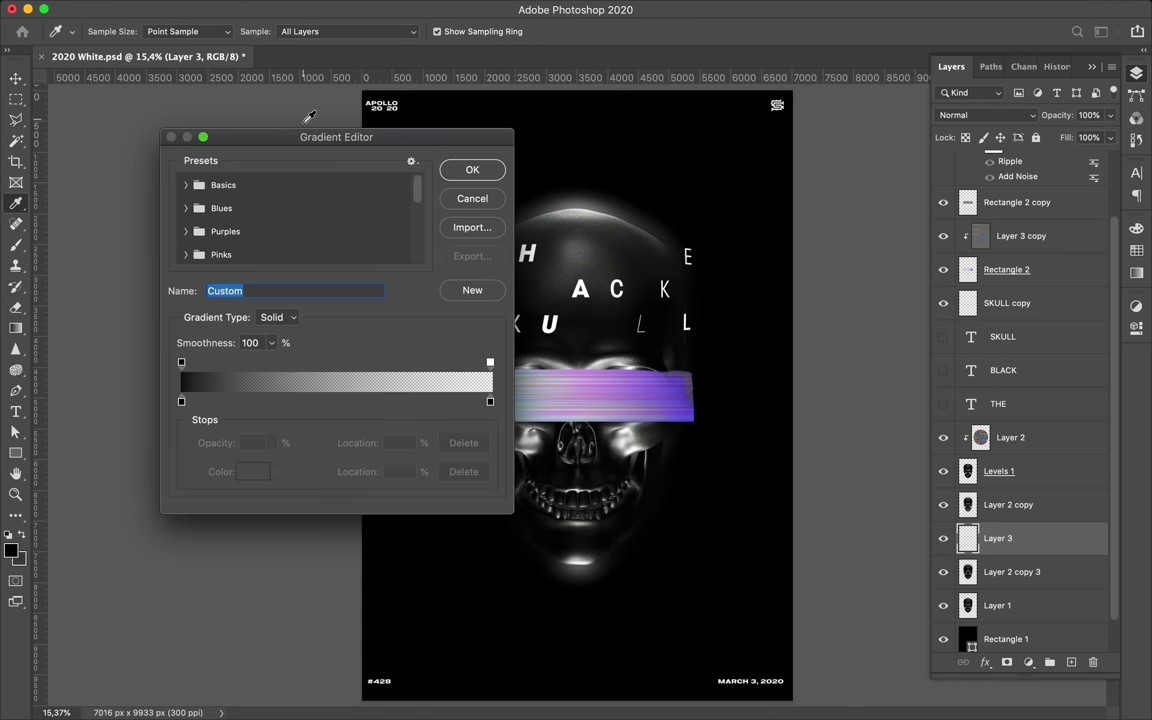
{"action": "left_click", "coordinate": [466, 174]}
{"action": "left_click", "coordinate": [118, 31]}
{"action": "scroll", "coordinate": [220, 238], "scroll_direction": "down", "scroll_amount": 5}
{"action": "left_click", "coordinate": [220, 238]}
{"action": "left_click", "coordinate": [230, 205]}
{"action": "left_click", "coordinate": [472, 169]}
{"action": "left_click", "coordinate": [264, 31]}
{"action": "left_click_drag", "start_coordinate": [516, 330], "coordinate": [516, 208]}
{"action": "key", "text": "ctrl+z"}
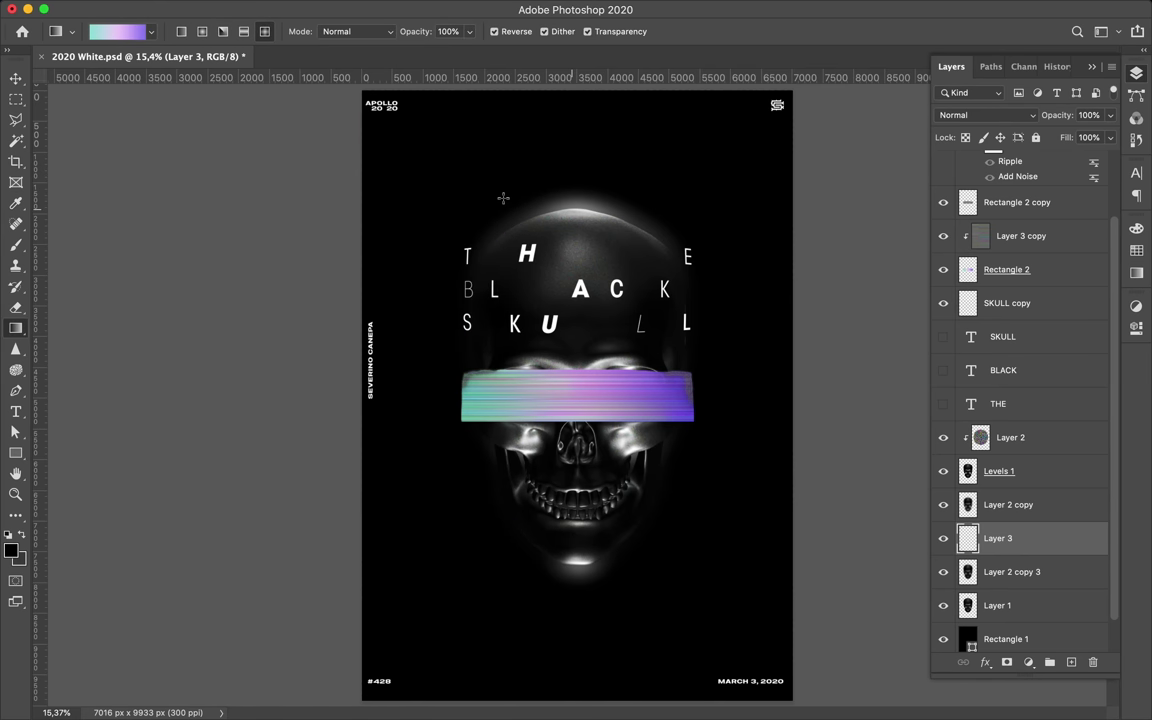
Set up a restricted-colour noise gradient, randomizing until it turns blue-purple.
{"action": "left_click", "coordinate": [136, 31]}
{"action": "left_click", "coordinate": [272, 317]}
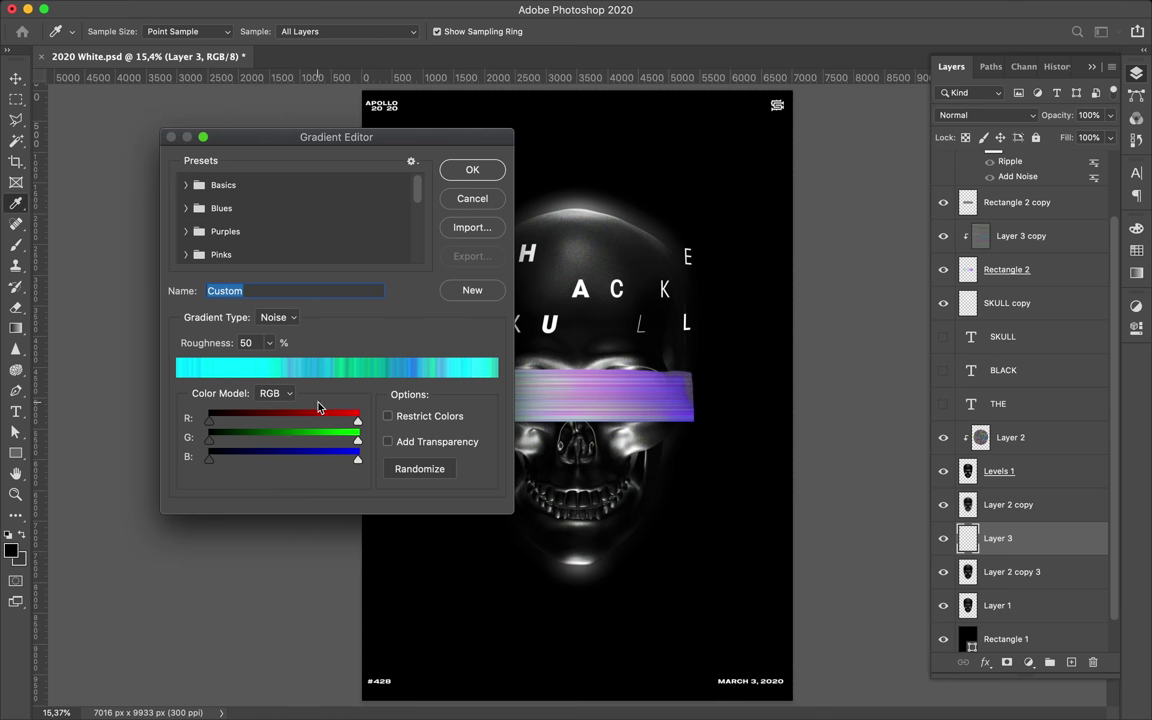
{"action": "left_click", "coordinate": [389, 416]}
{"action": "left_click", "coordinate": [418, 469]}
{"action": "left_click", "coordinate": [418, 469]}
{"action": "left_click", "coordinate": [418, 469]}
{"action": "left_click", "coordinate": [418, 469]}
{"action": "left_click", "coordinate": [418, 469]}
{"action": "left_click", "coordinate": [459, 175]}
Fill the new layer with the noise gradient and clip it to the blurred skull.
{"action": "left_click_drag", "start_coordinate": [575, 390], "coordinate": [292, 390]}
{"action": "key", "text": "v"}
{"action": "left_click", "coordinate": [1040, 554], "text": "alt"}
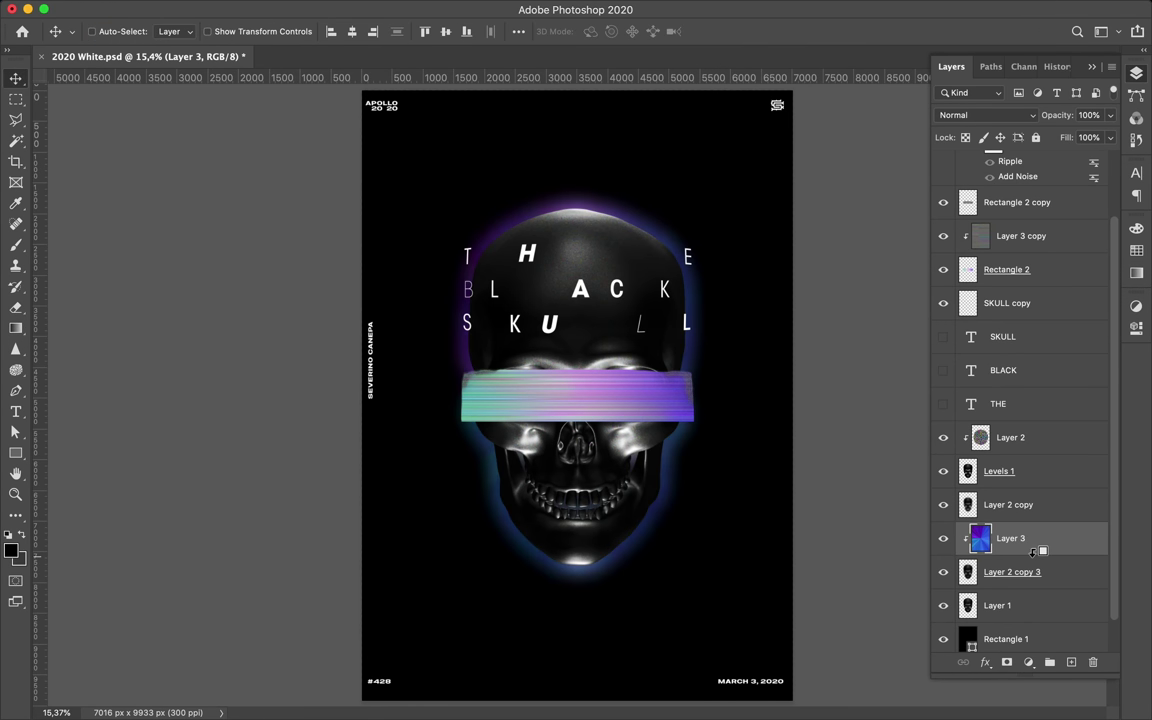
{"action": "left_click", "coordinate": [1029, 662]}
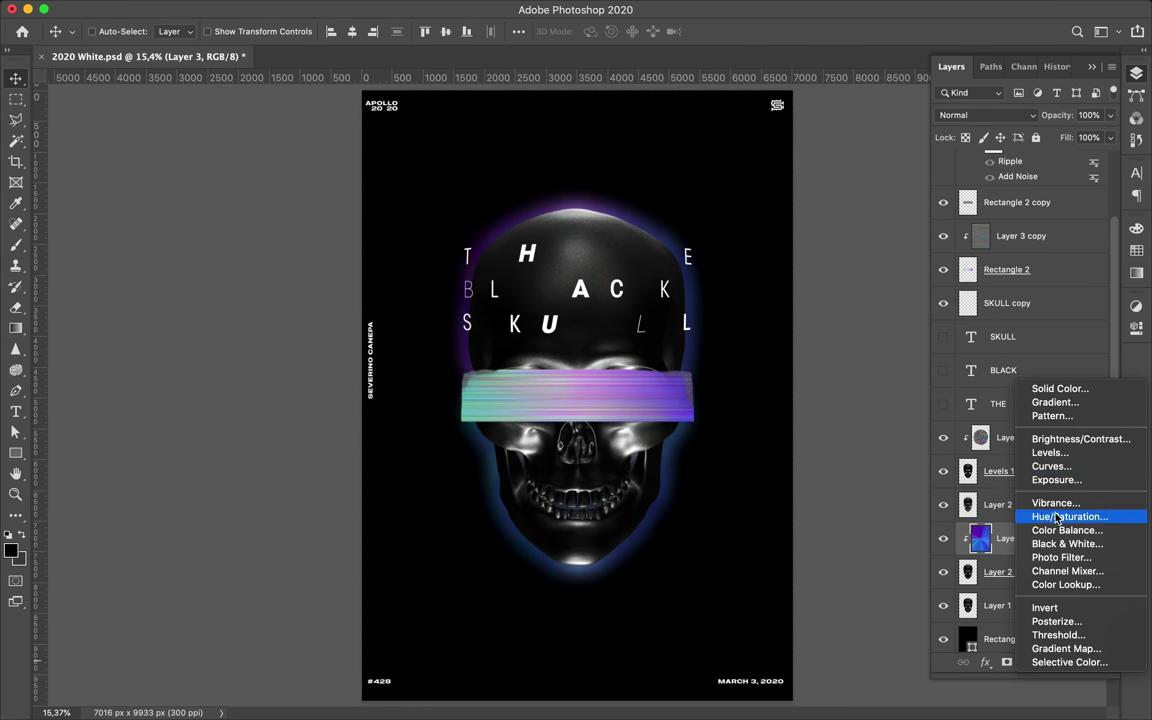
Add a Hue/Saturation adjustment layer and shift the glow's hue slightly.
{"action": "left_click", "coordinate": [1050, 516]}
{"action": "mouse_move", "coordinate": [1000, 410]}
{"action": "left_mouse_down"}
{"action": "mouse_move", "coordinate": [903, 414]}
{"action": "mouse_move", "coordinate": [1135, 426]}
{"action": "mouse_move", "coordinate": [1000, 415]}
{"action": "left_mouse_up"}
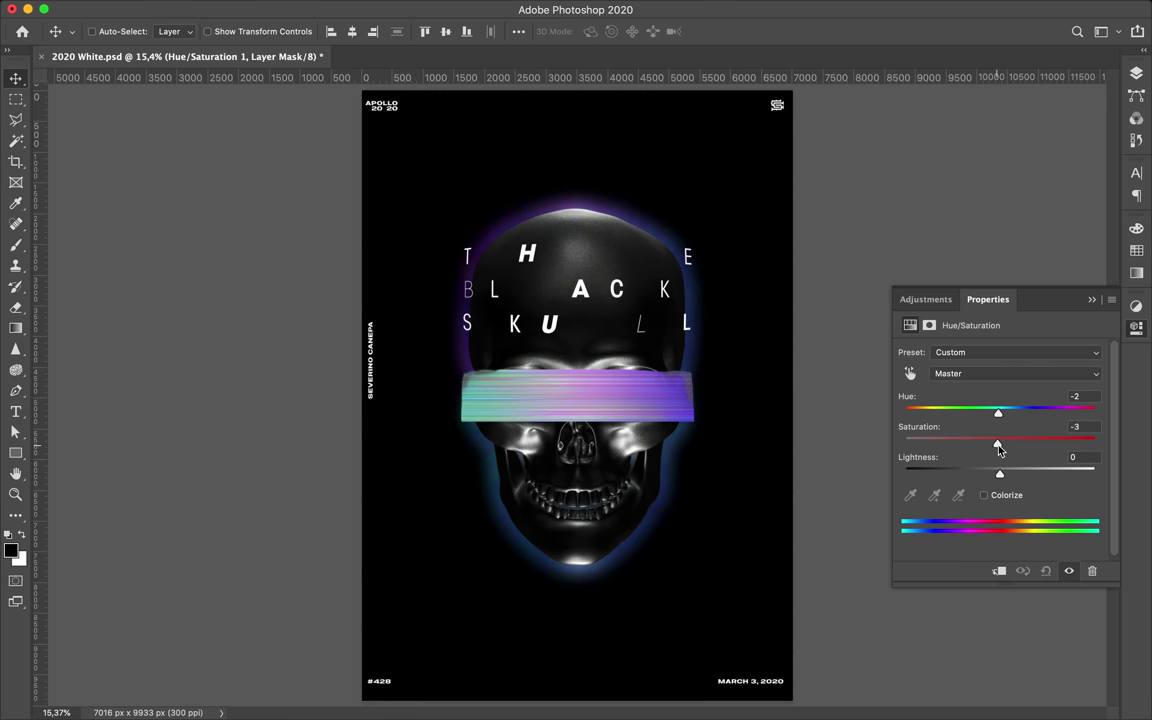
{"action": "key", "text": "F7"}
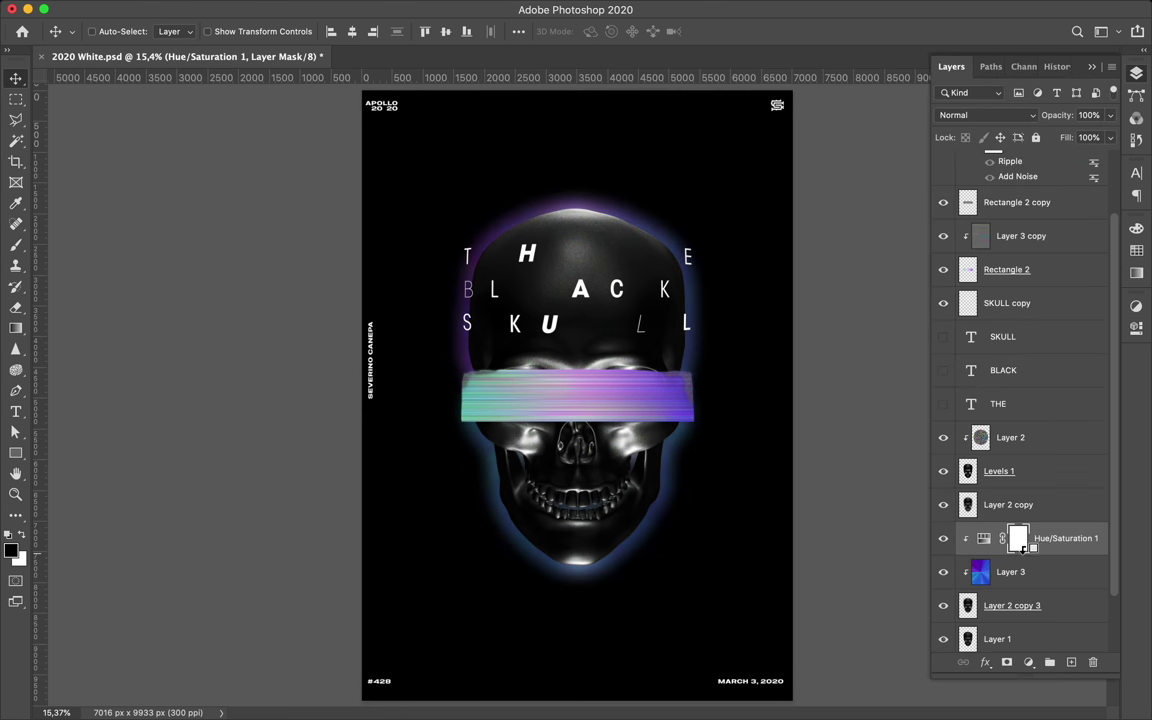
Set Layer 3's gradient to Overlay blend mode and lower its Fill to 83%.
{"action": "left_click", "coordinate": [1020, 572]}
{"action": "left_click", "coordinate": [985, 115]}
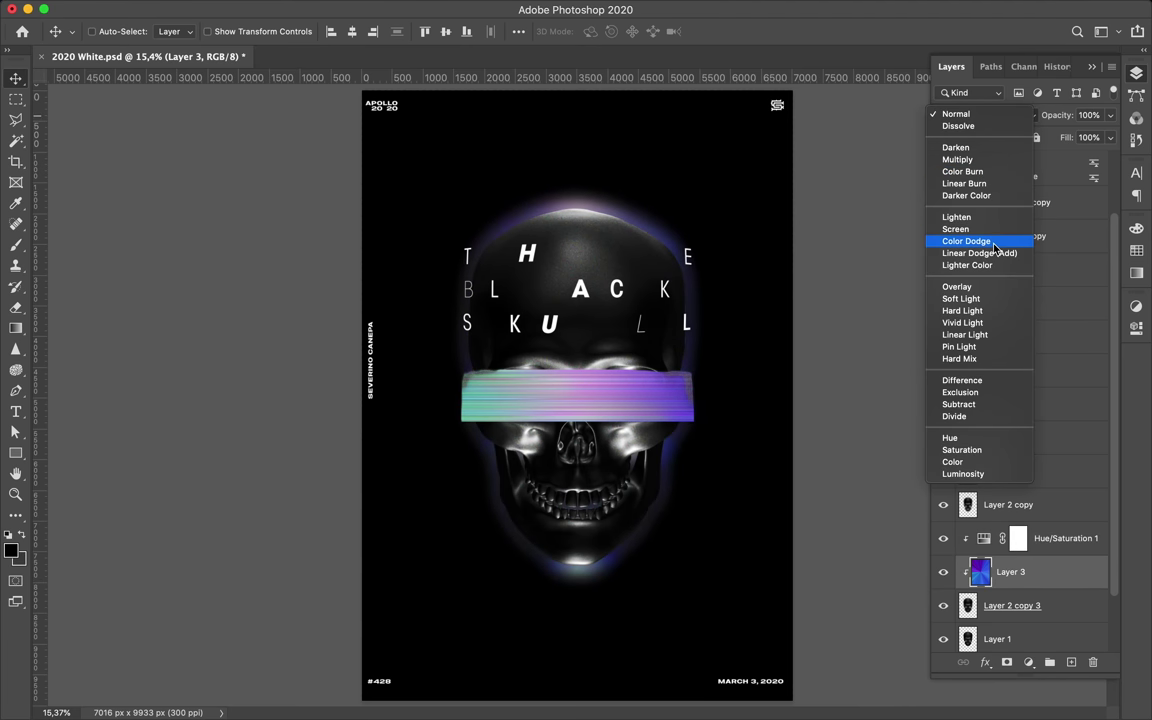
{"action": "left_click", "coordinate": [994, 289]}
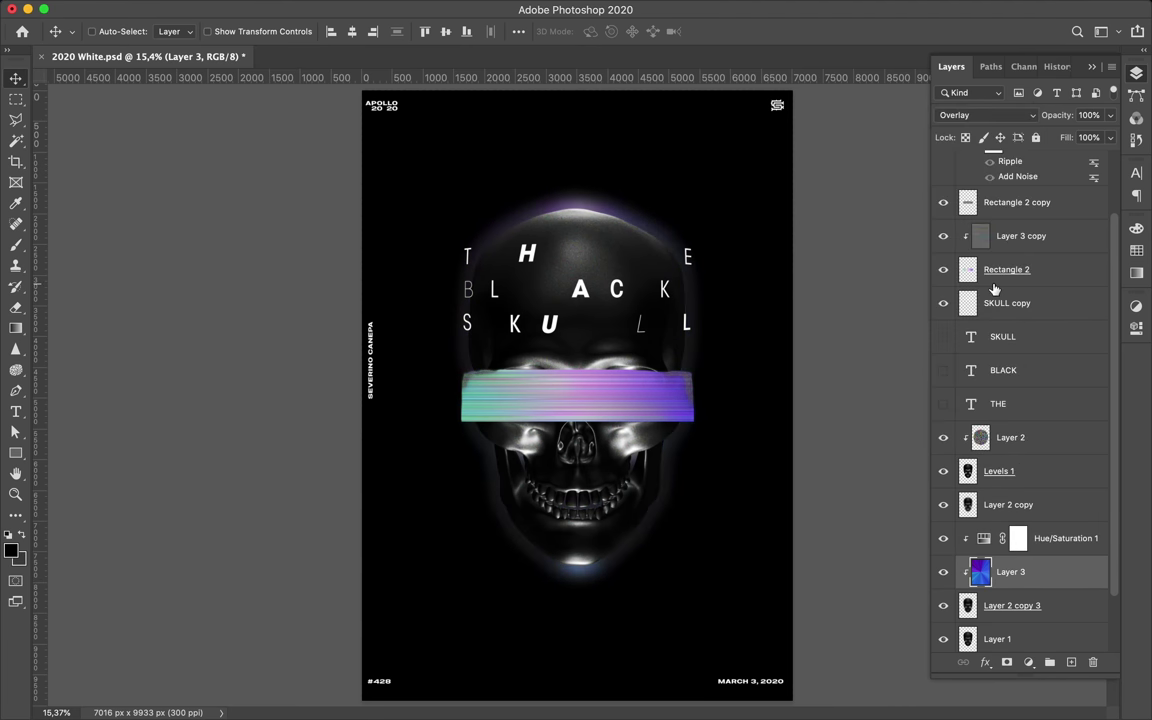
{"action": "scroll", "coordinate": [1040, 531], "scroll_direction": "down", "scroll_amount": 2}
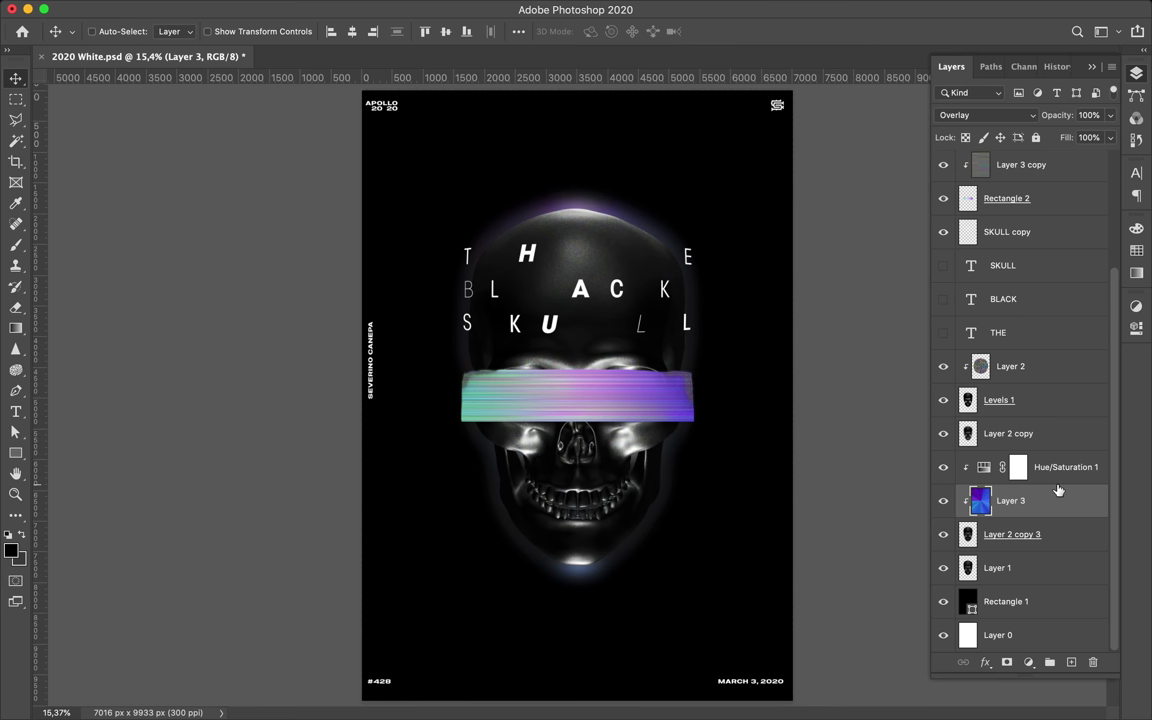
{"action": "left_click", "coordinate": [1059, 467], "text": "shift"}
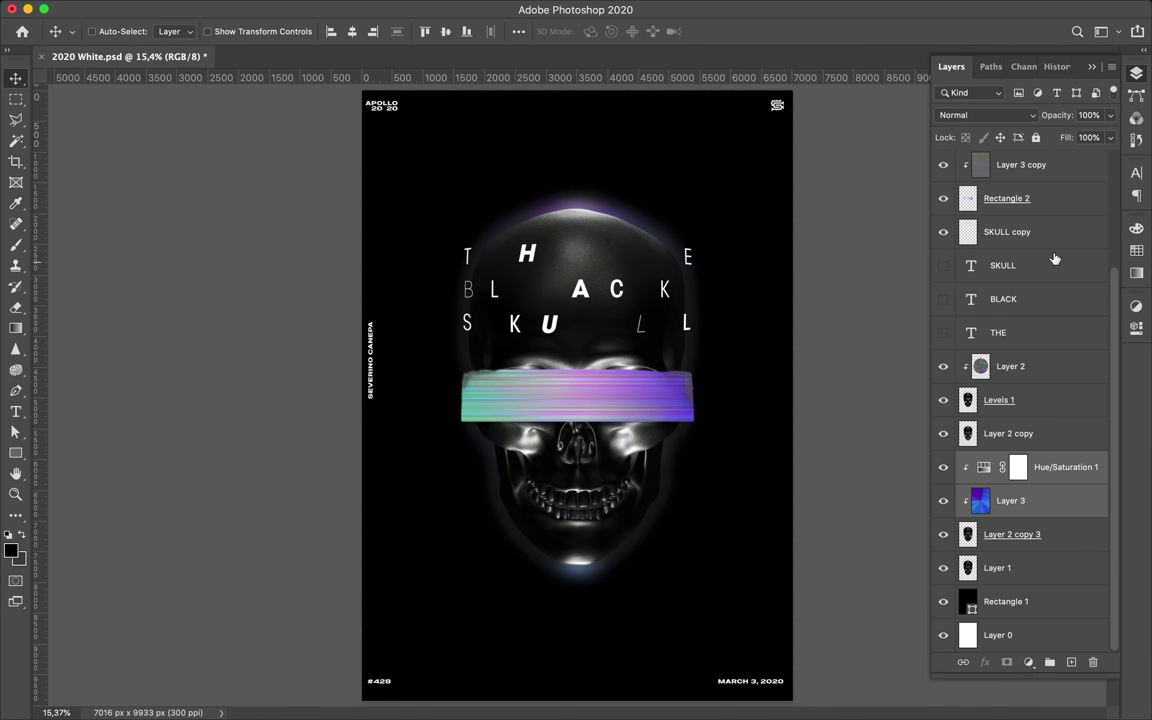
{"action": "left_click_drag", "start_coordinate": [1109, 137], "coordinate": [1047, 160]}
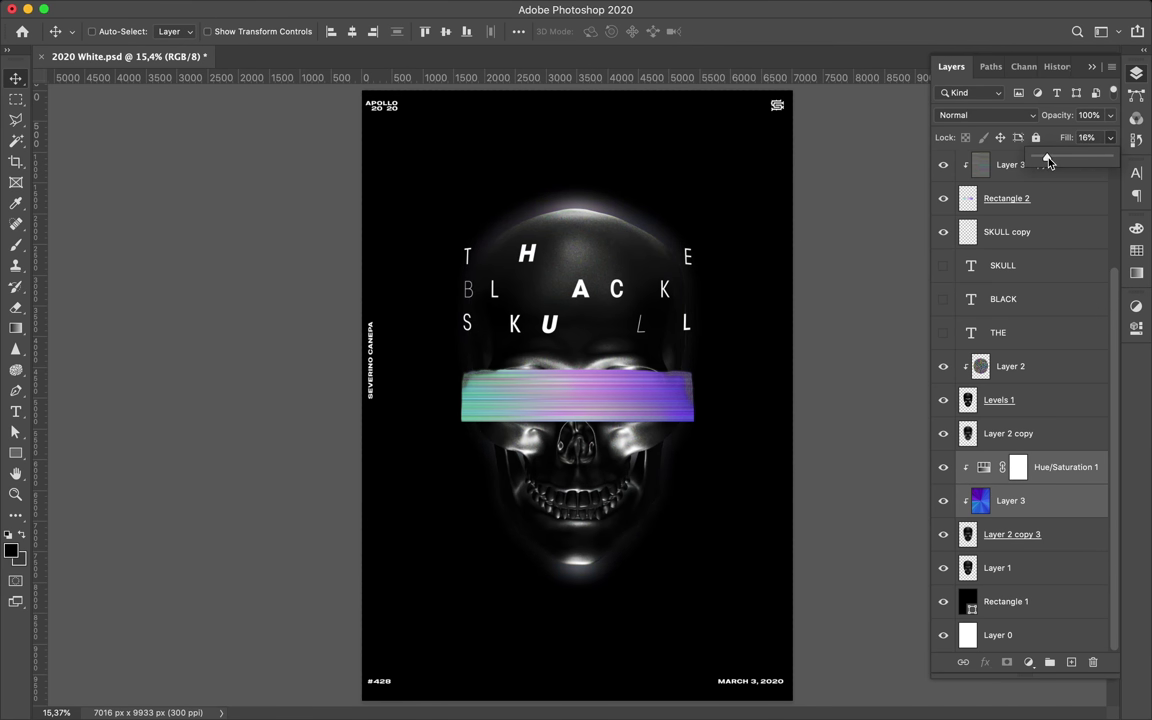
{"action": "key", "text": "super+z"}
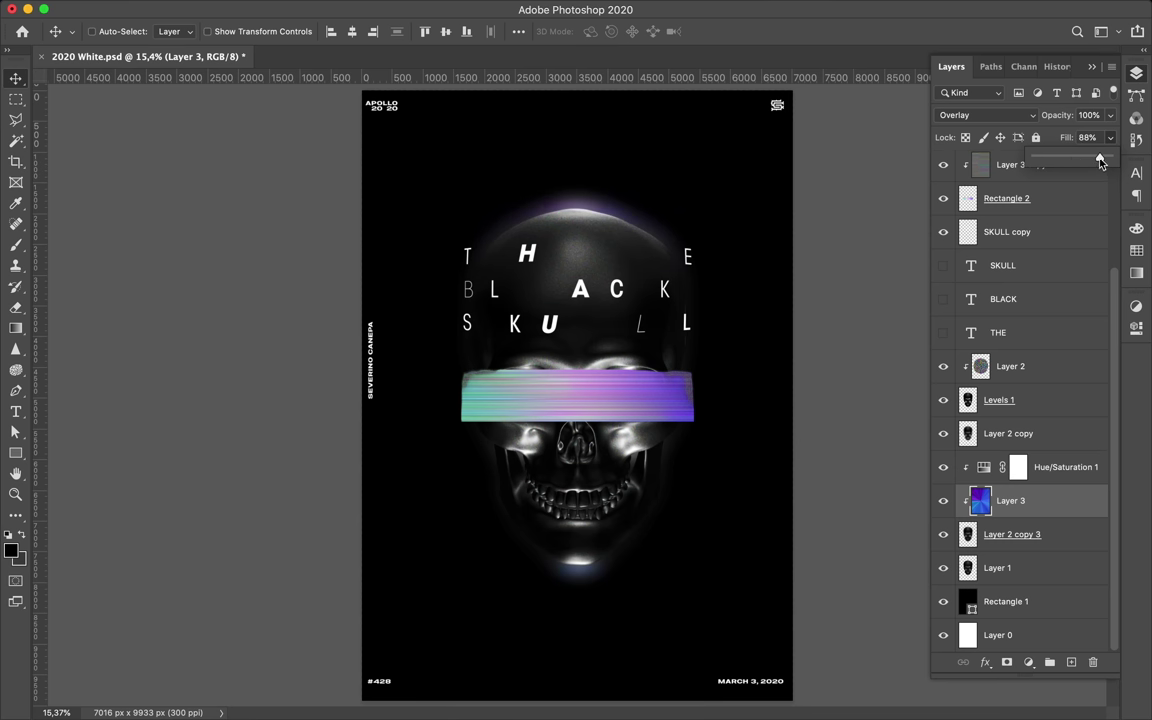
{"action": "left_click_drag", "start_coordinate": [1109, 162], "coordinate": [1097, 163]}
{"action": "key", "text": "XF86MonBrightnessUp"}
Delete Layer 1 and switch Layer 2 copy to Vivid Light blending.
{"action": "scroll", "coordinate": [823, 352], "scroll_direction": "up", "scroll_amount": 3}
{"action": "left_click", "coordinate": [955, 568]}
{"action": "key", "text": "Delete"}
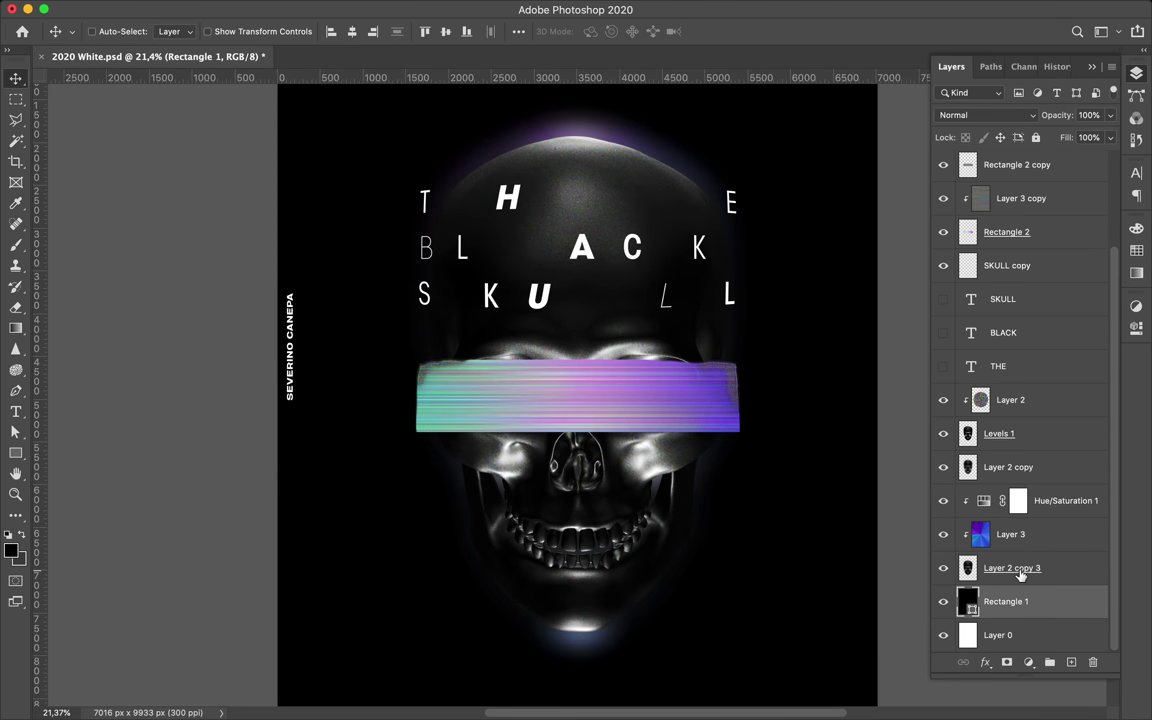
{"action": "left_click", "coordinate": [1000, 467]}
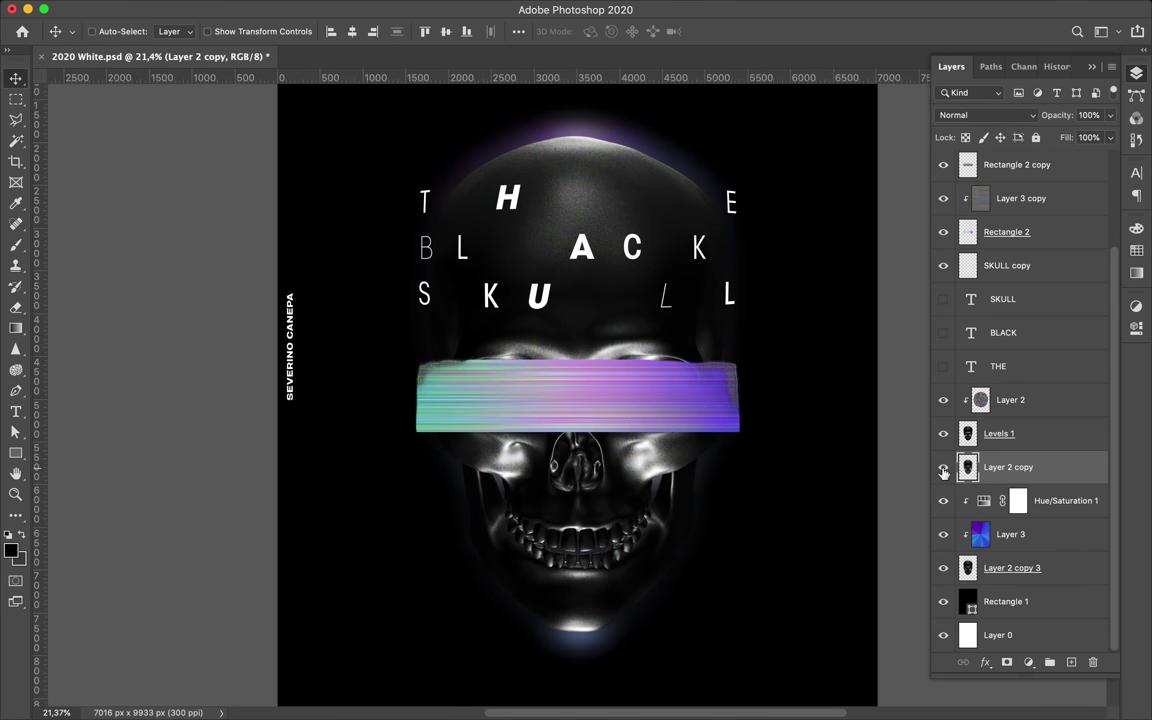
{"action": "left_click", "coordinate": [985, 115]}
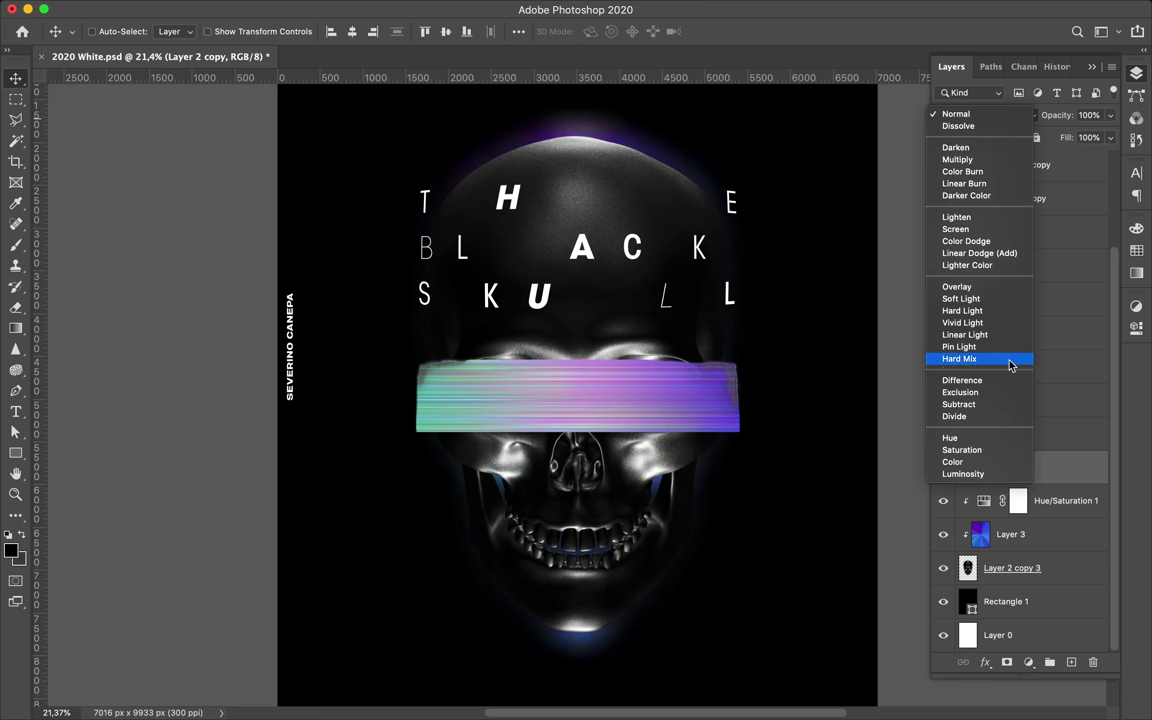
{"action": "left_click", "coordinate": [965, 322]}
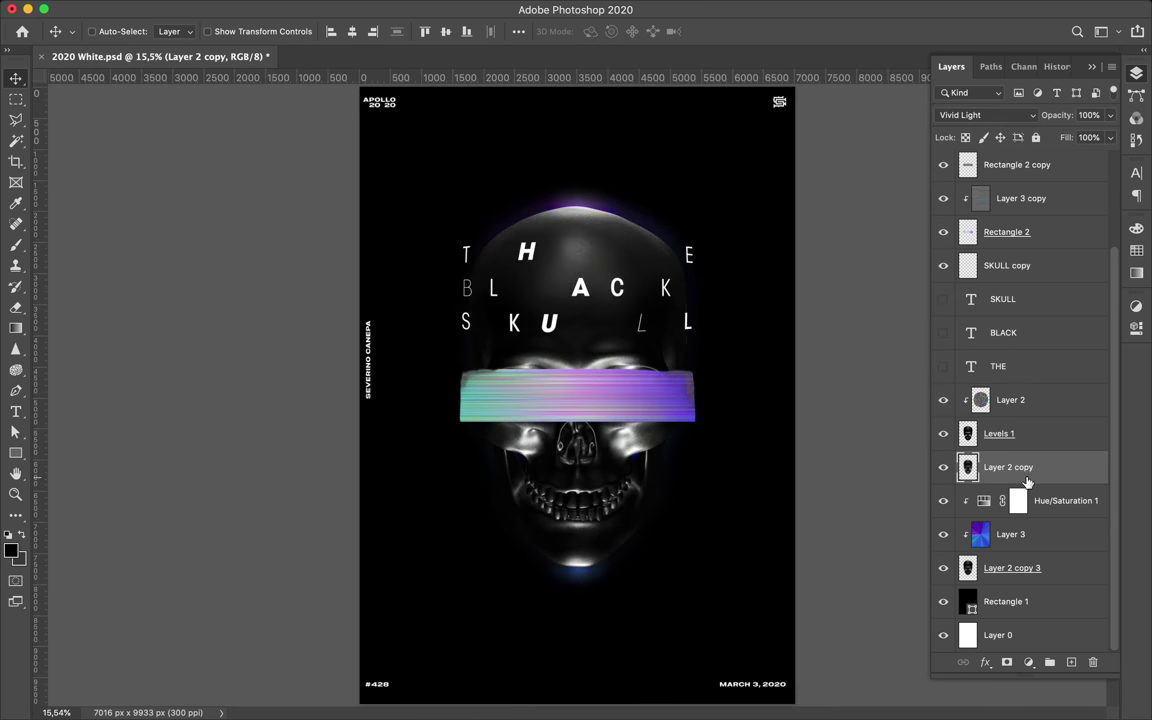
Delete another glow layer and save the poster file.
{"action": "left_click", "coordinate": [1050, 568], "text": "shift"}
{"action": "key", "text": "Delete"}
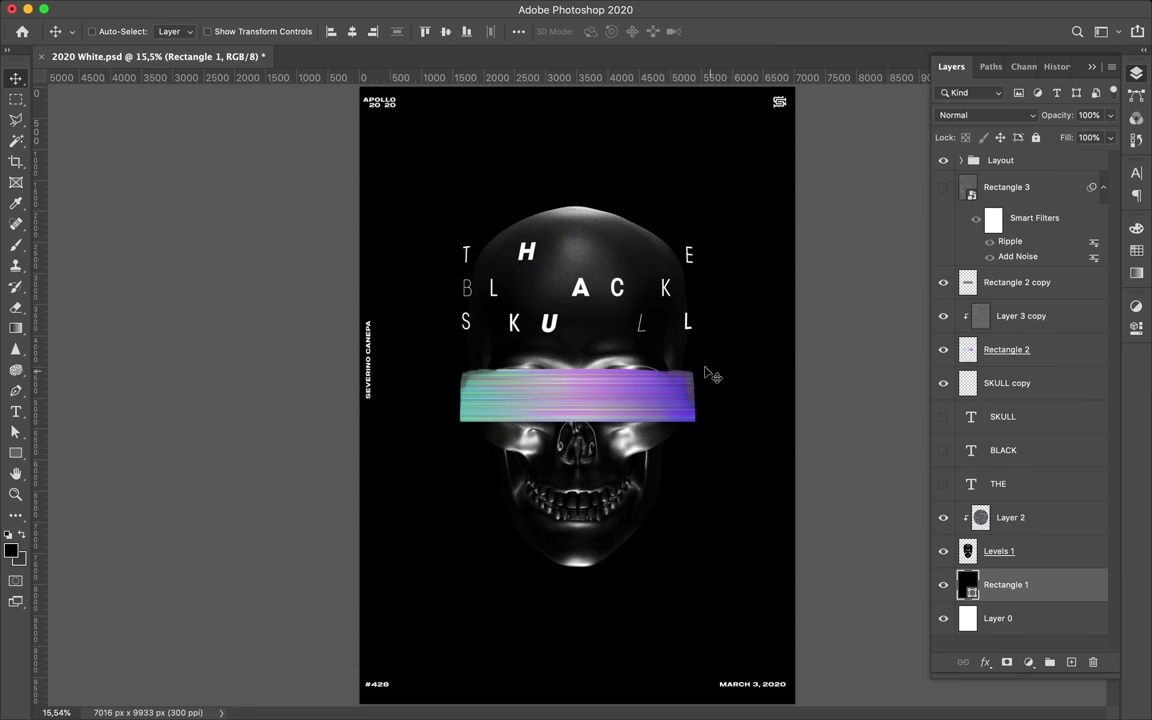
{"action": "key", "text": "ctrl+s"}
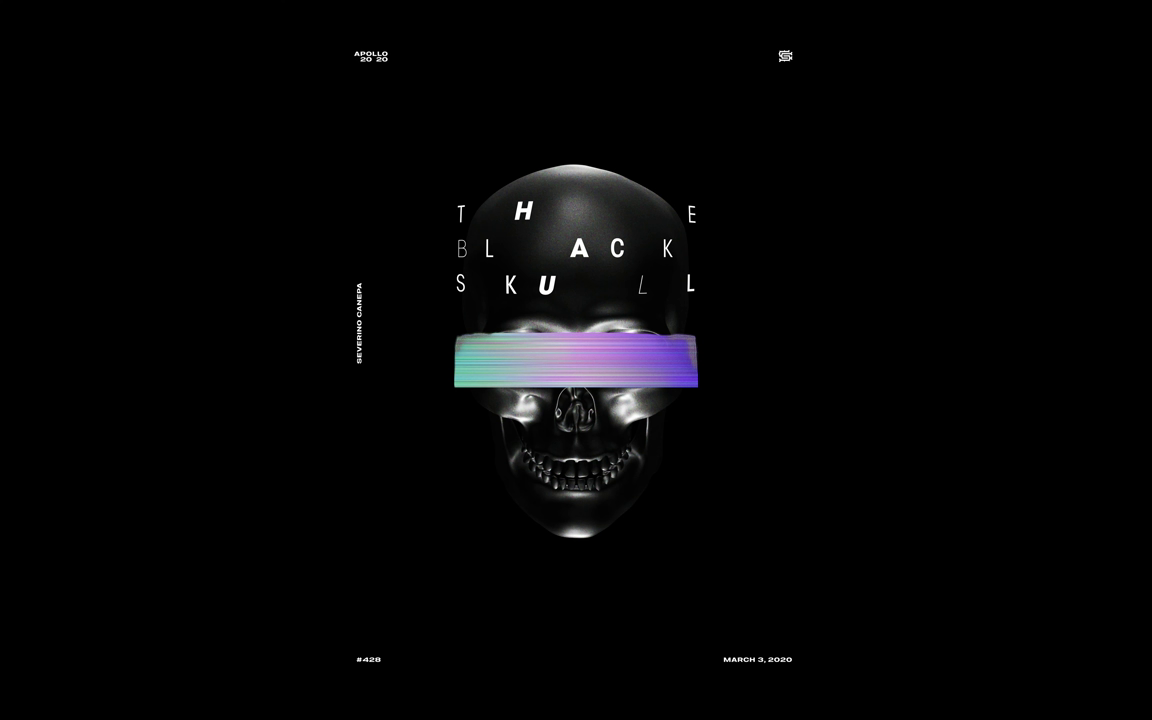